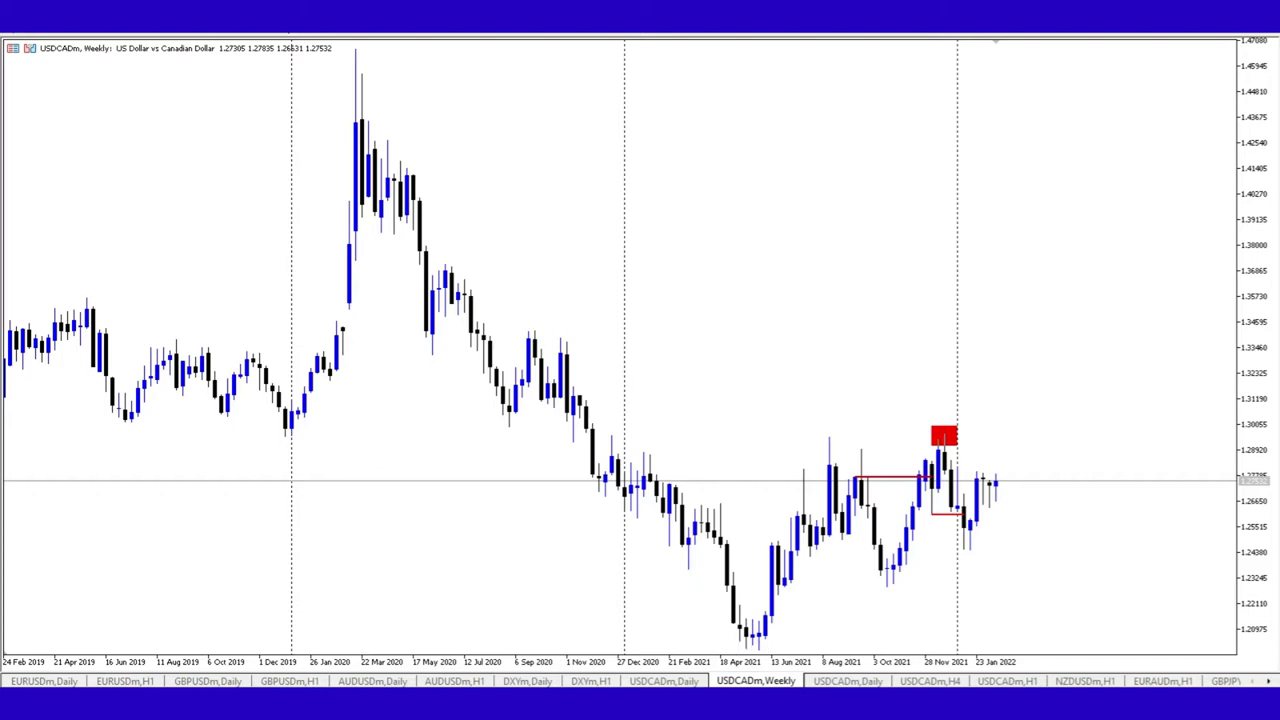
Switch to the Telegram channel ECHO CHARTS and view the chart image AUDUSDmH 14-Feb-22.png full size.
key(alt+Tab)
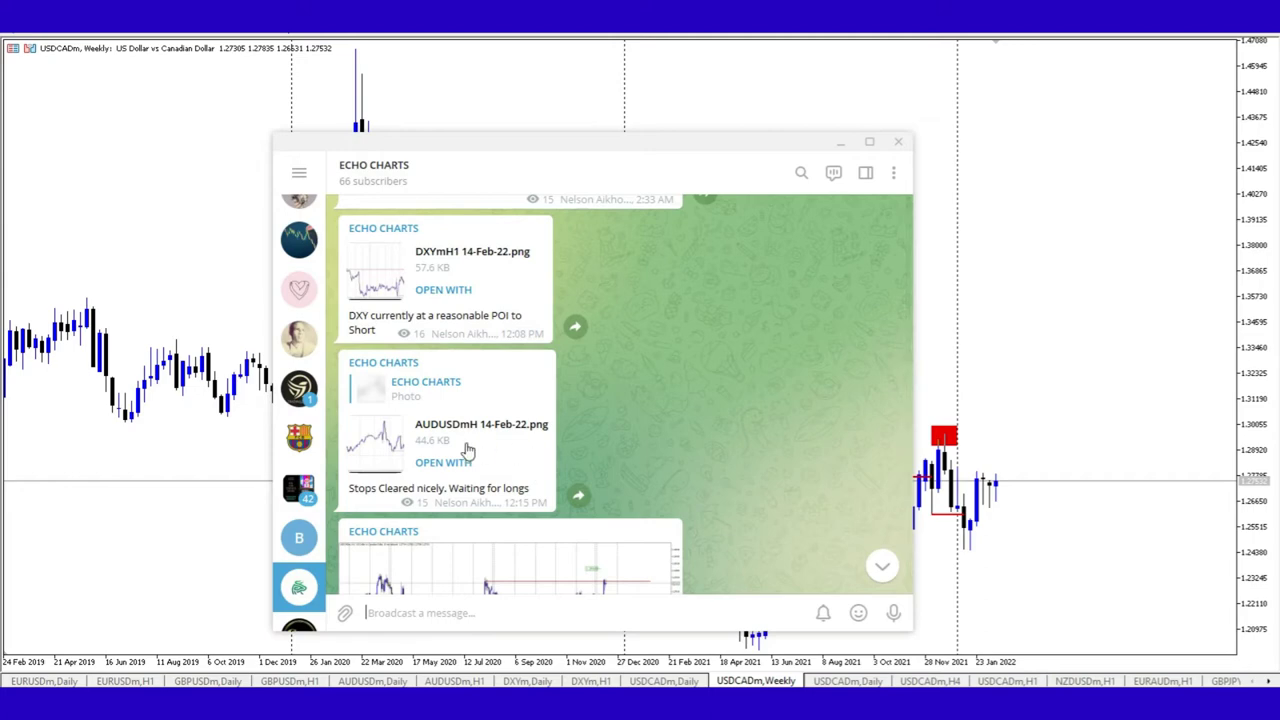
click(367, 445)
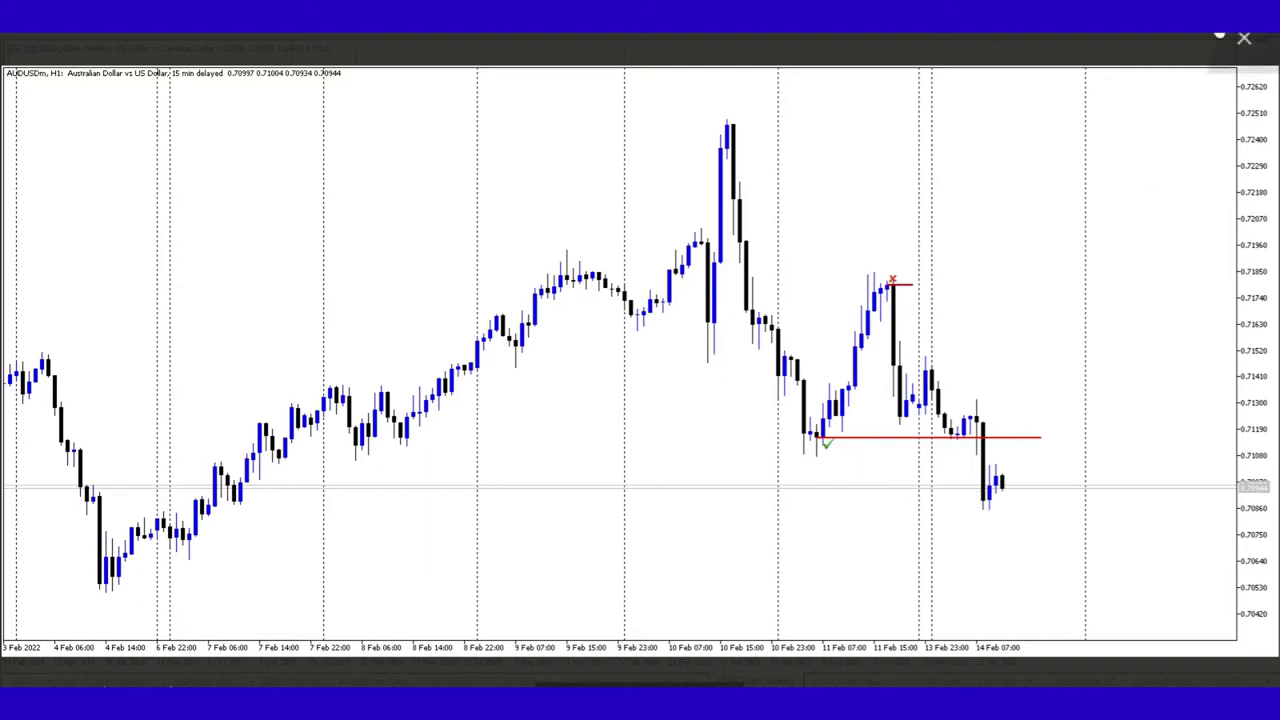
click(1244, 38)
View the image AUDUSDmH1 16-Feb-22 Trade Completion.png from the newer channel posts full size.
scroll(721, 420, down, 10)
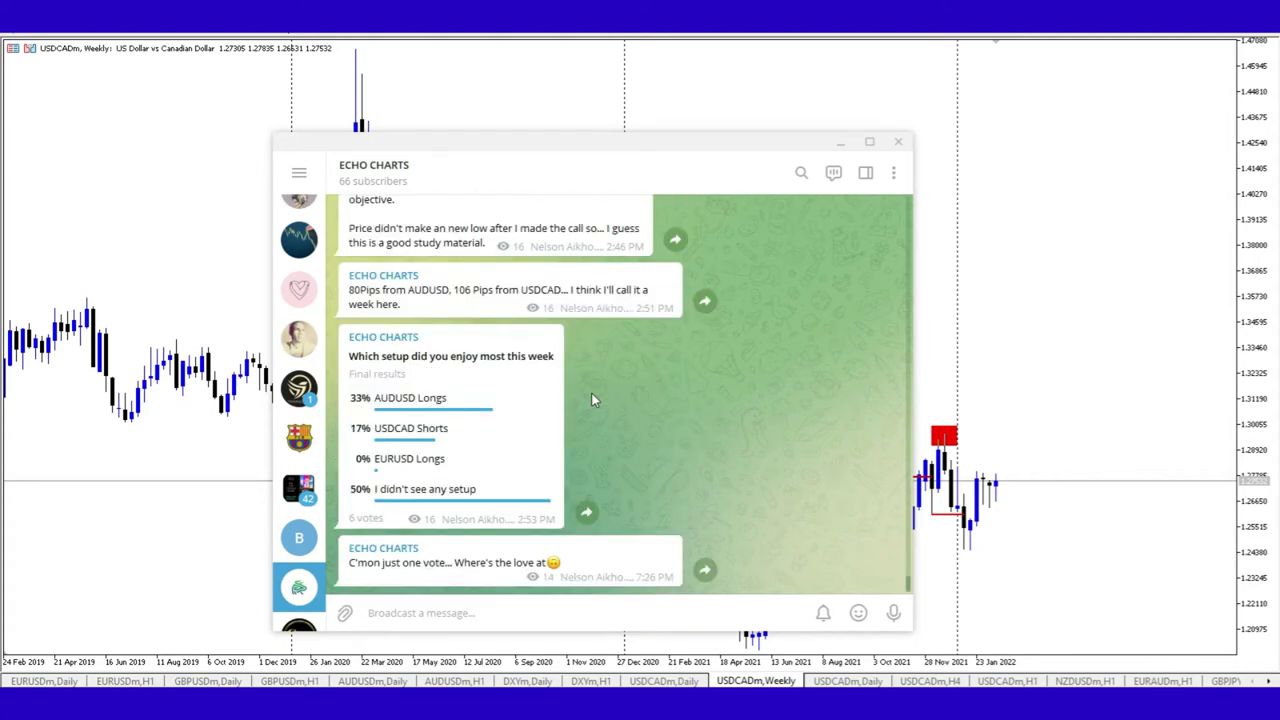
scroll(591, 400, up, 5)
click(368, 346)
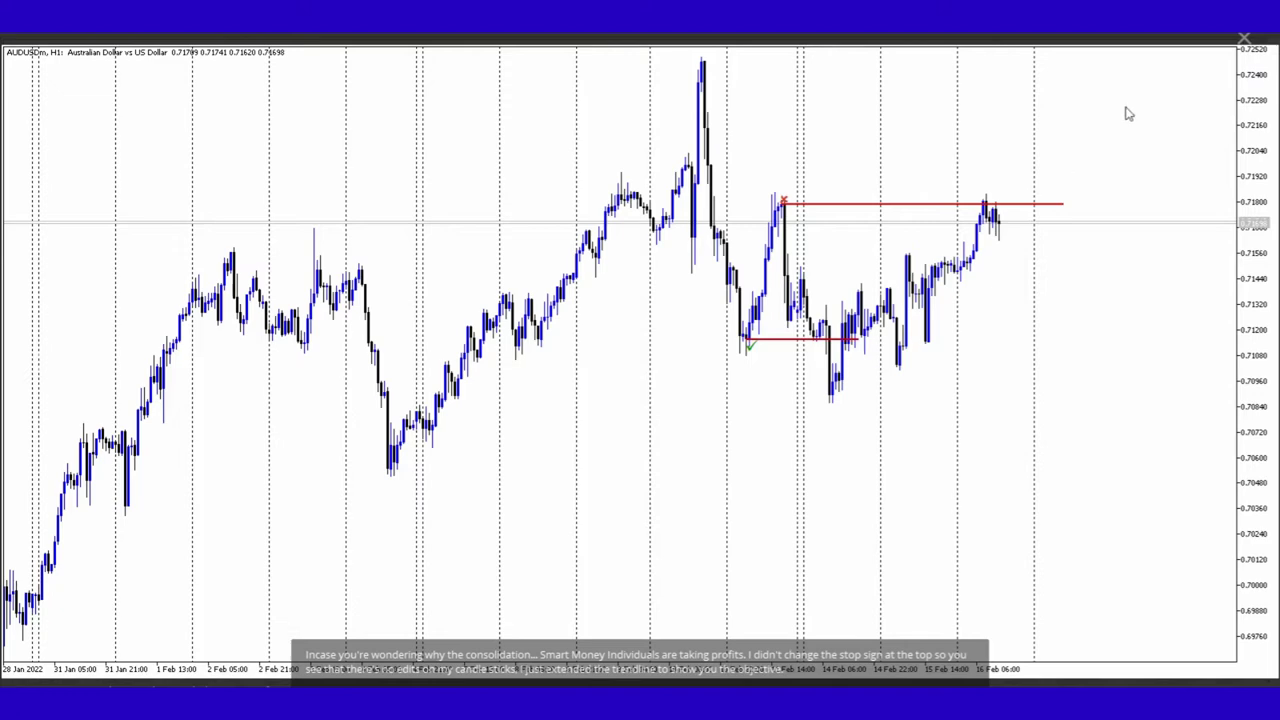
click(1244, 38)
Find the February 14 "Soup's On!" post and view its USDCAD H1 chart image full size.
scroll(640, 330, up, 6)
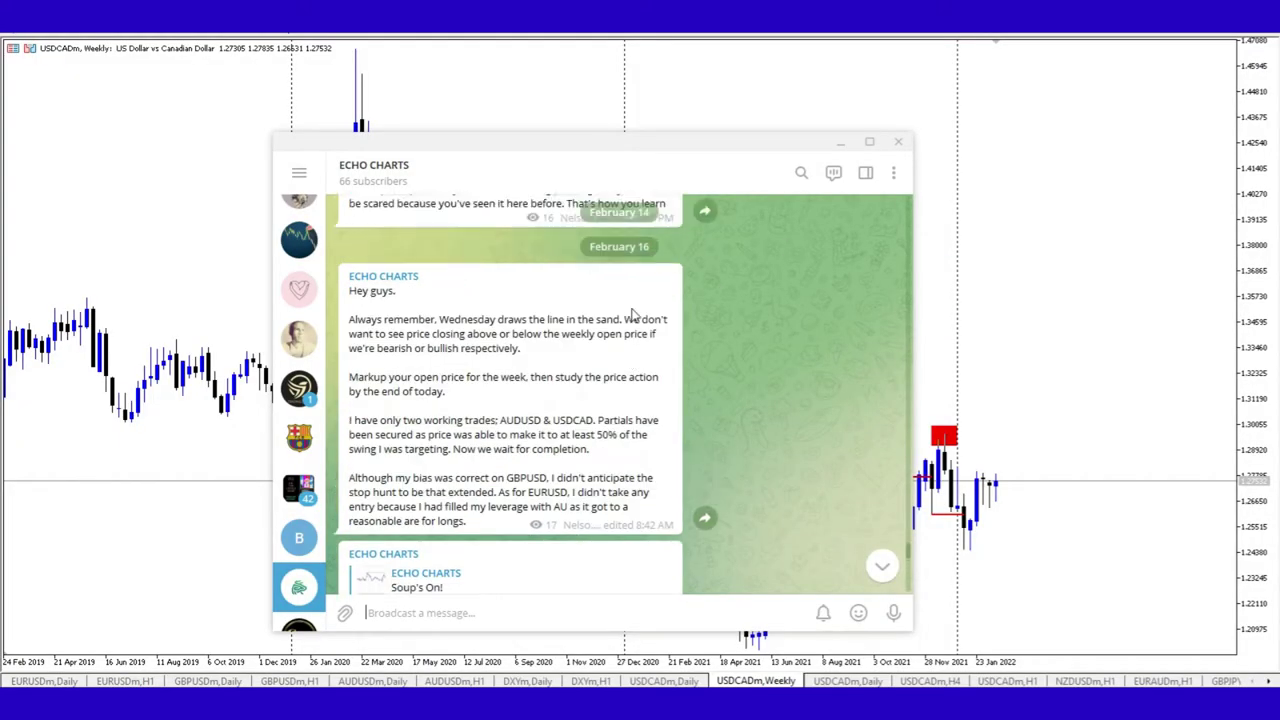
scroll(632, 316, up, 8)
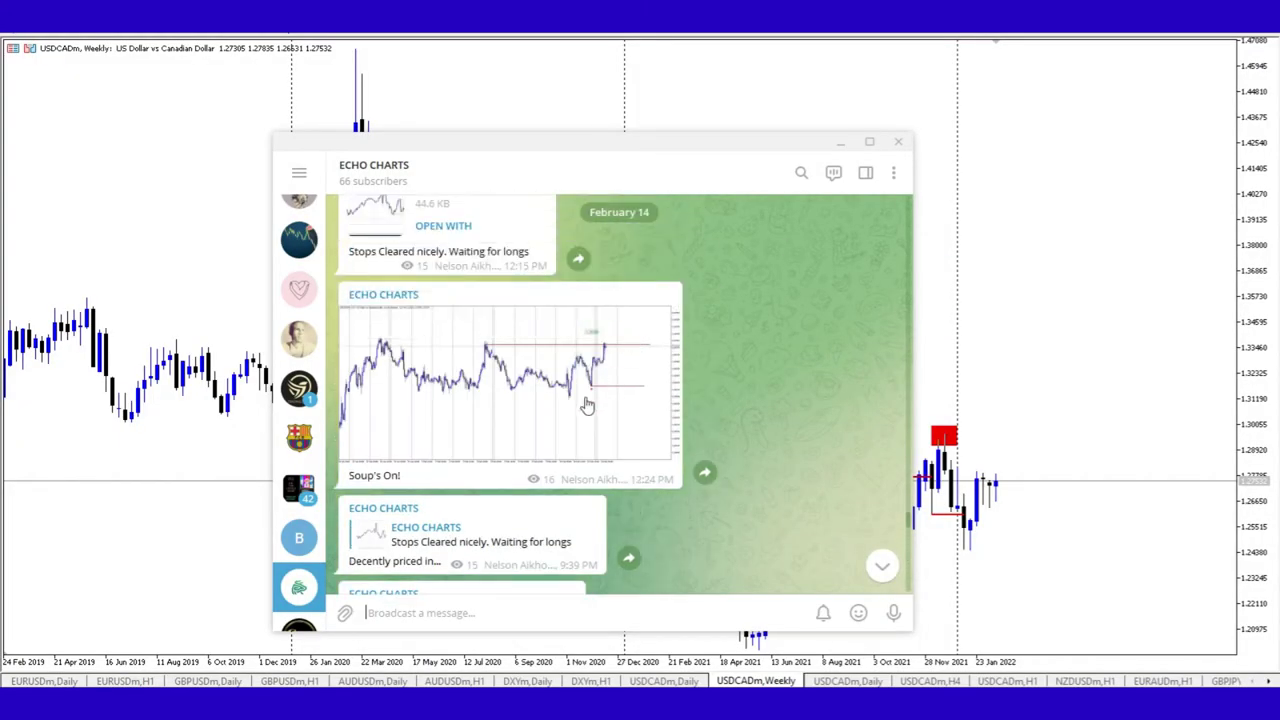
click(500, 400)
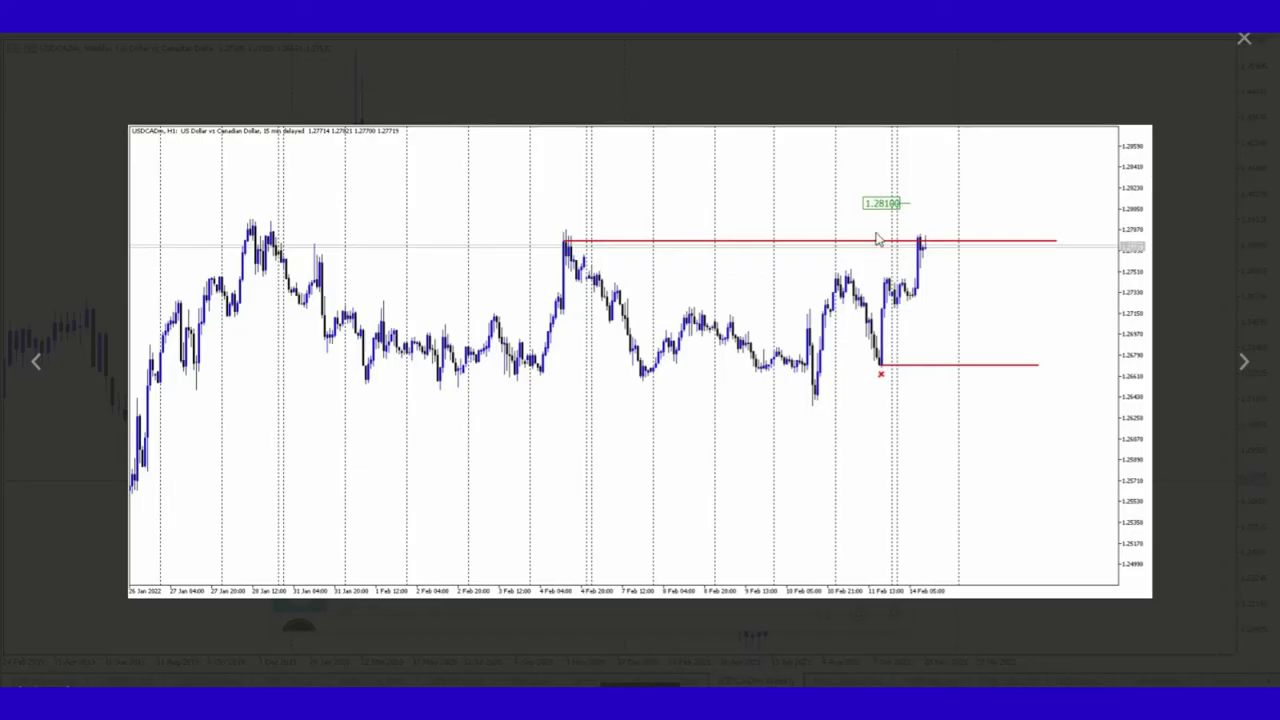
click(1244, 38)
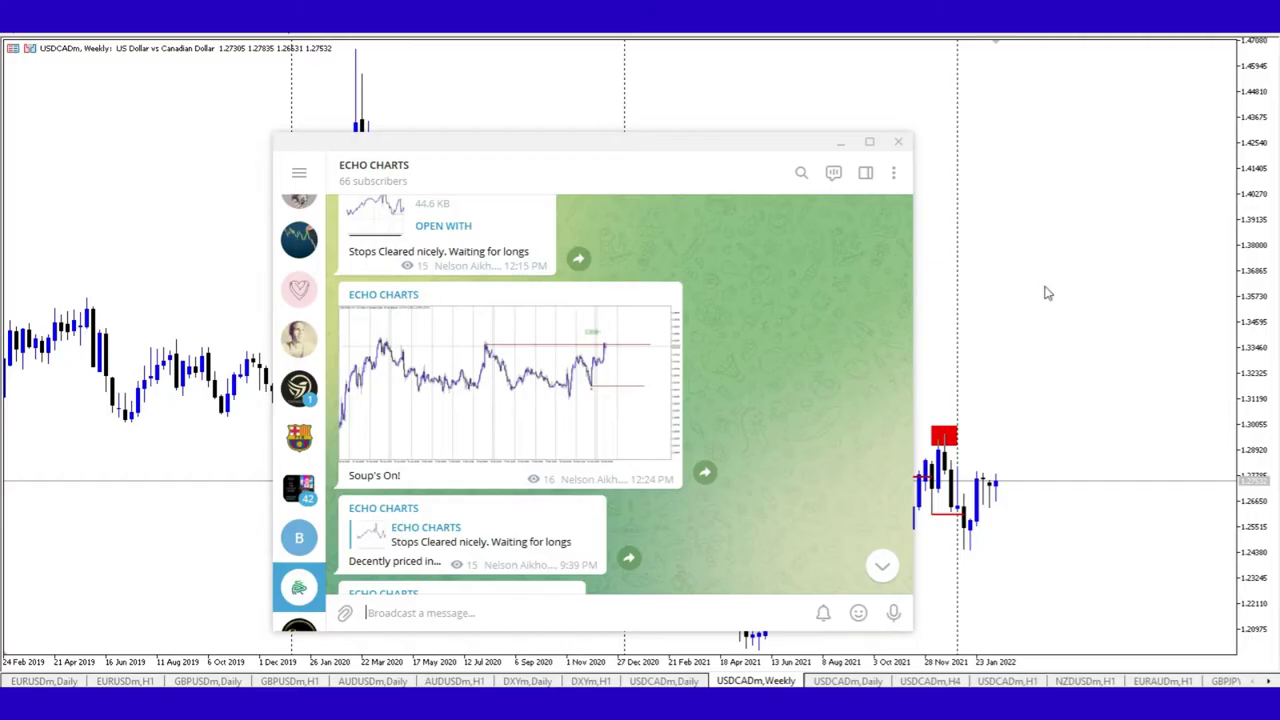
View the USDCAD chart image in the February 16 reply to "Soup's On!", then return to the MetaTrader chart.
scroll(706, 439, down, 15)
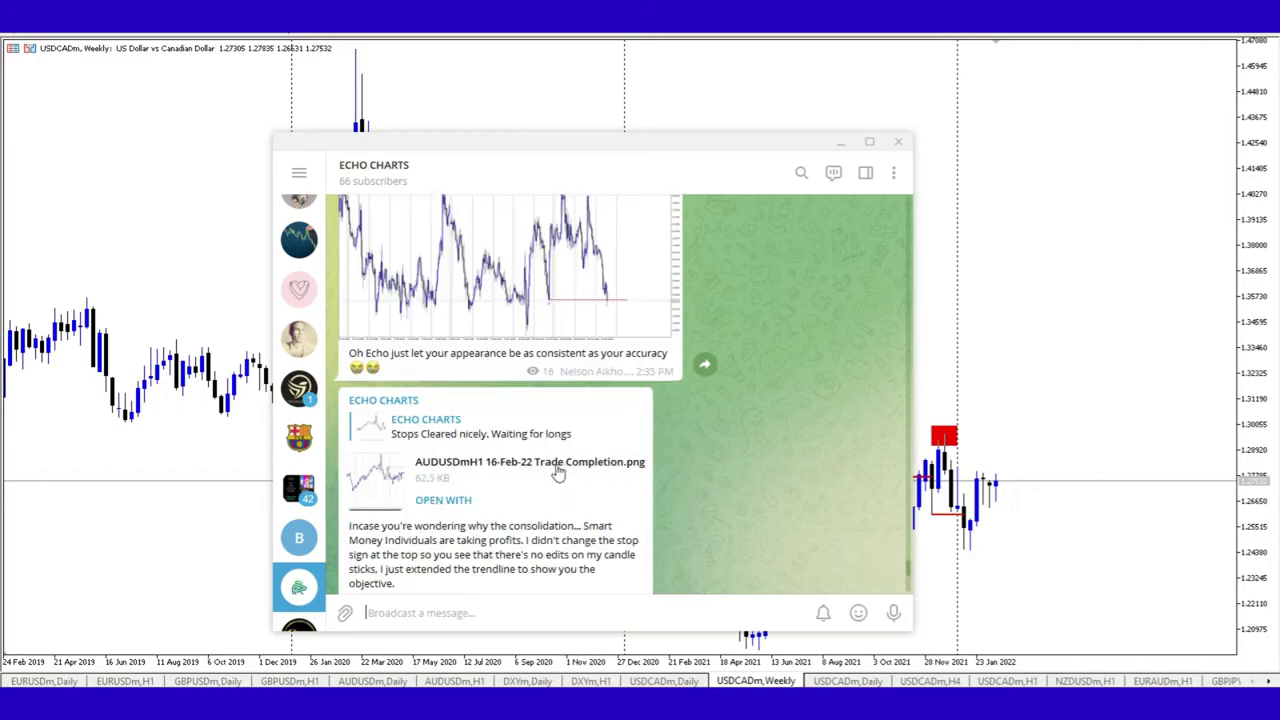
scroll(560, 430, up, 2)
click(579, 374)
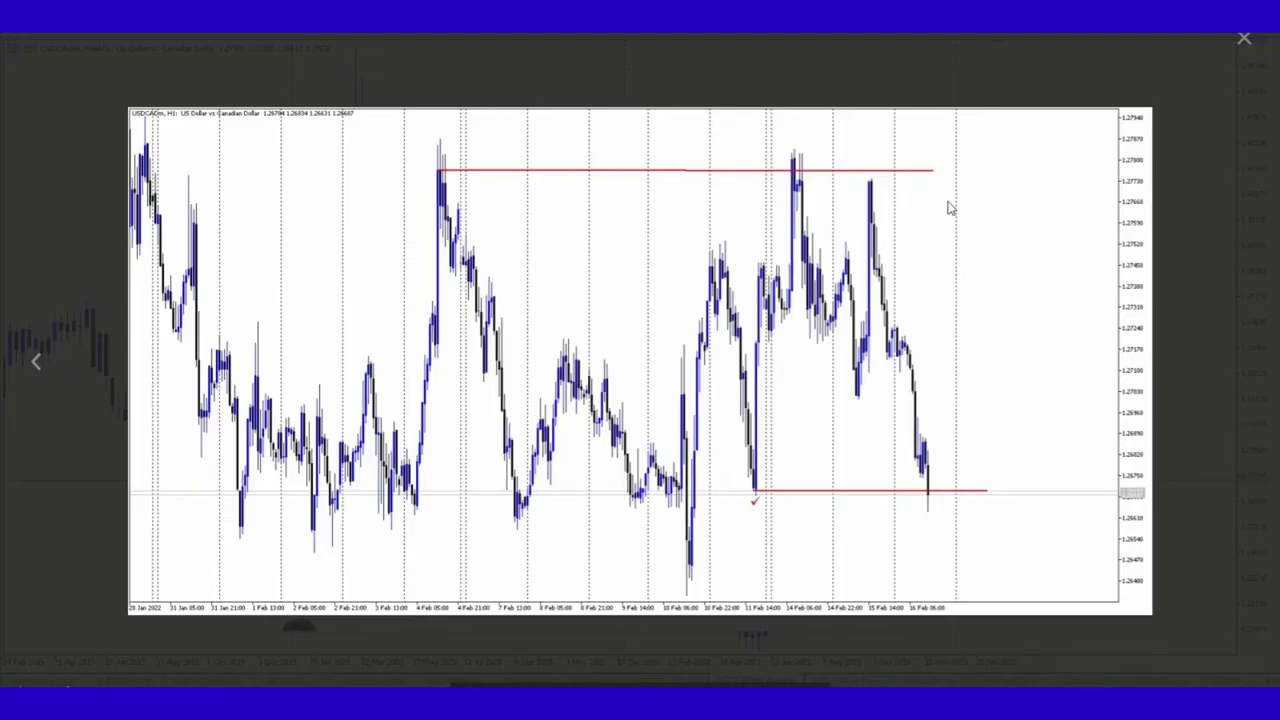
click(1243, 38)
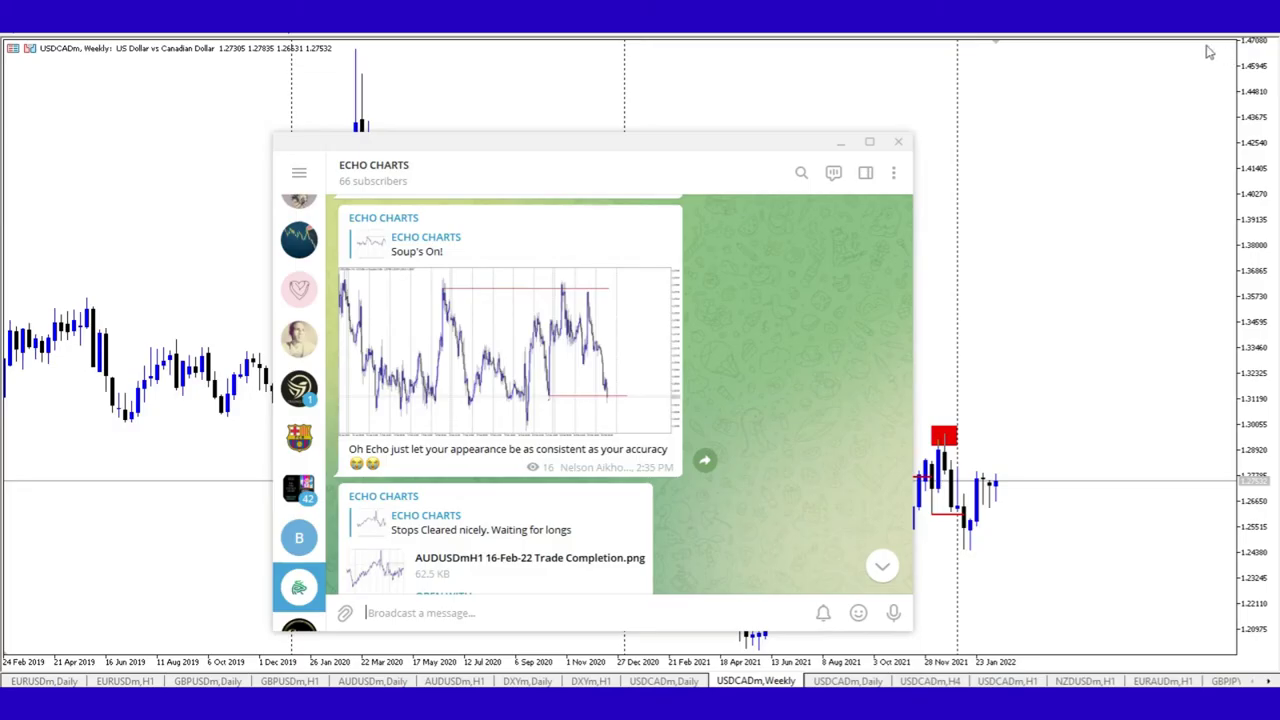
click(840, 142)
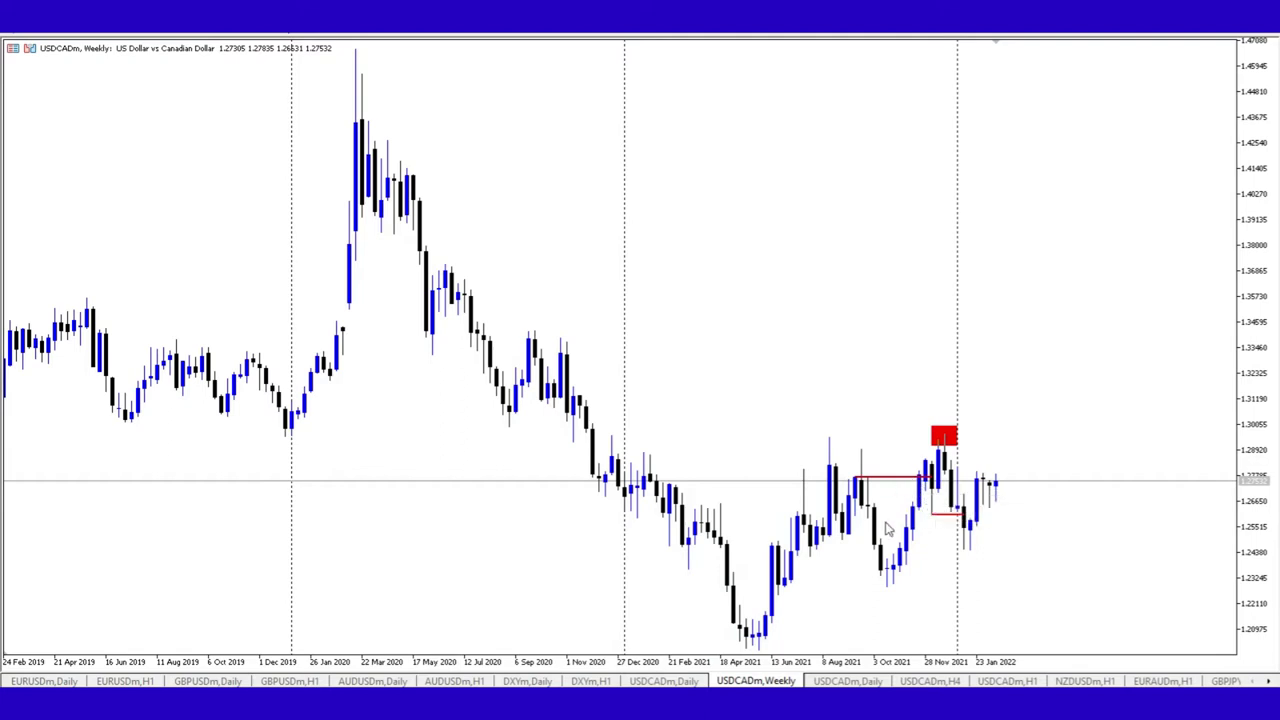
Reopen the Telegram channel to read the poll on the week's most enjoyed setup, and return to the MetaTrader chart.
key(alt+Tab)
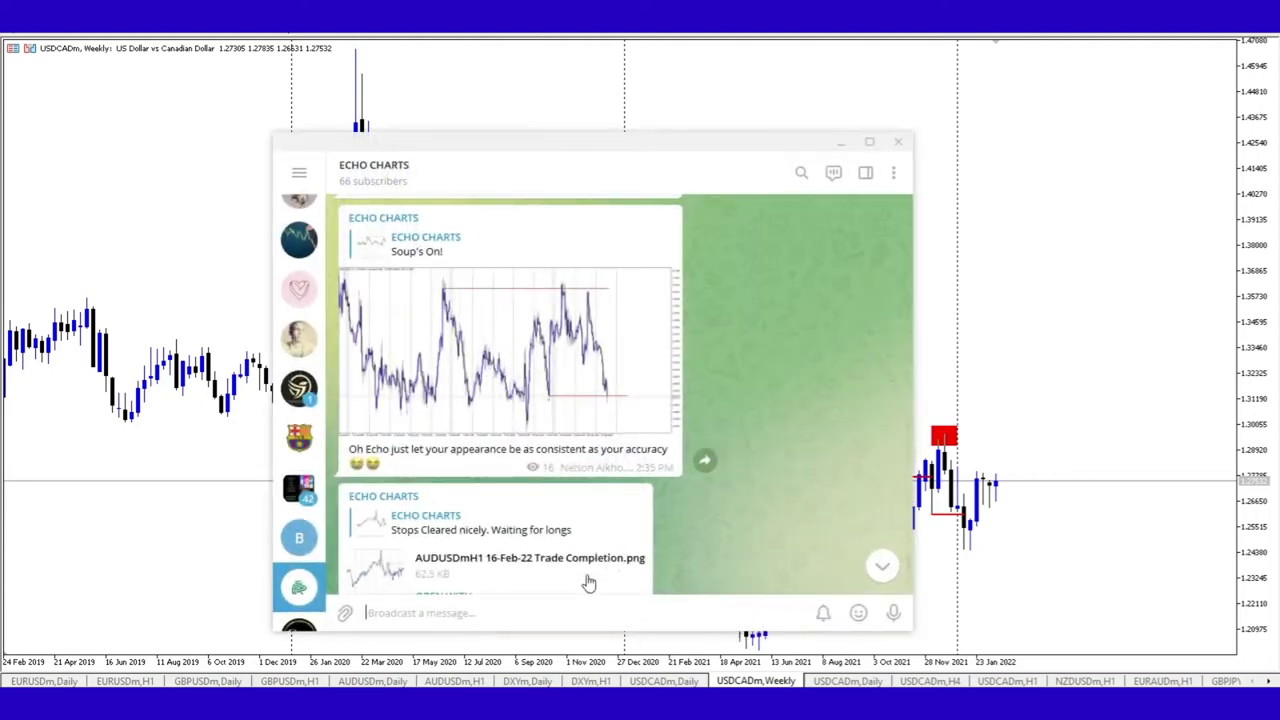
scroll(570, 550, down, 5)
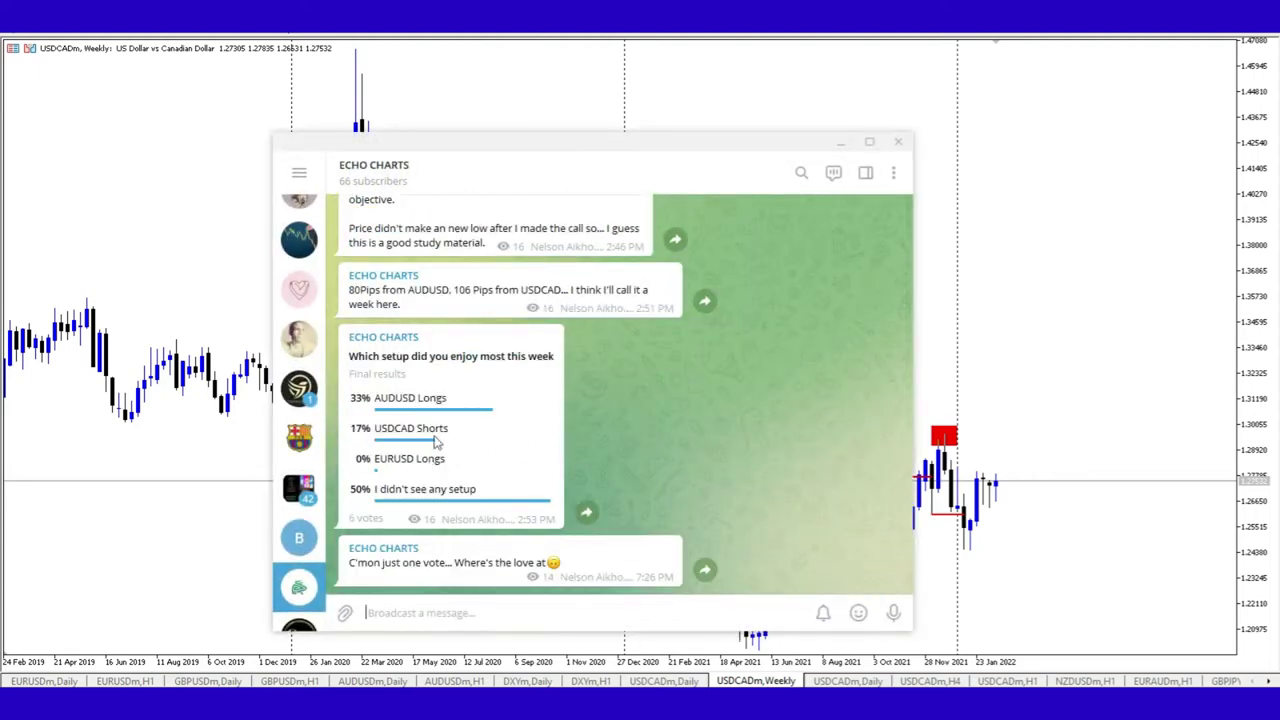
click(841, 143)
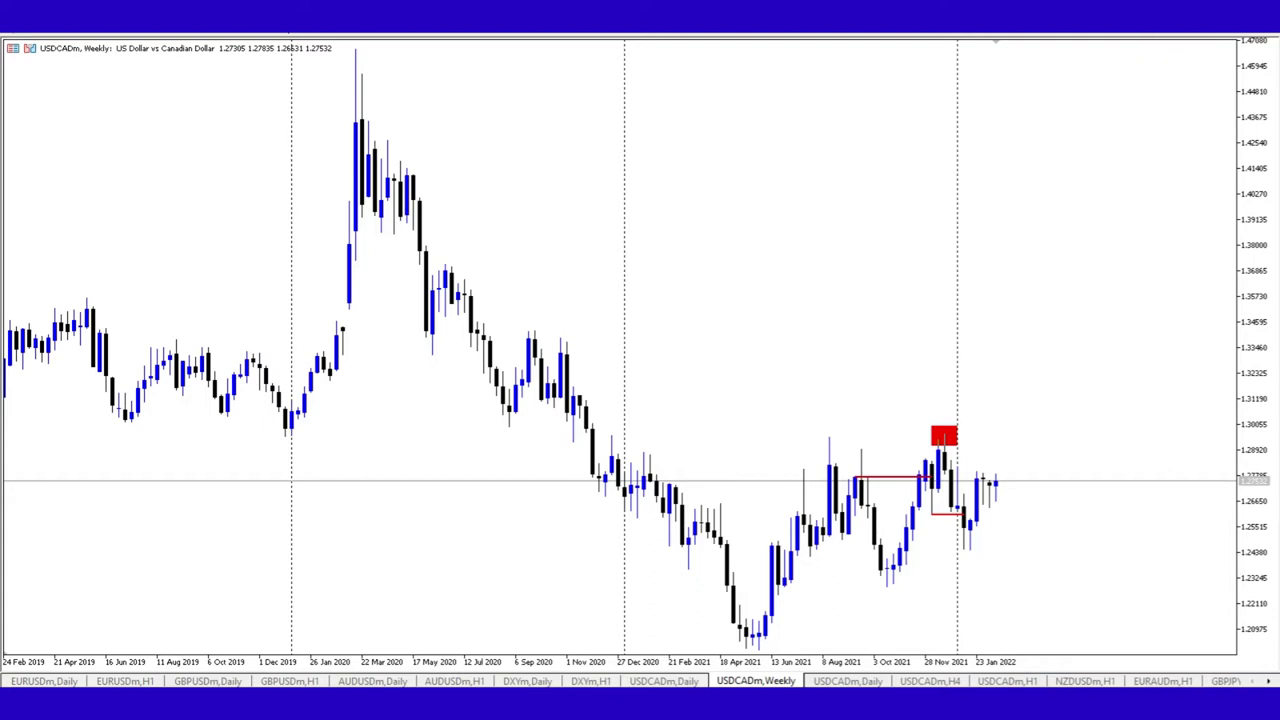
Bring Telegram back to re-examine the AUDUSDmH 14-Feb-22.png chart image, then return to MetaTrader.
key(alt+Tab)
scroll(480, 470, up, 5)
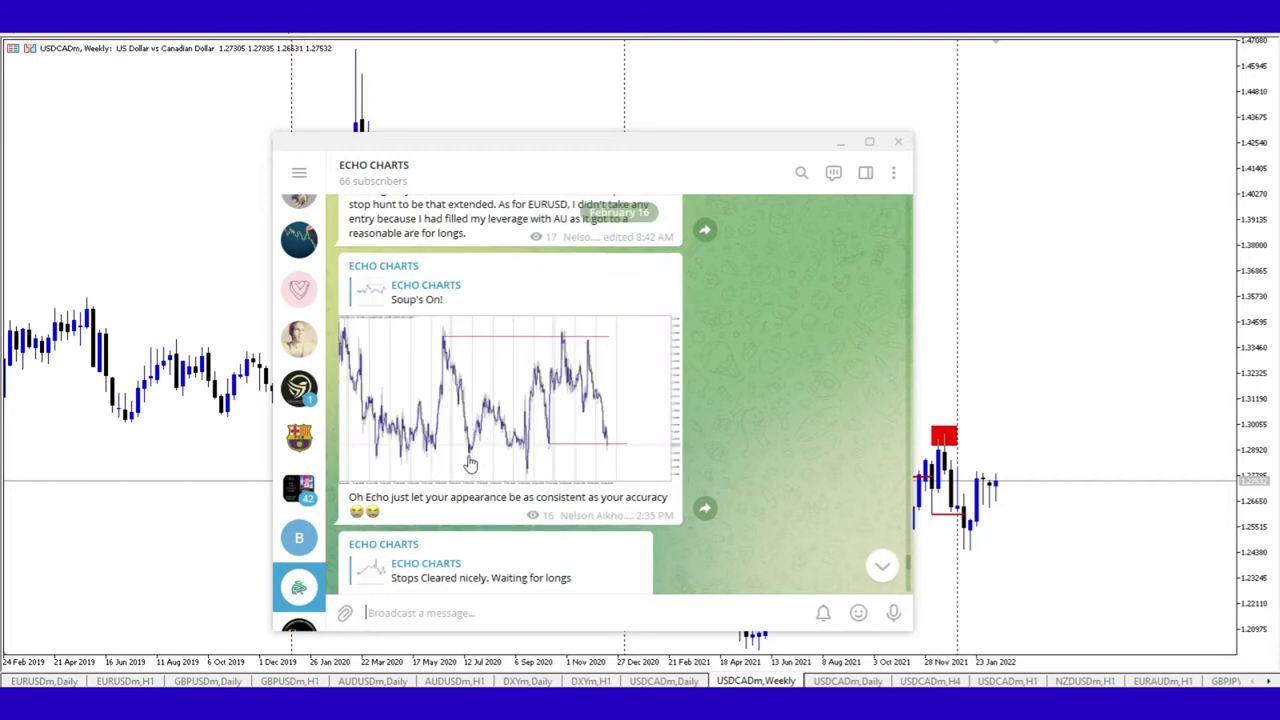
scroll(470, 464, up, 10)
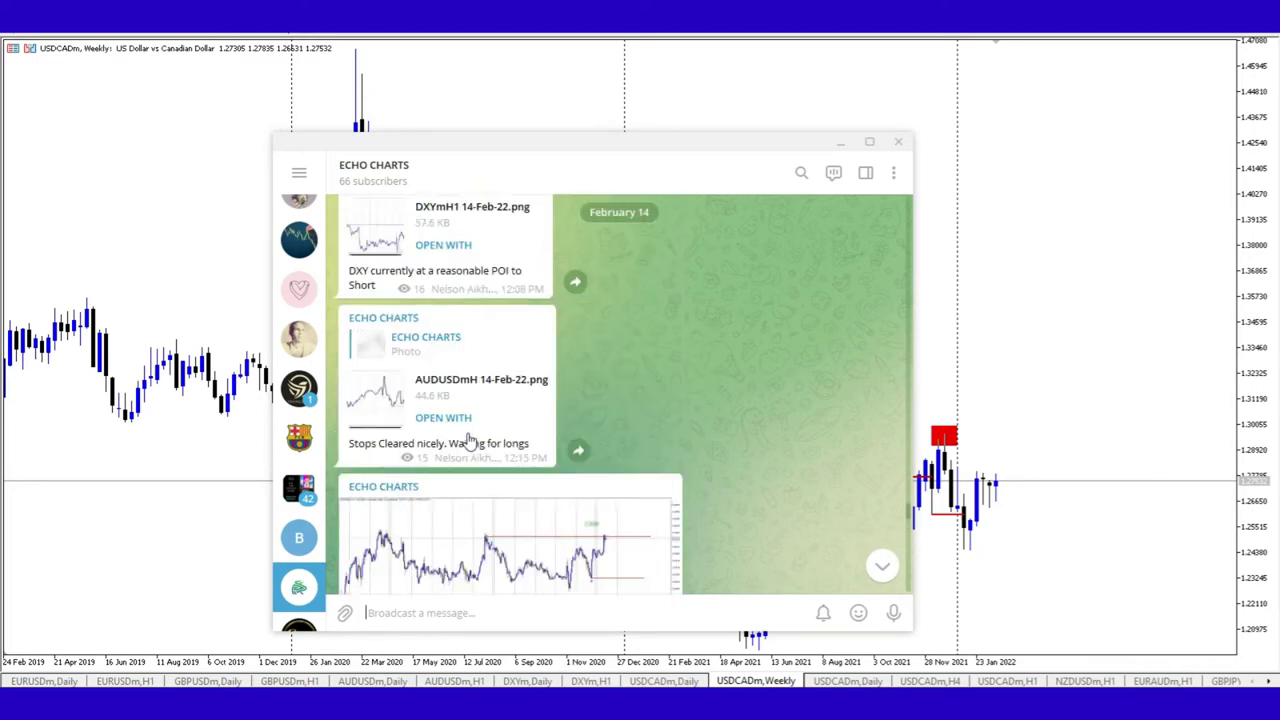
scroll(470, 440, up, 2)
click(365, 515)
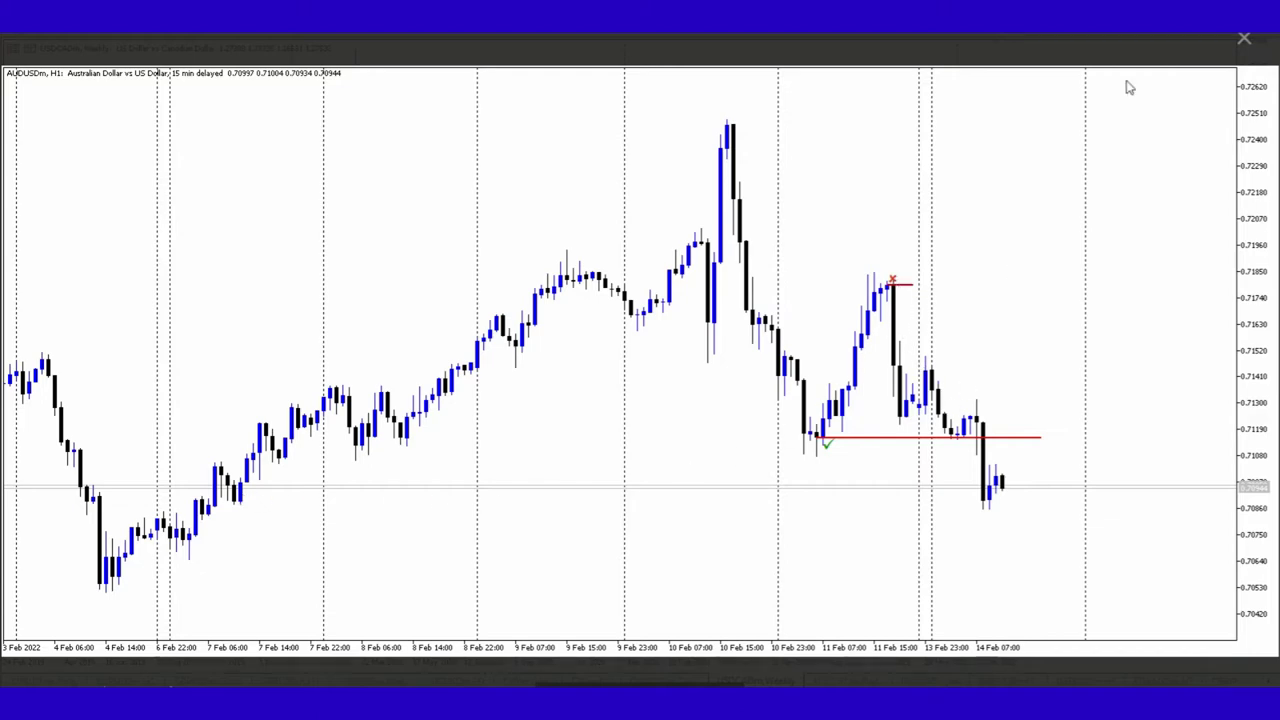
click(1244, 38)
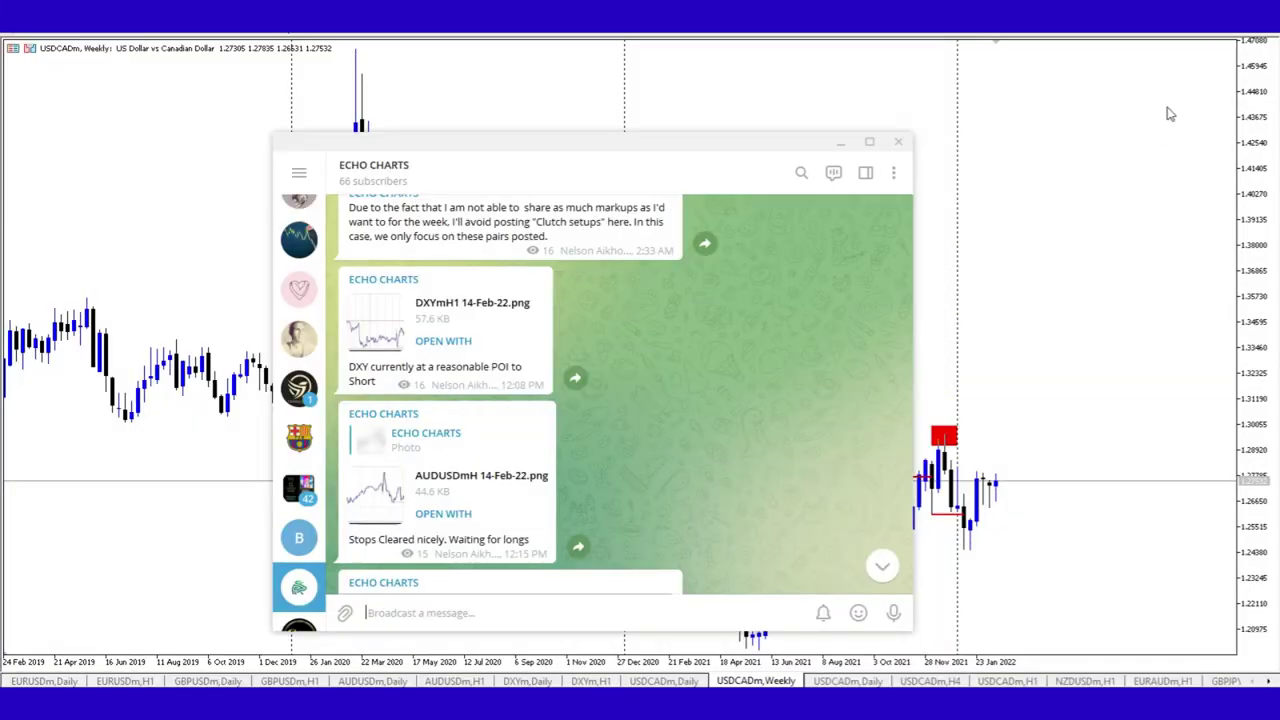
click(840, 147)
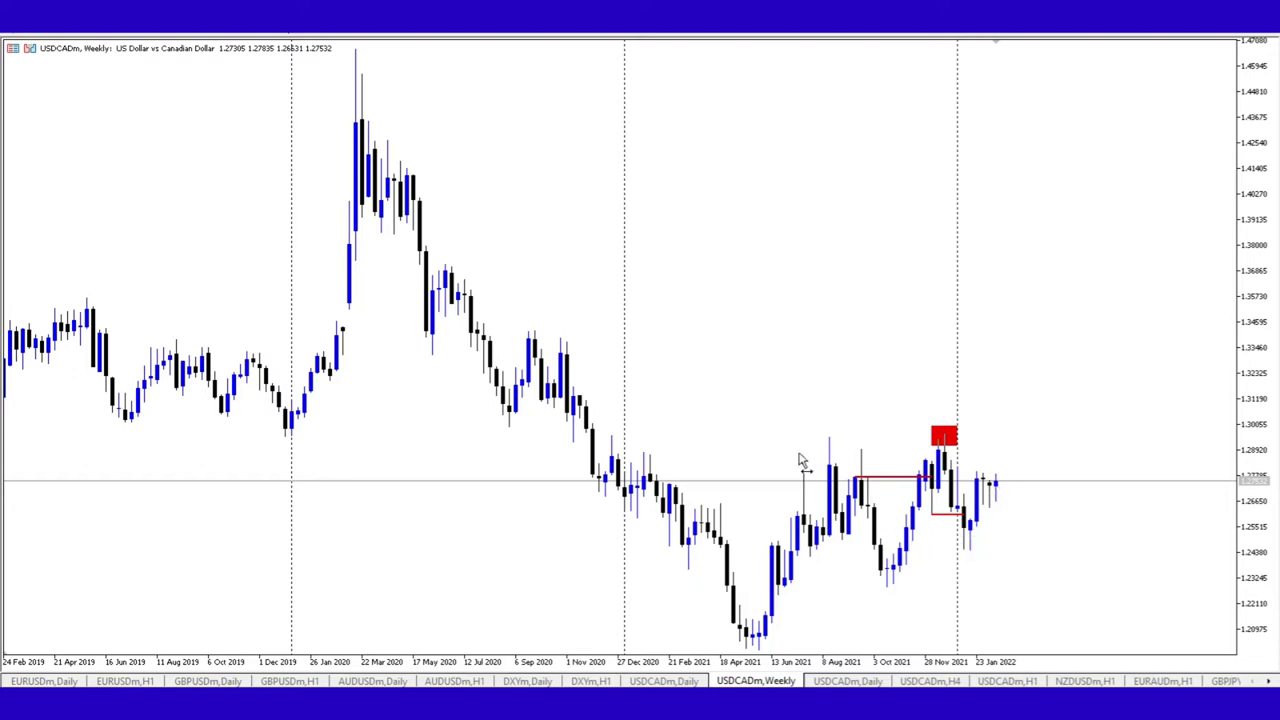
Level the upper red trendline on the USDCAD weekly chart by adjusting its end near December 2021.
key(plus)
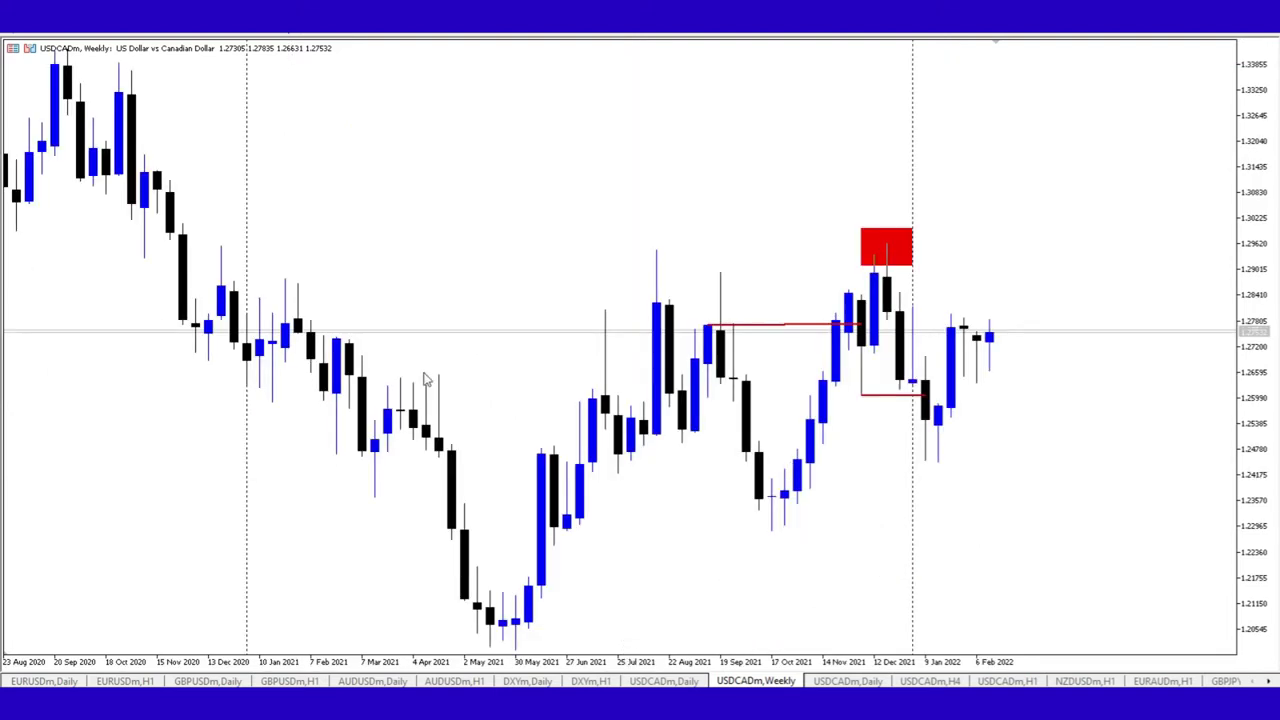
double_click(785, 327)
drag(860, 327, 866, 331)
double_click(861, 332)
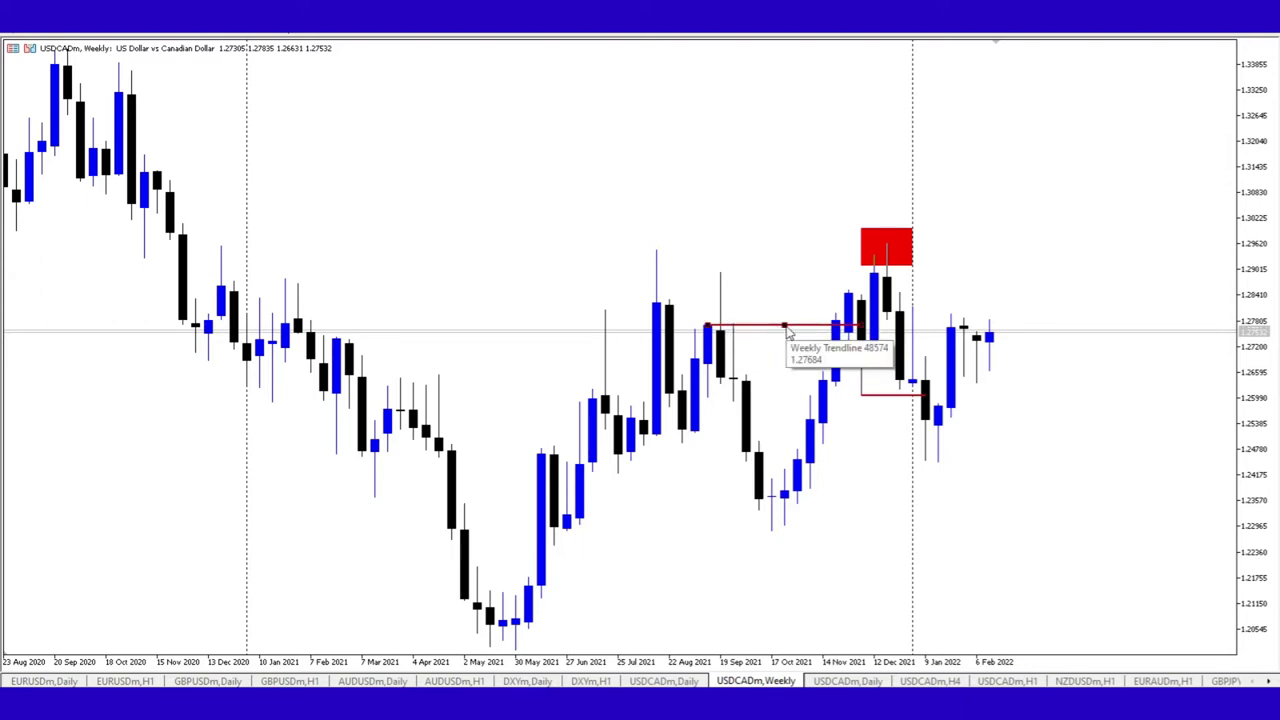
Move the red trendline to the September 2021 wick high, then to the August 2021 high, extending it into January 2022.
drag(784, 327, 799, 278)
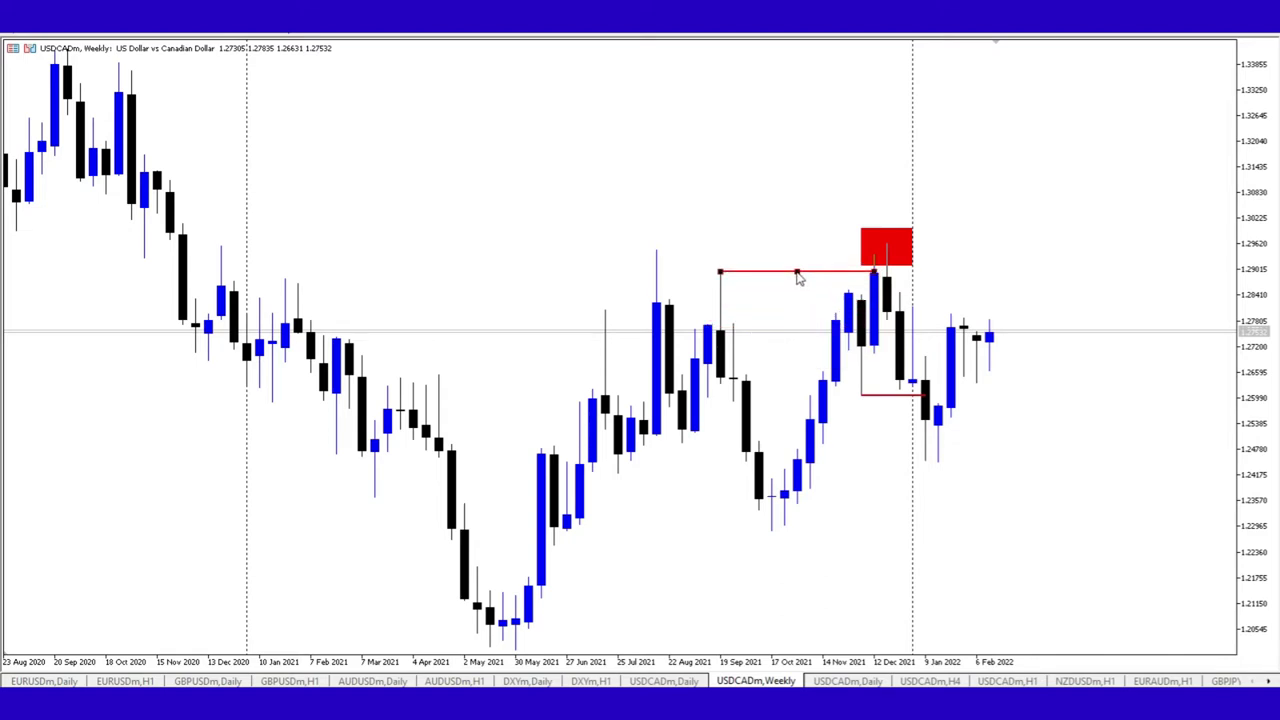
drag(799, 278, 739, 257)
drag(817, 257, 950, 256)
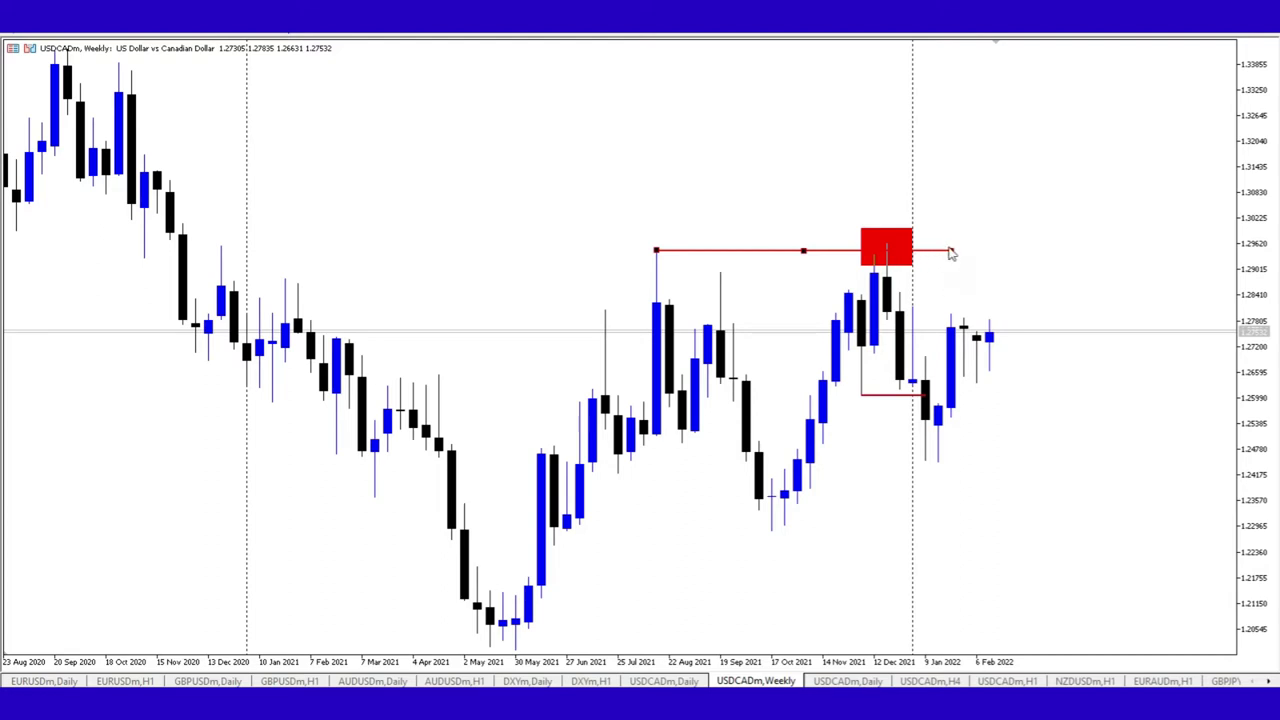
Shorten the red trendline and move it back to the September 2021 candle-body high, ending in December 2021.
drag(950, 250, 845, 254)
drag(753, 255, 805, 332)
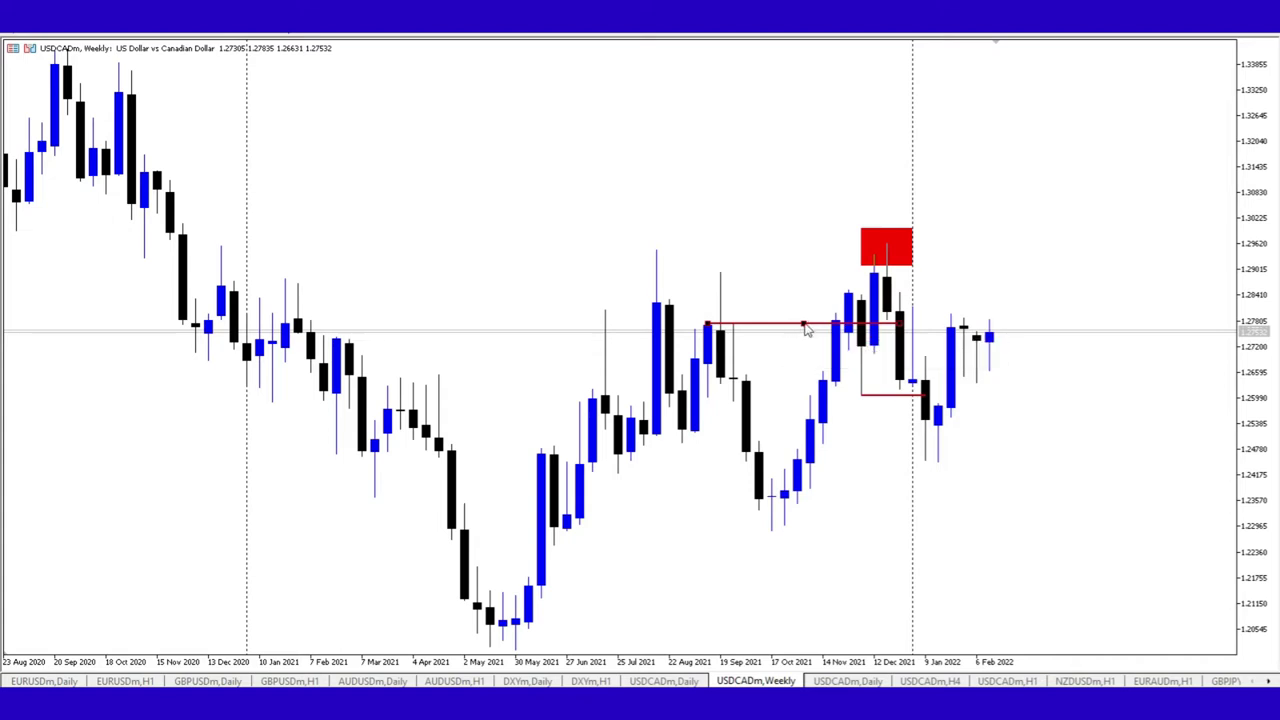
double_click(806, 331)
Add the Bill Williams Fractals indicator to the USDCAD weekly chart with its style colour set to Yellow.
click(92, 34)
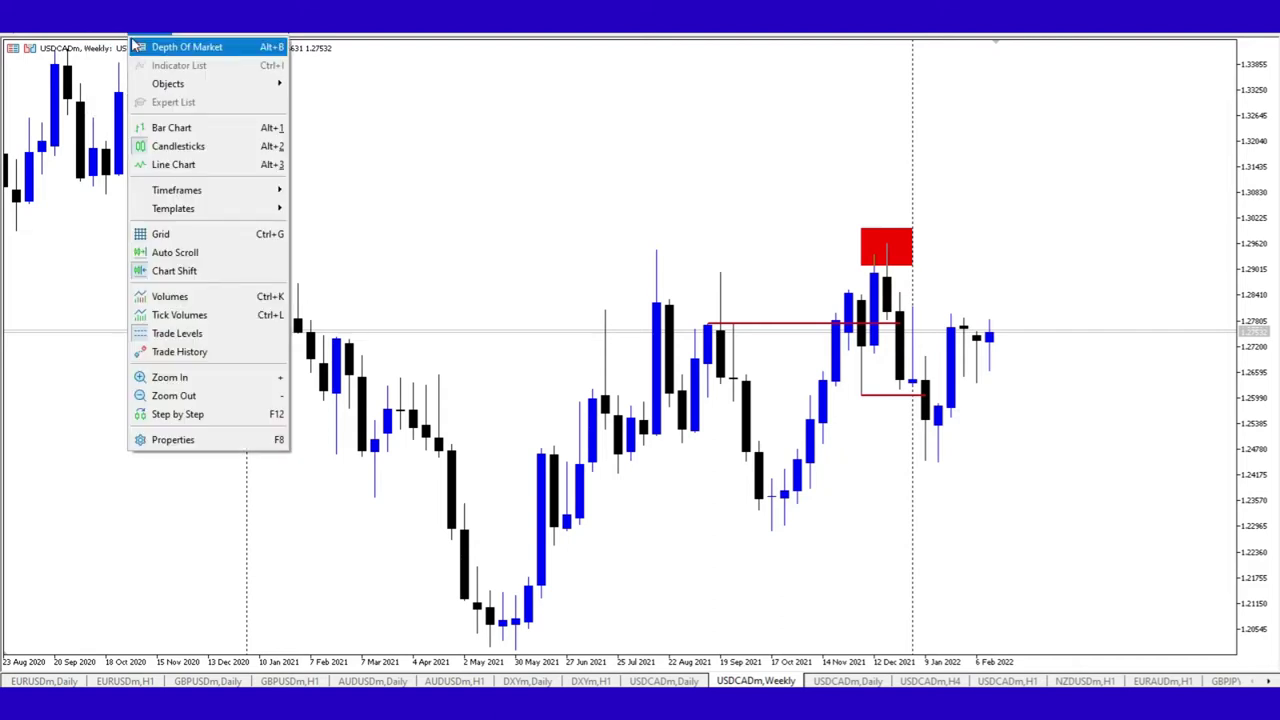
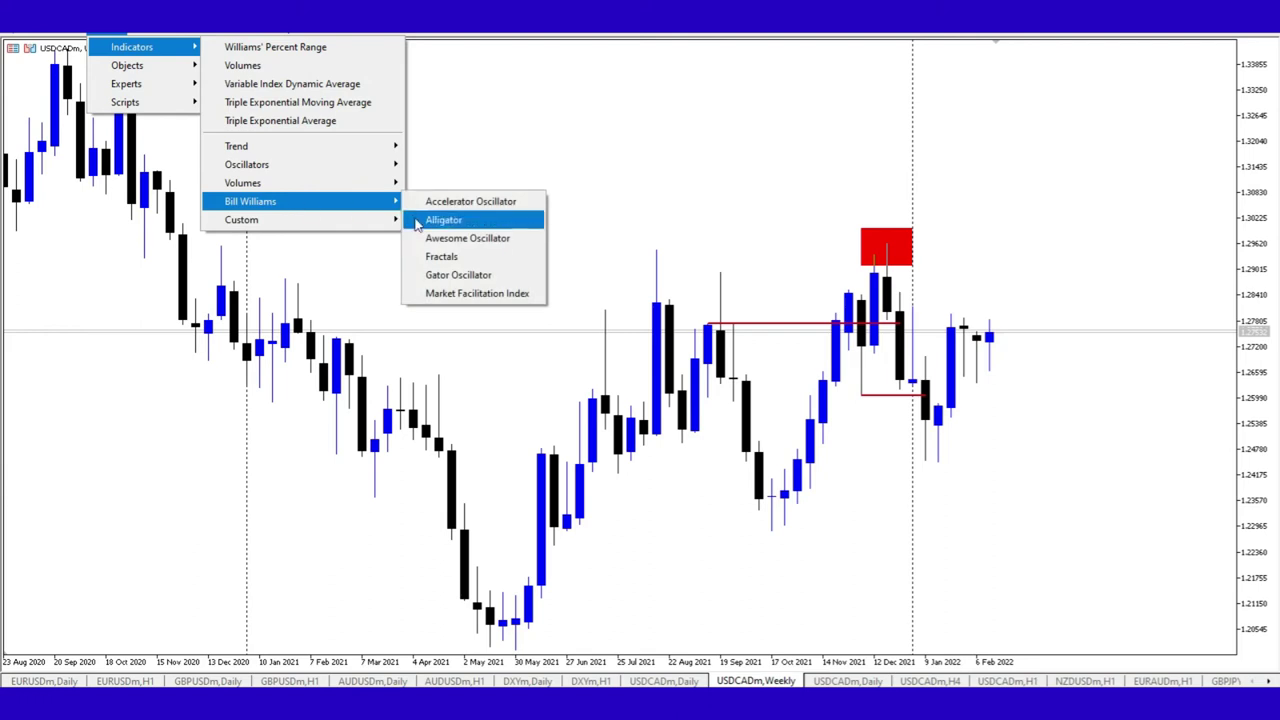
click(442, 256)
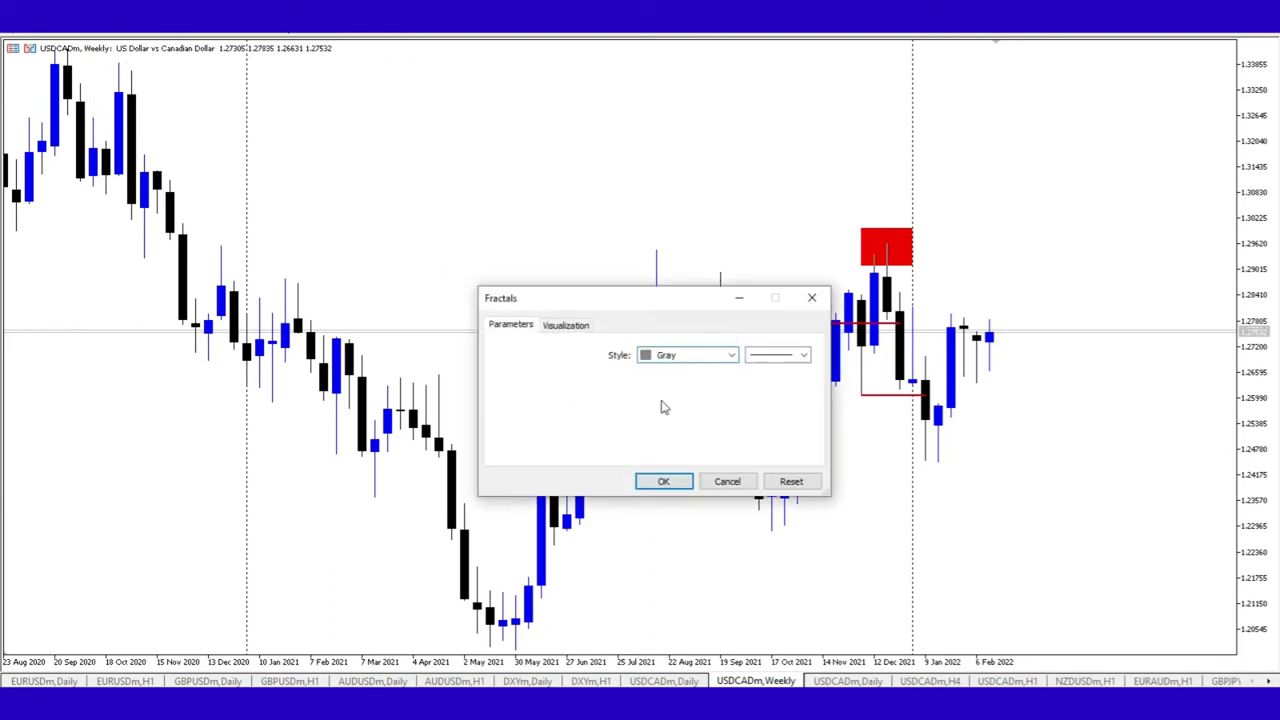
click(732, 356)
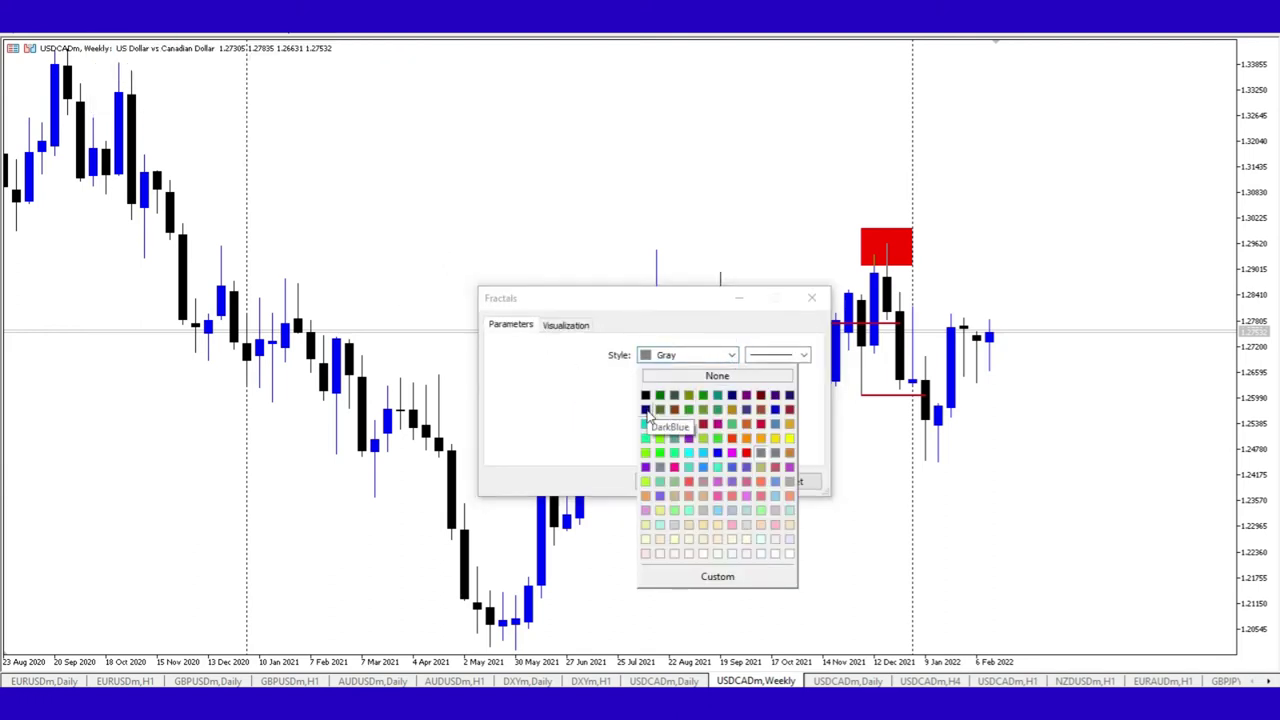
click(789, 446)
click(667, 482)
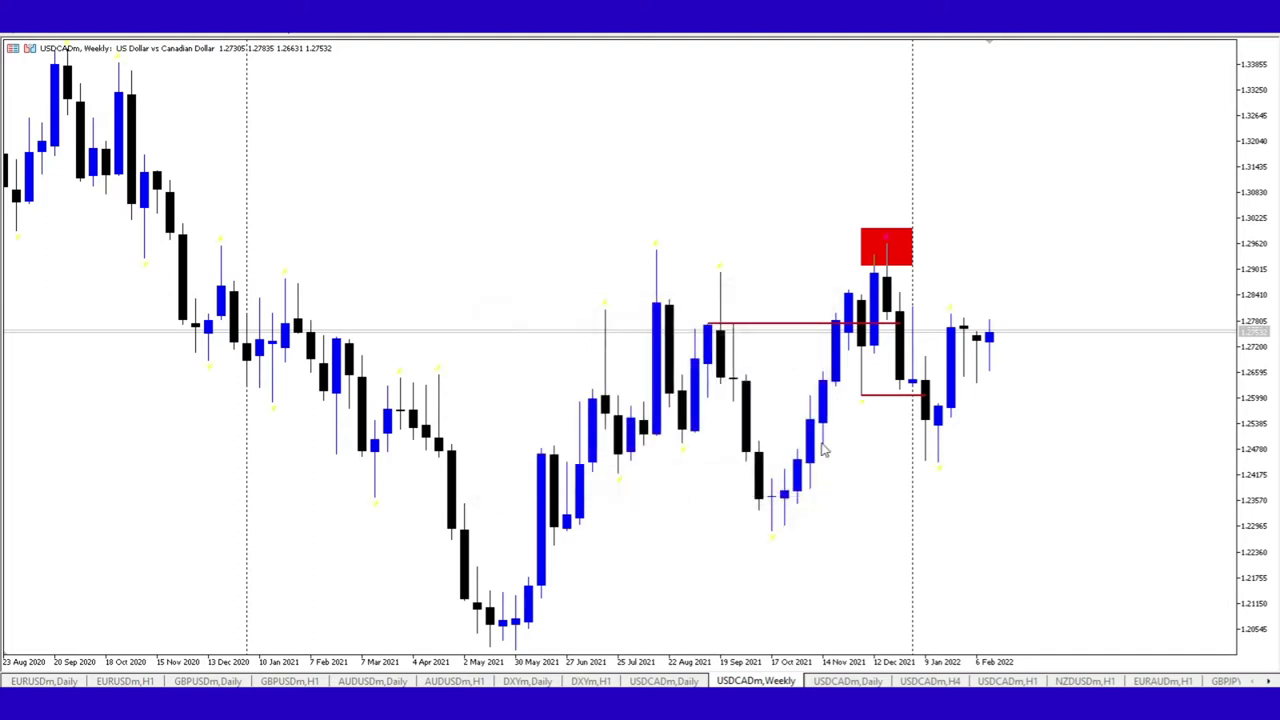
Change the style colour of the Fractals indicator to Red.
right_click(721, 267)
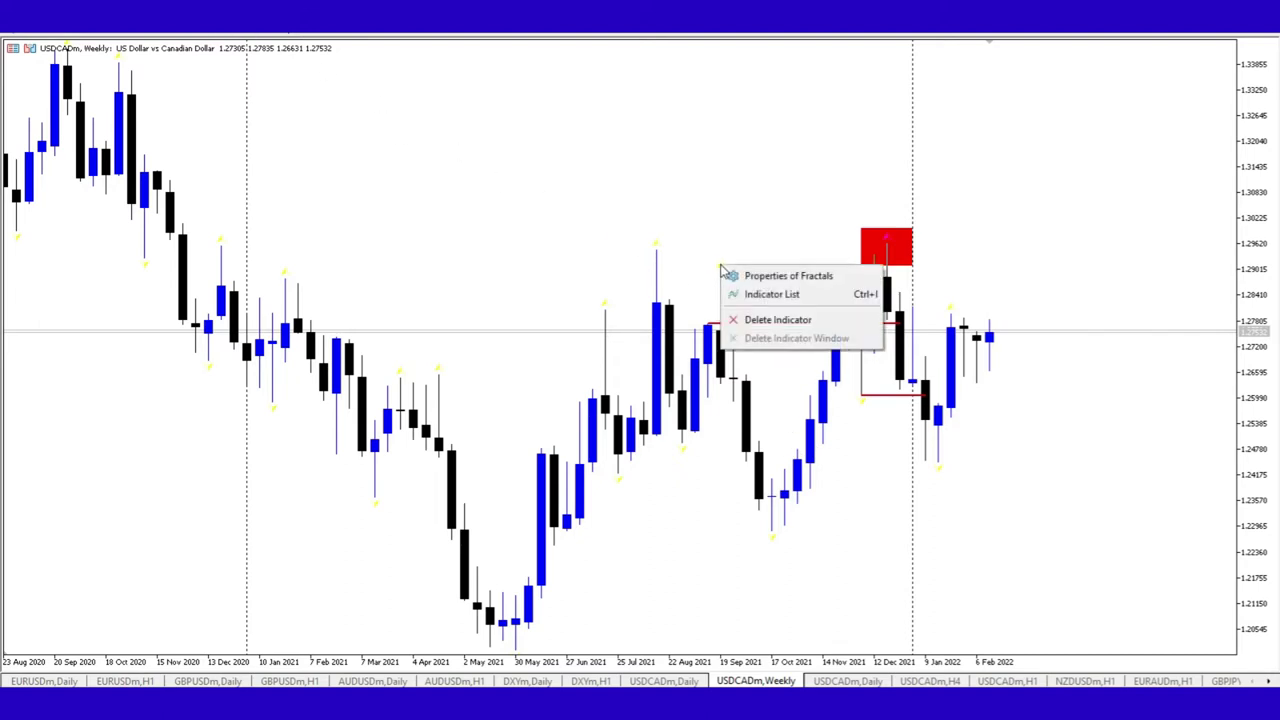
click(770, 276)
click(729, 357)
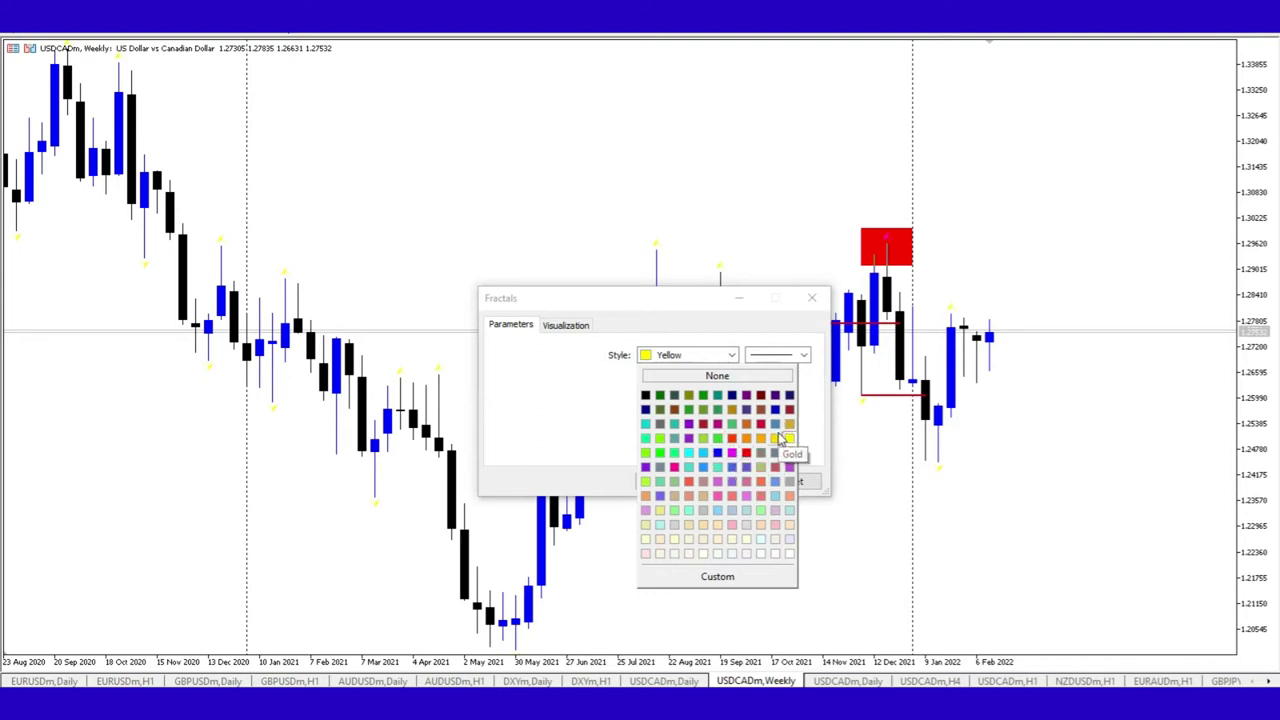
click(746, 453)
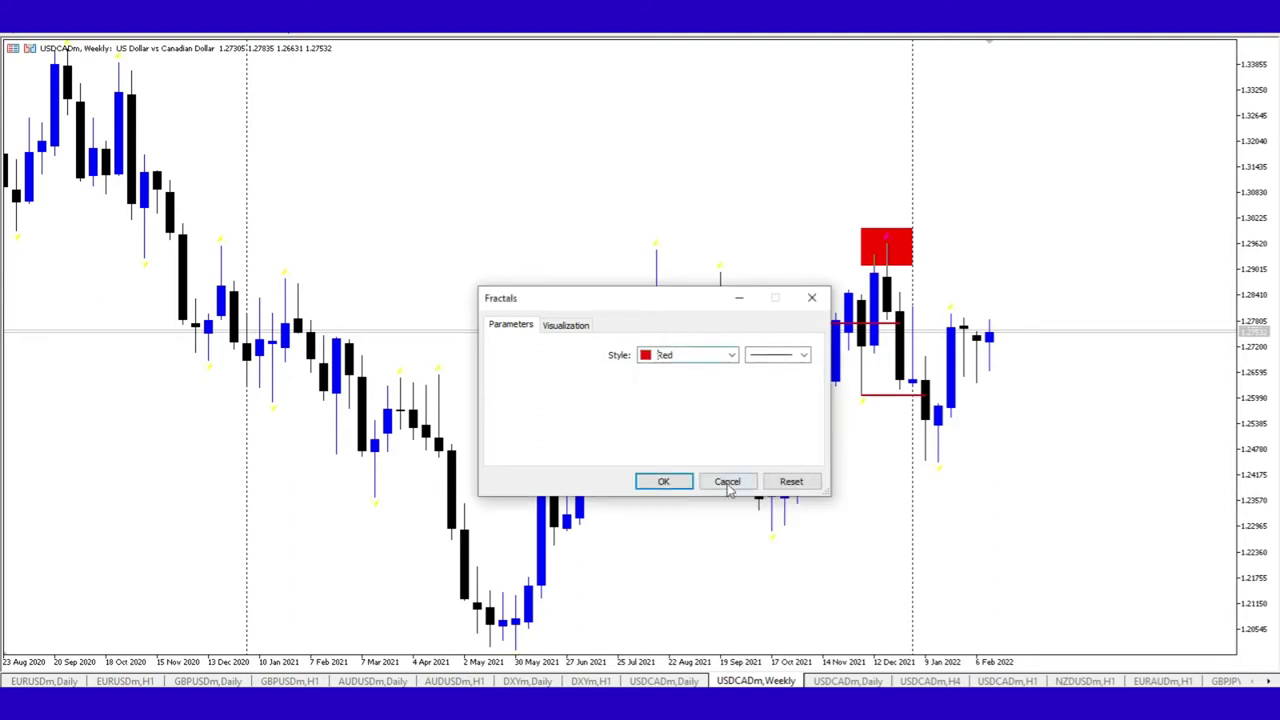
click(665, 481)
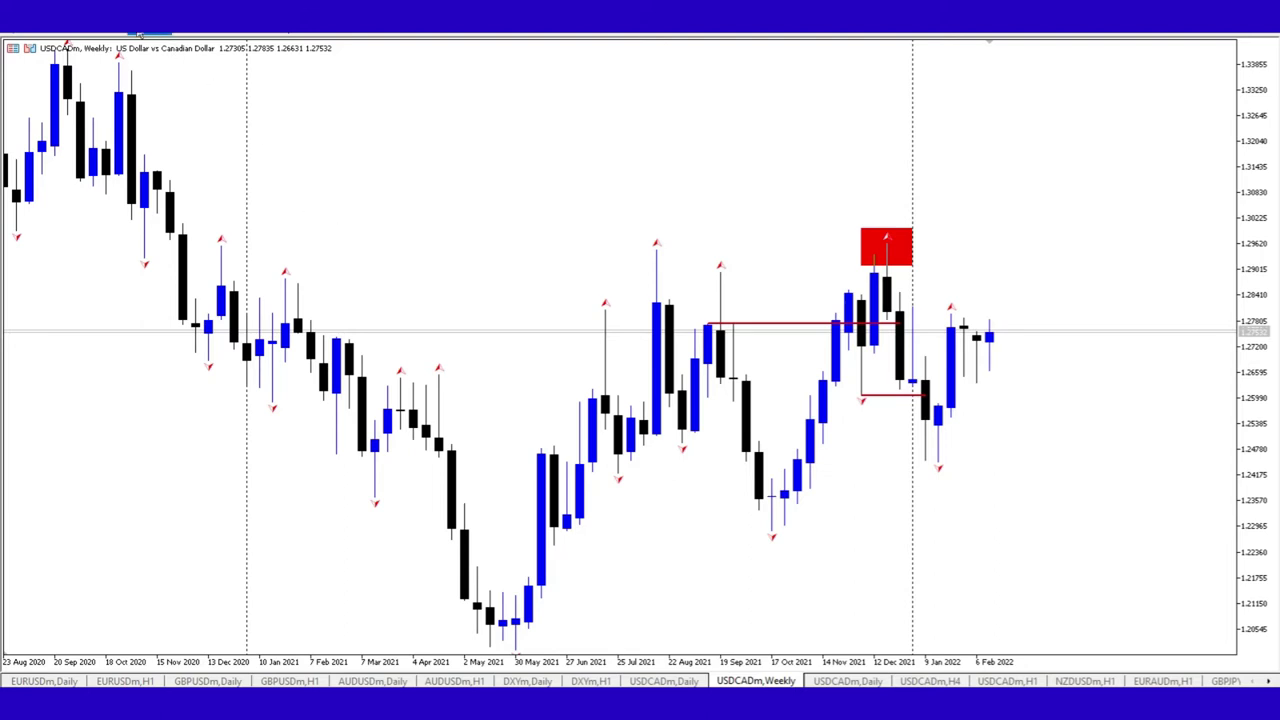
Remove the Fractals indicator from the USDCAD weekly chart.
click(106, 33)
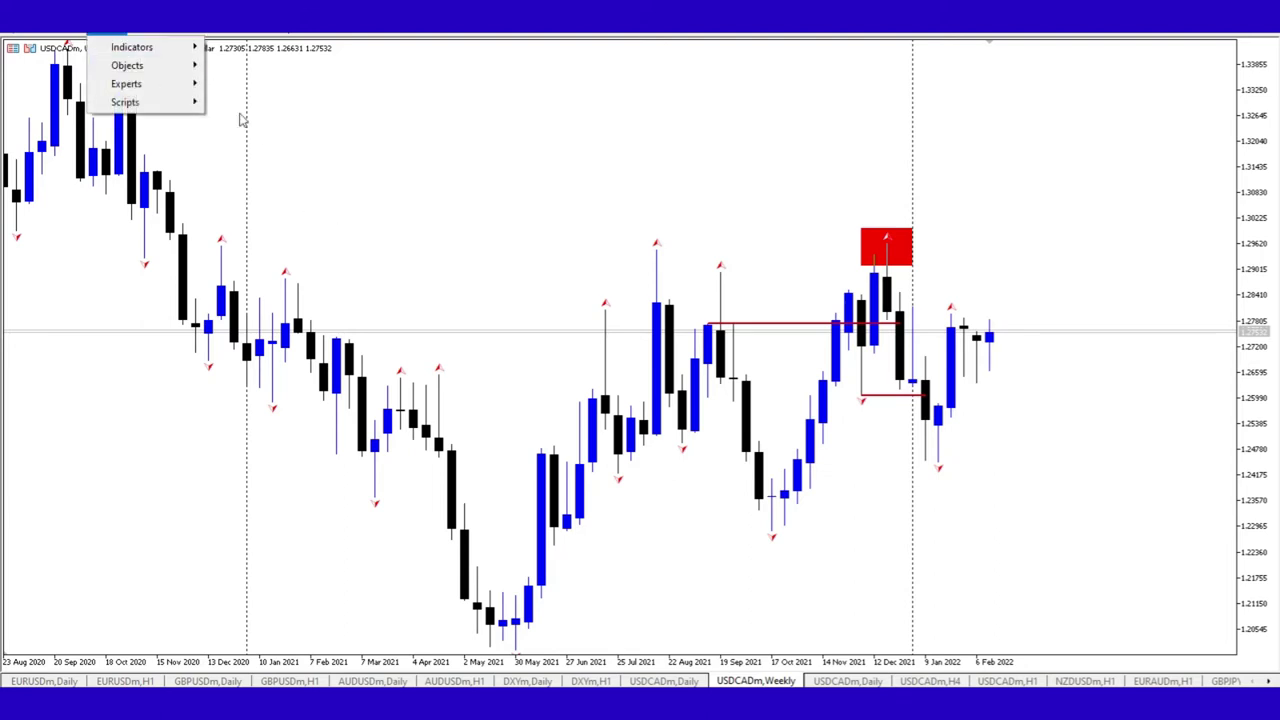
click(604, 302)
right_click(604, 302)
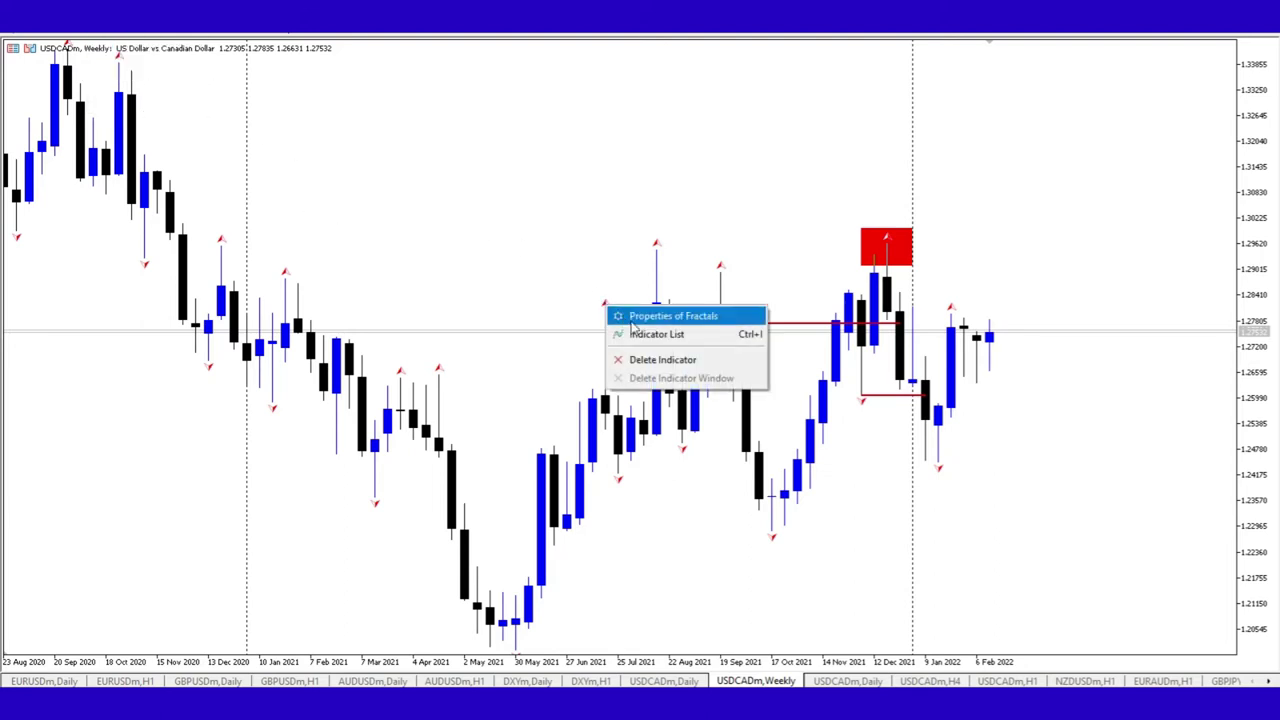
click(651, 360)
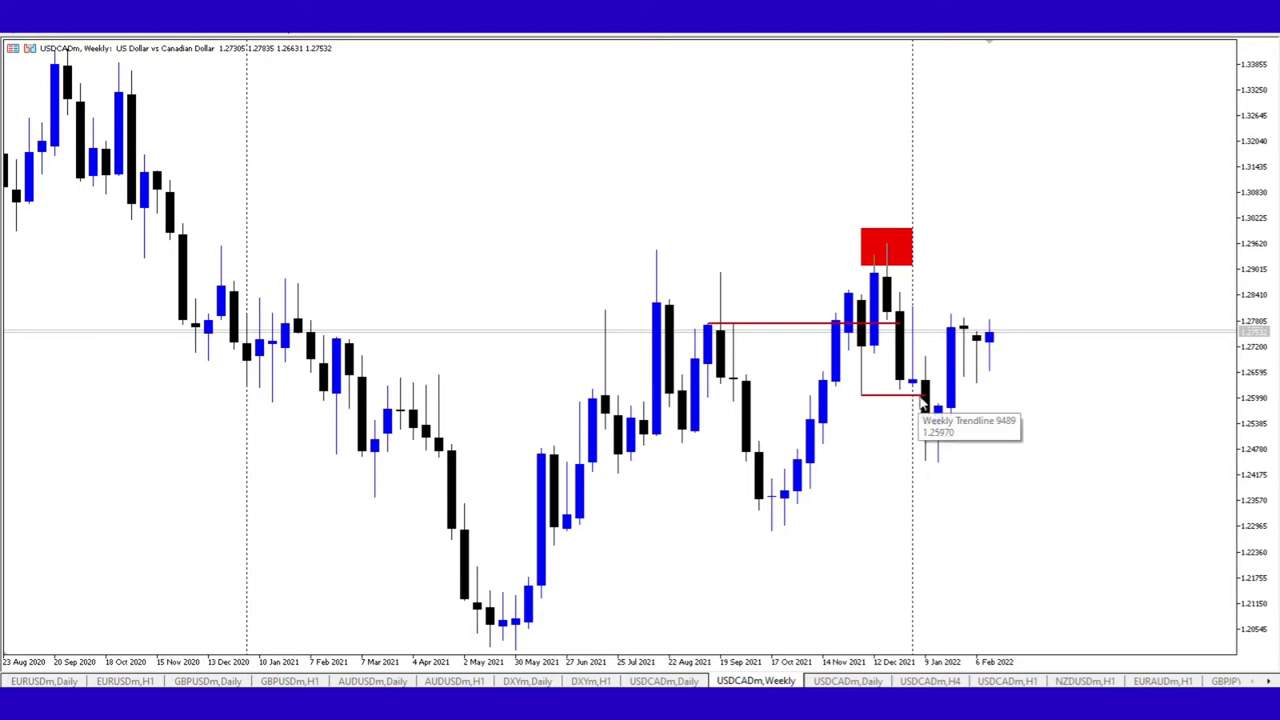
Reshape the red rectangle onto the bullish December 2021 candle body, spanning about 1.272 to 1.289 and extending into February 2022.
mouse_move(920, 422)
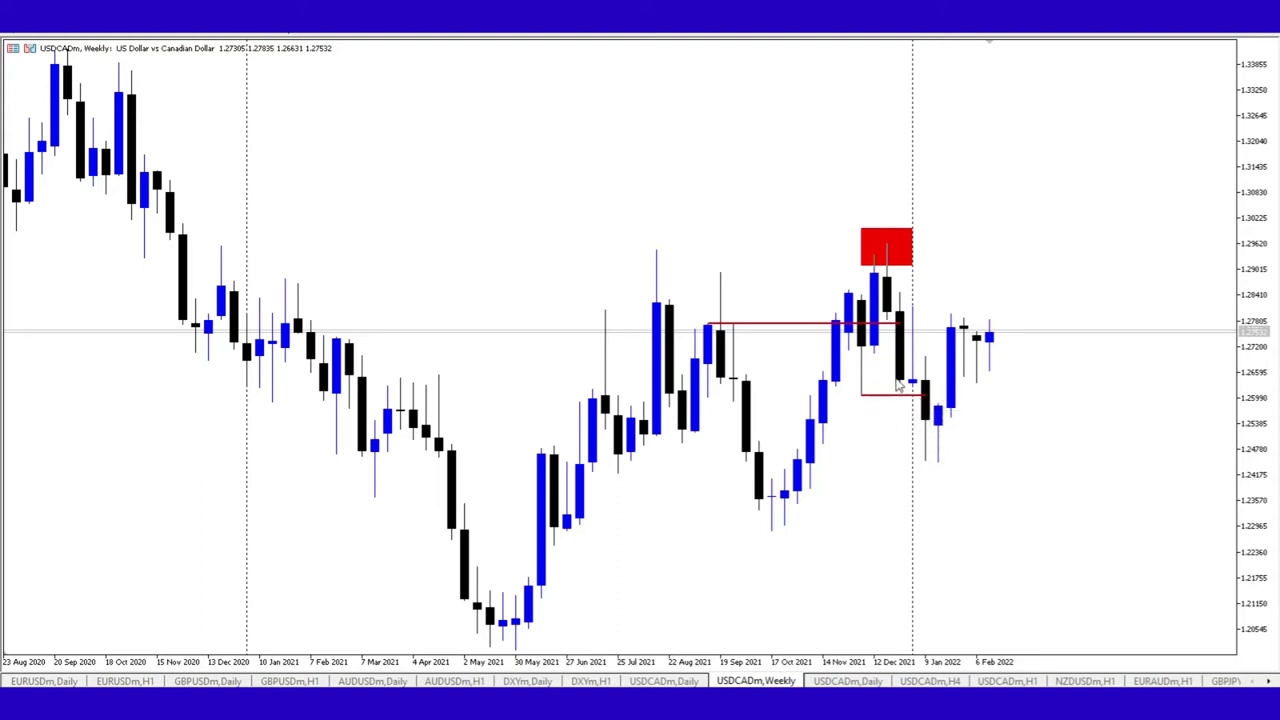
mouse_move(878, 362)
double_click(885, 245)
drag(887, 253, 1006, 280)
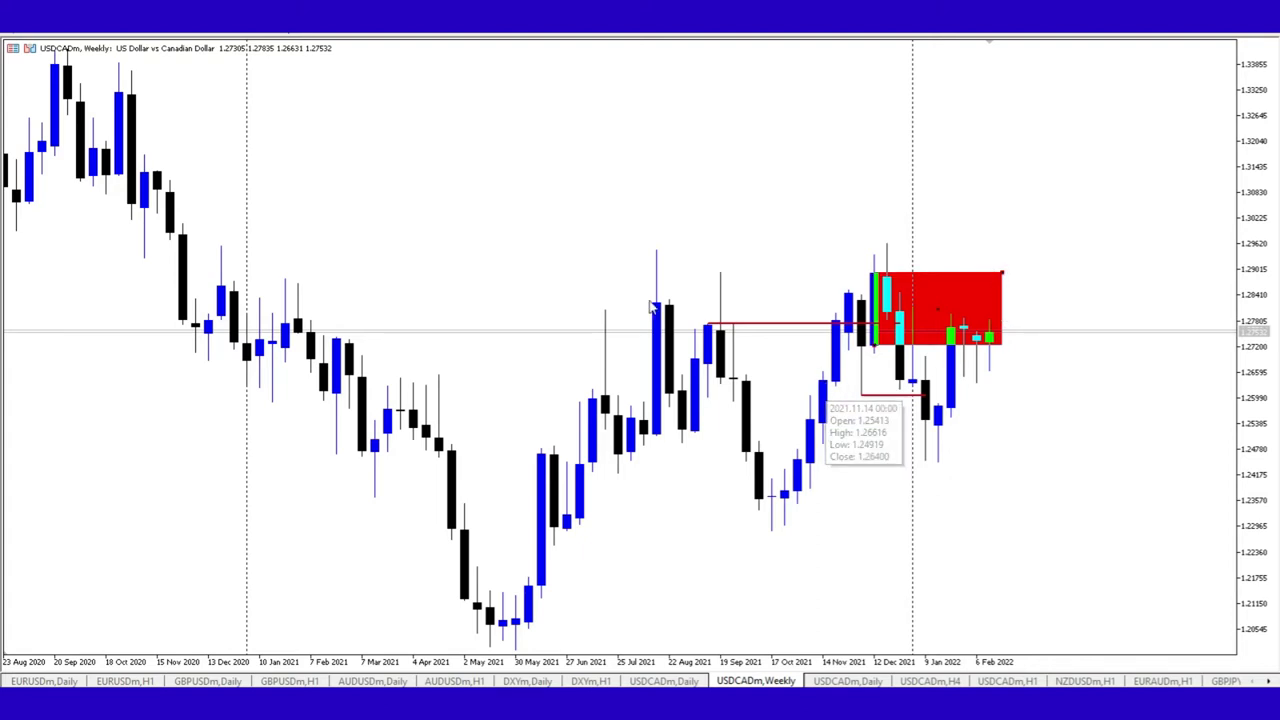
Draw a Fibonacci retracement across the red rectangle from its lower December 2021 corner up to its top in February 2022, and delete it.
click(120, 34)
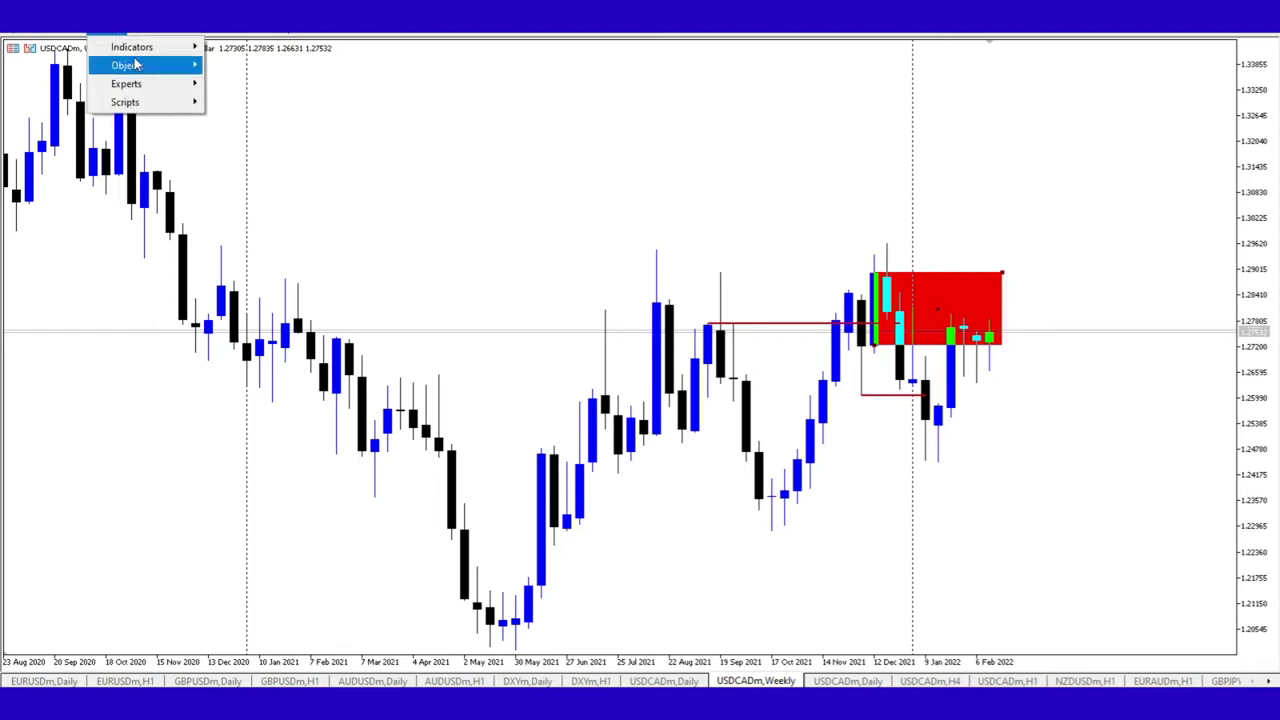
mouse_move(134, 50)
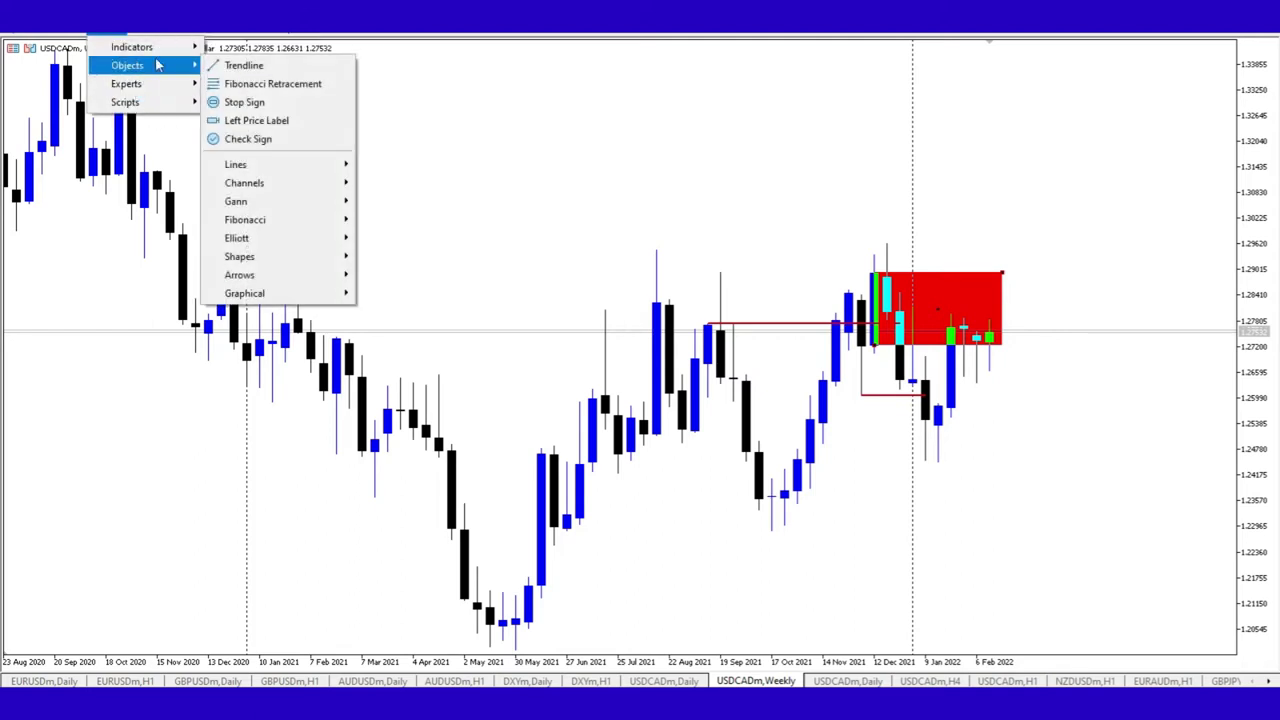
click(215, 84)
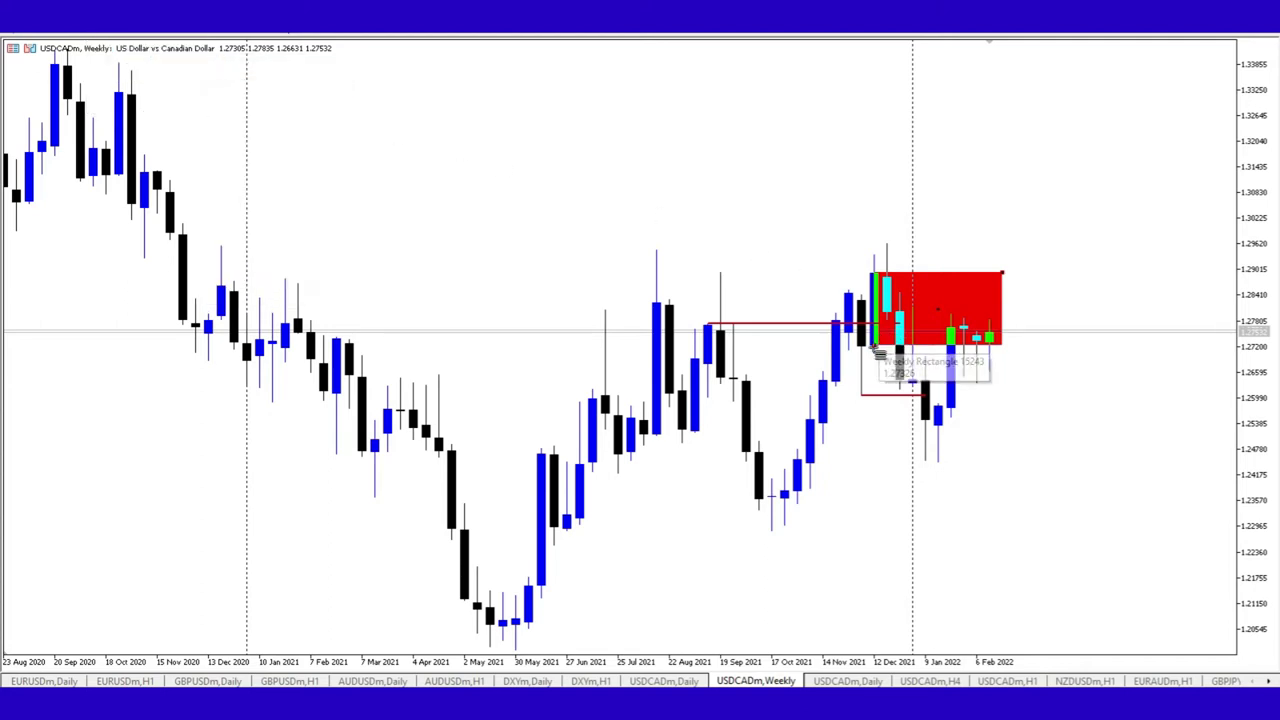
drag(878, 346, 988, 271)
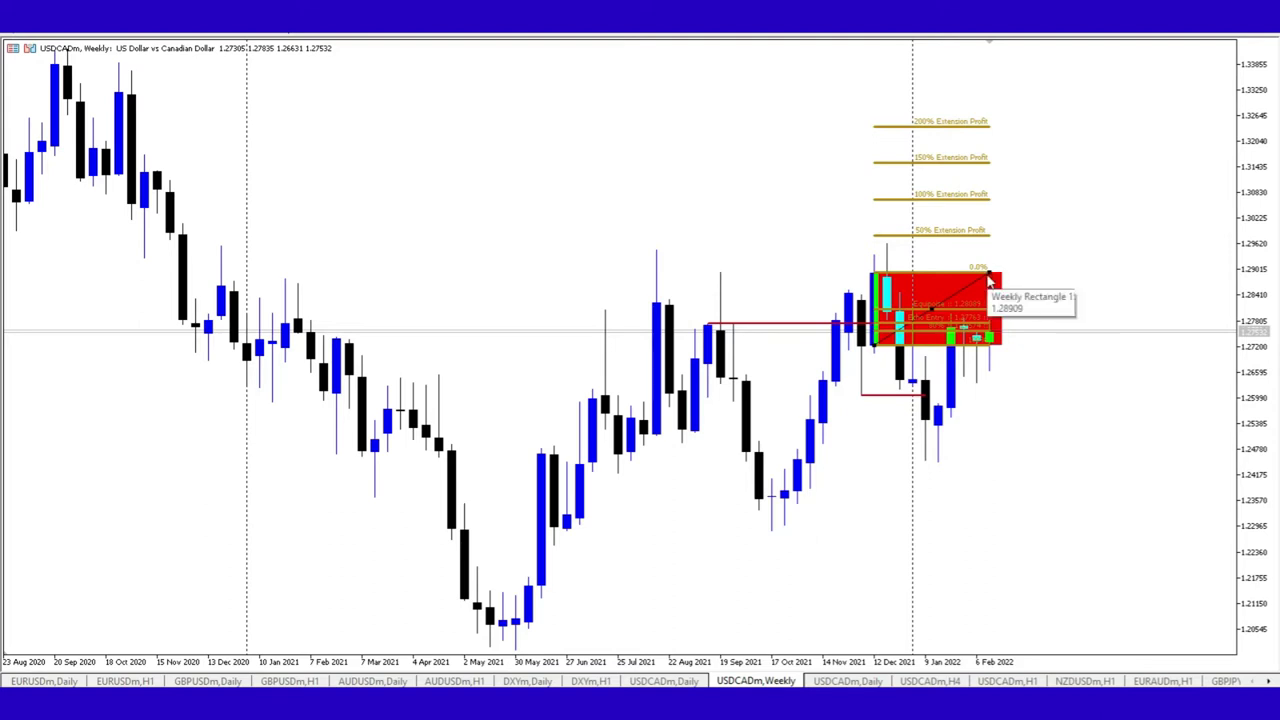
key(Delete)
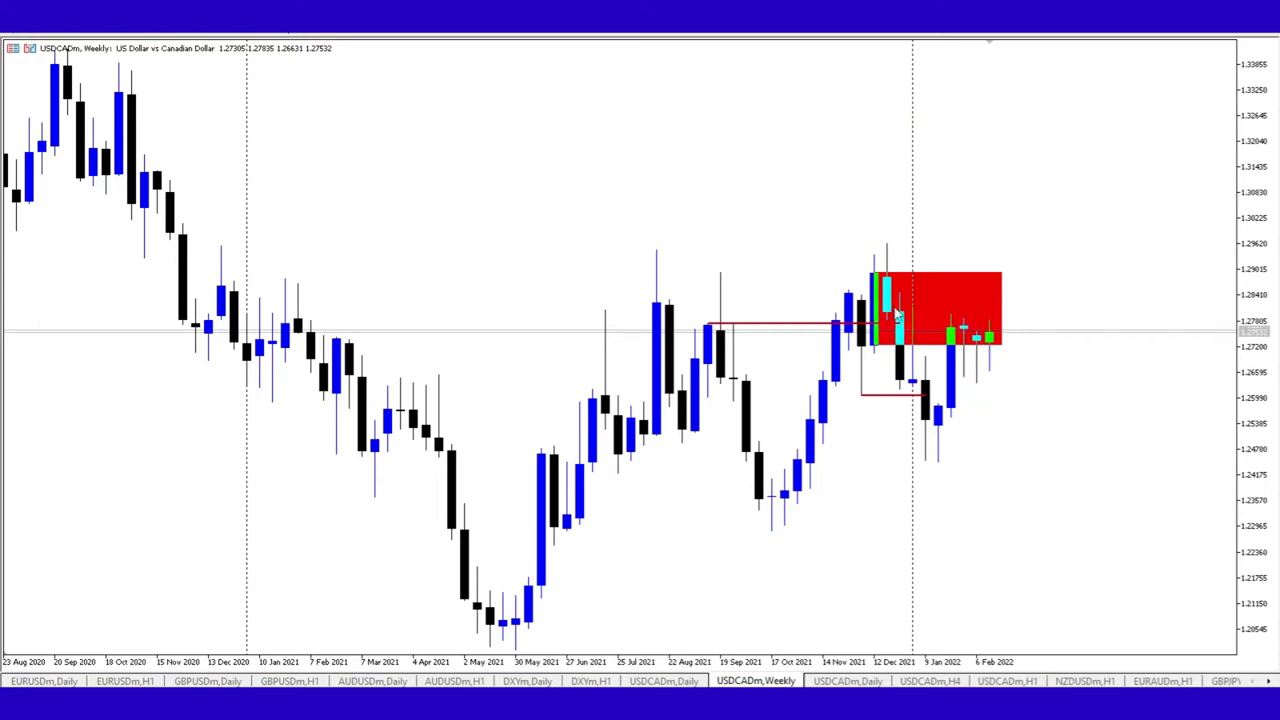
Reduce the red rectangle's height and width and place it back over the December 2021 swing high.
double_click(878, 349)
drag(878, 349, 904, 305)
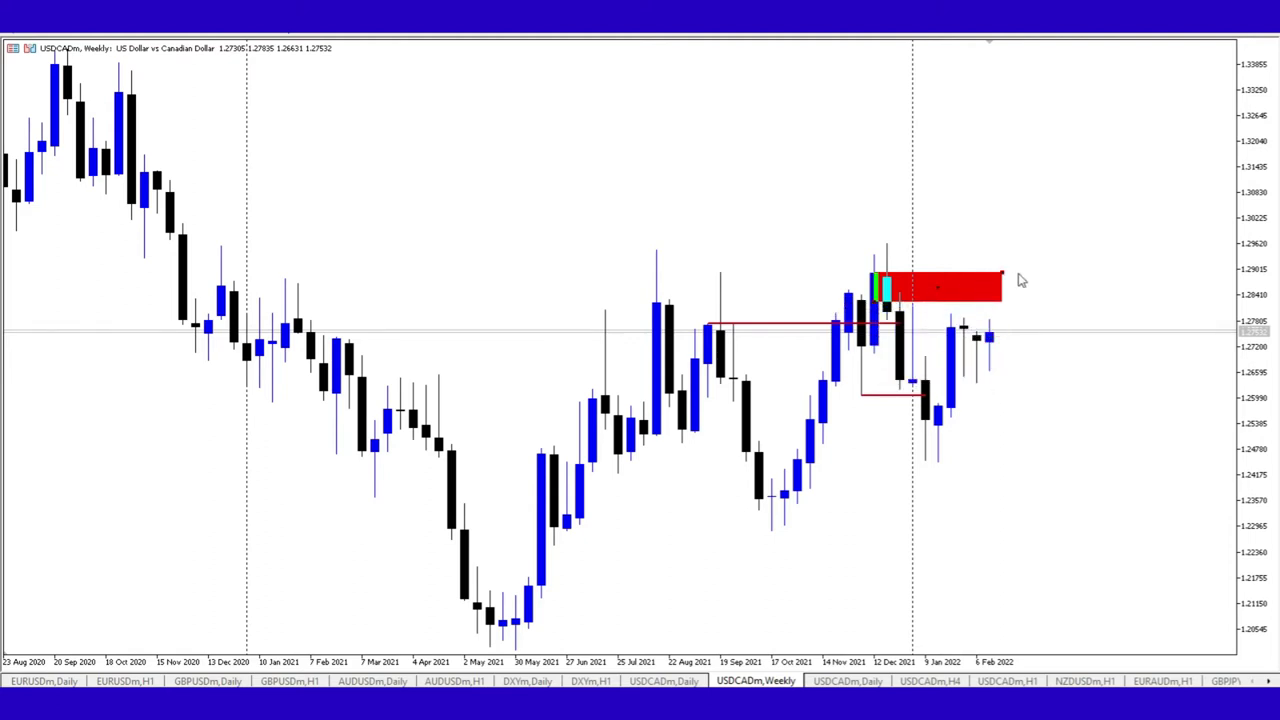
drag(1002, 272, 880, 253)
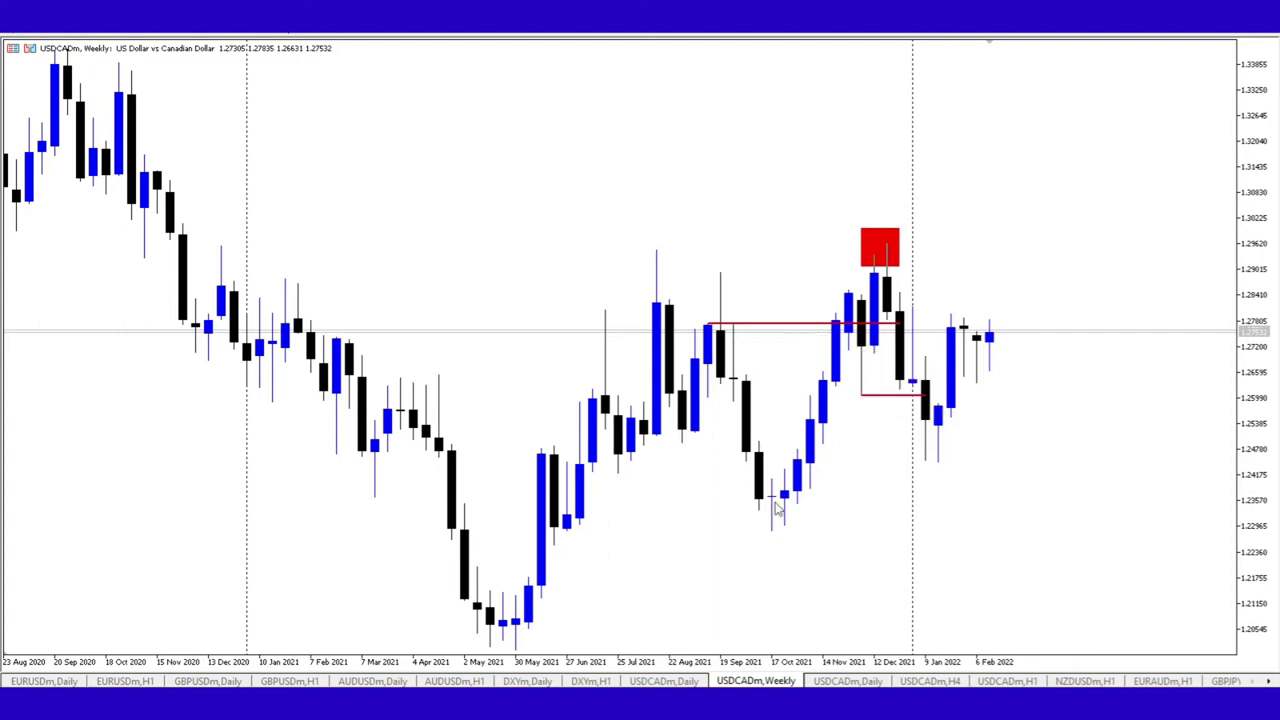
Open the USDCAD daily chart and delete the Fibonacci retracement that runs down from the December 2021 high.
click(850, 681)
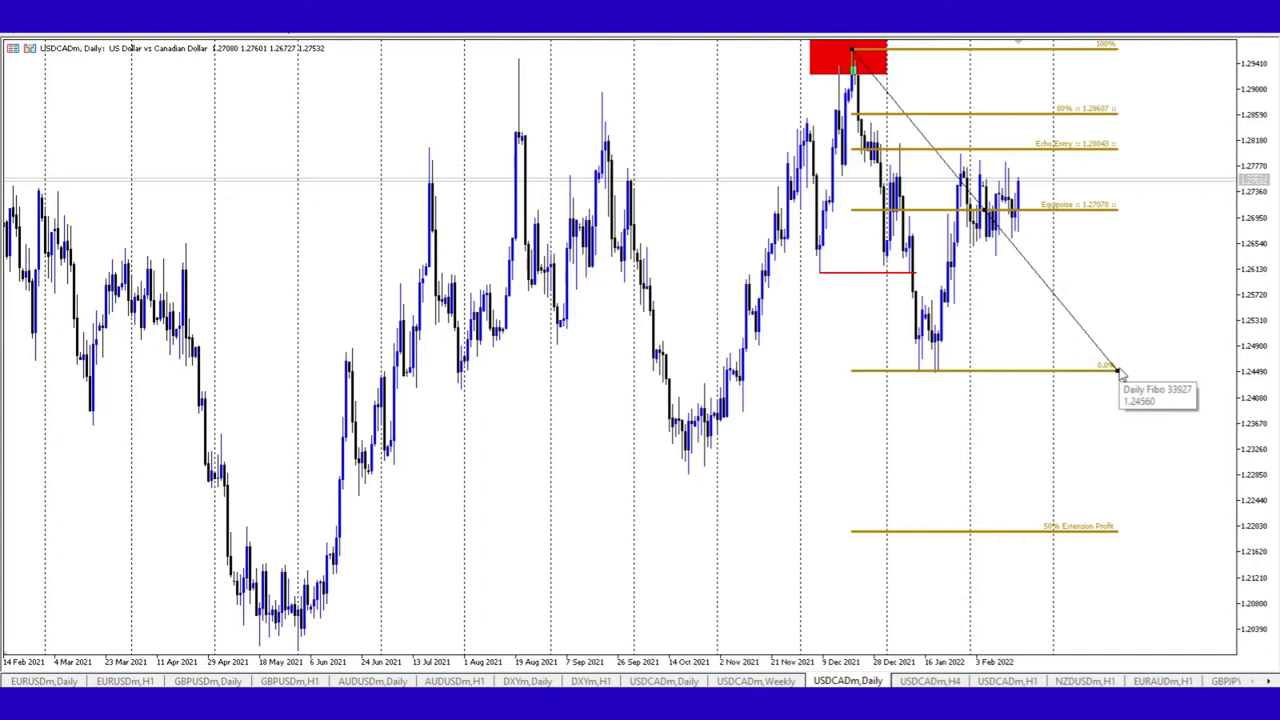
key(Delete)
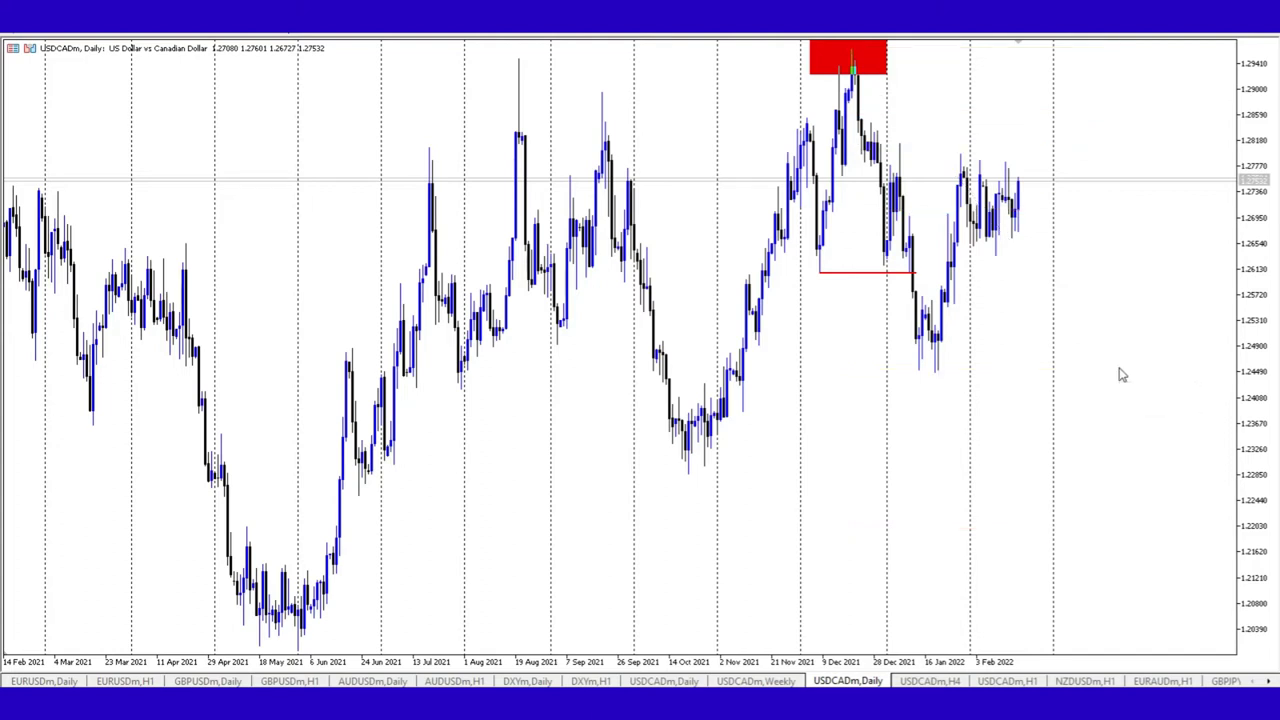
key(ctrl+z)
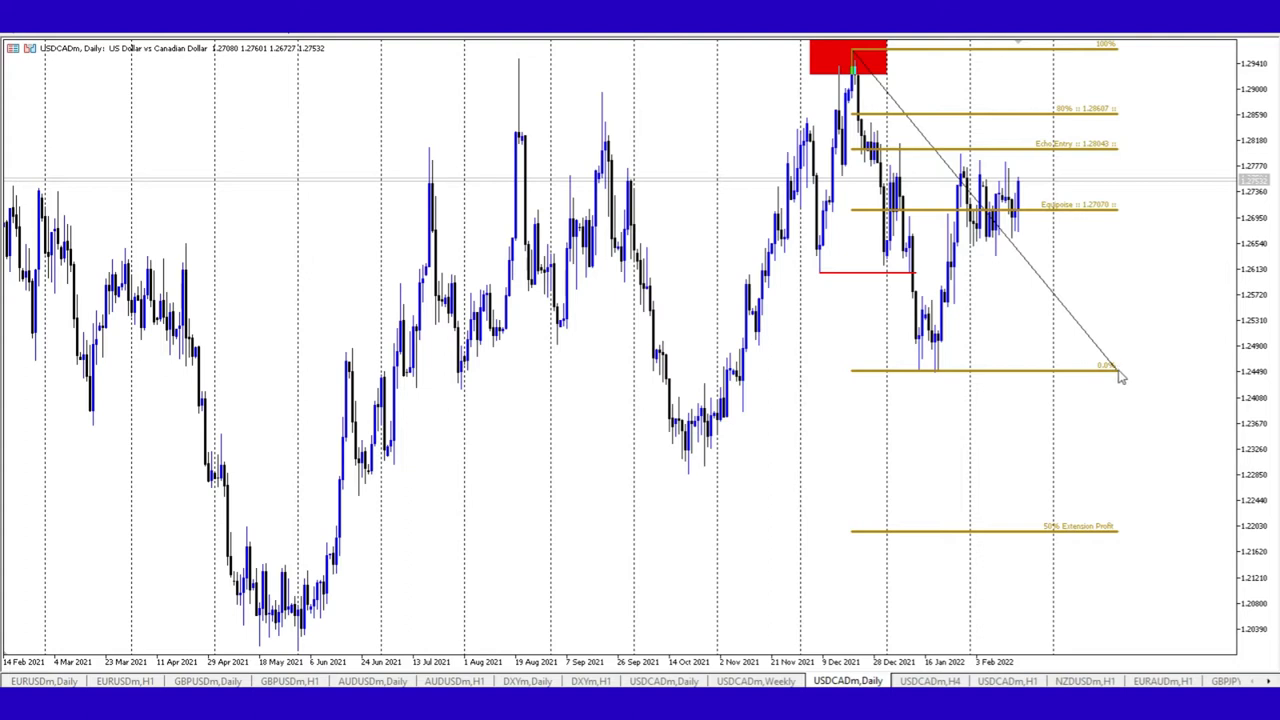
key(Delete)
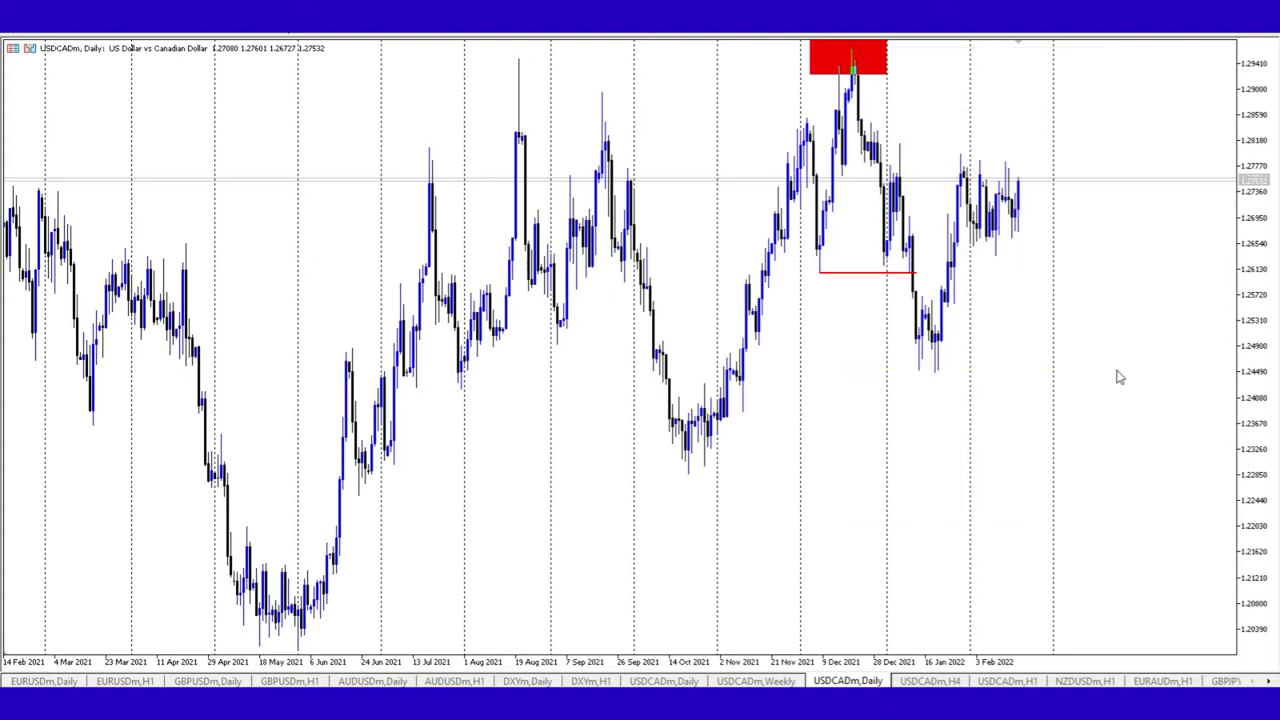
Duplicate the red swing-high rectangle and move the copy from the broken low to late December, and to the space above the January 2022 rally.
drag(1258, 300, 1255, 355)
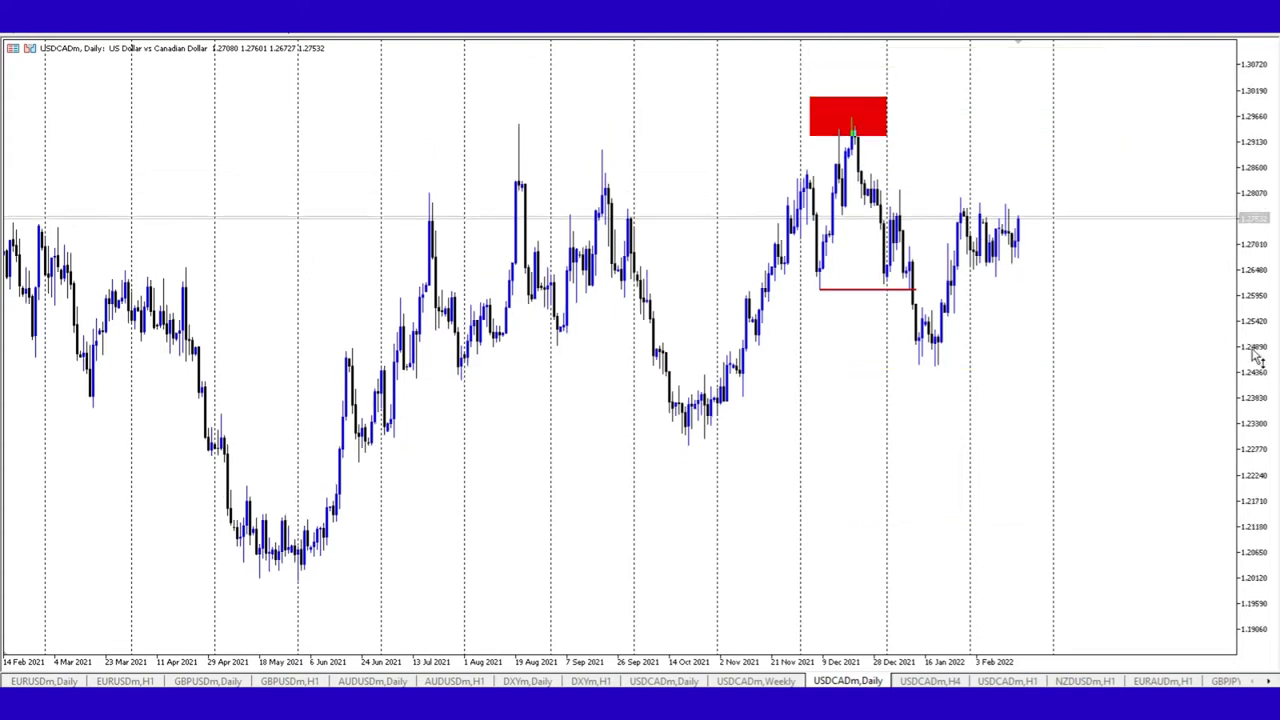
scroll(1034, 360, up, 2)
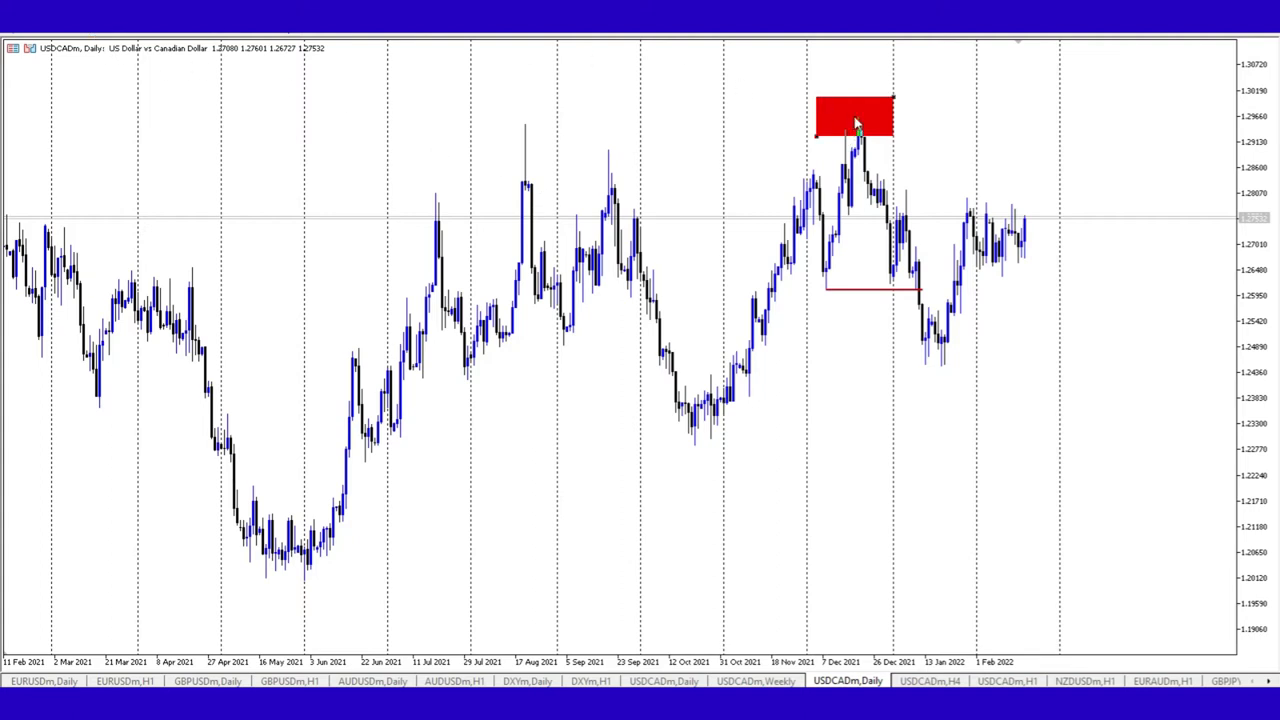
drag(856, 122, 959, 278)
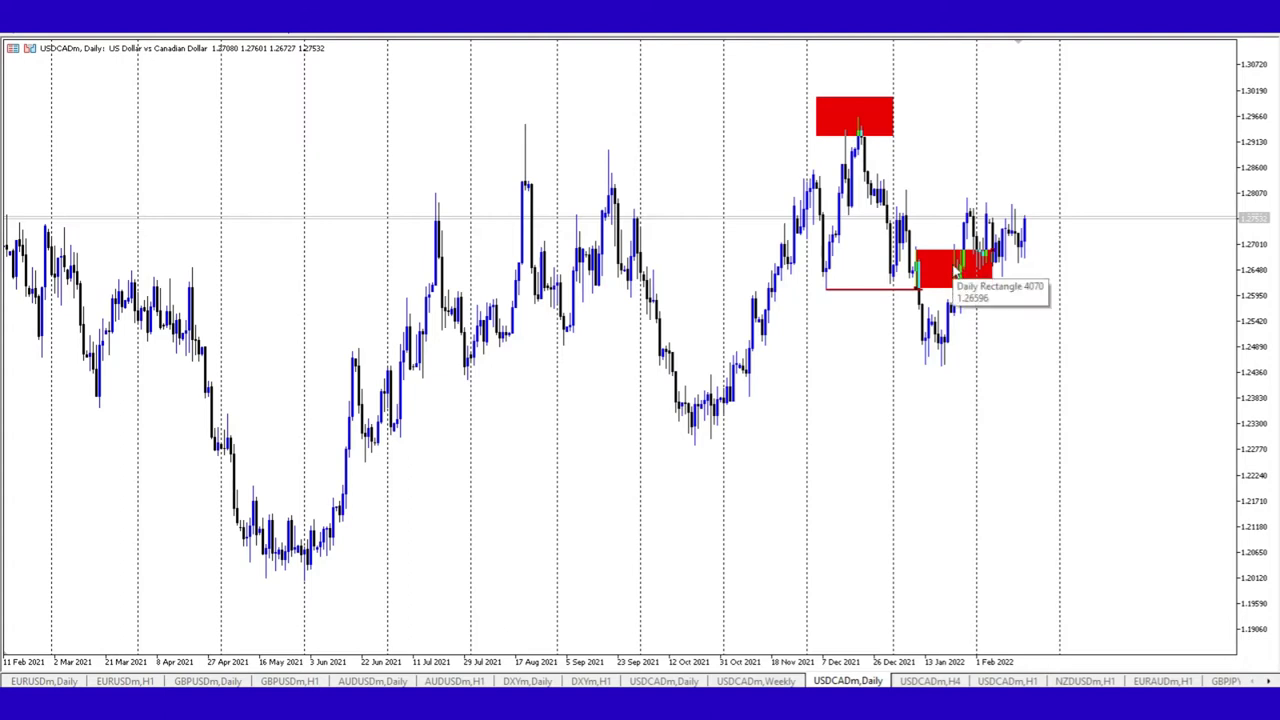
drag(958, 272, 890, 192)
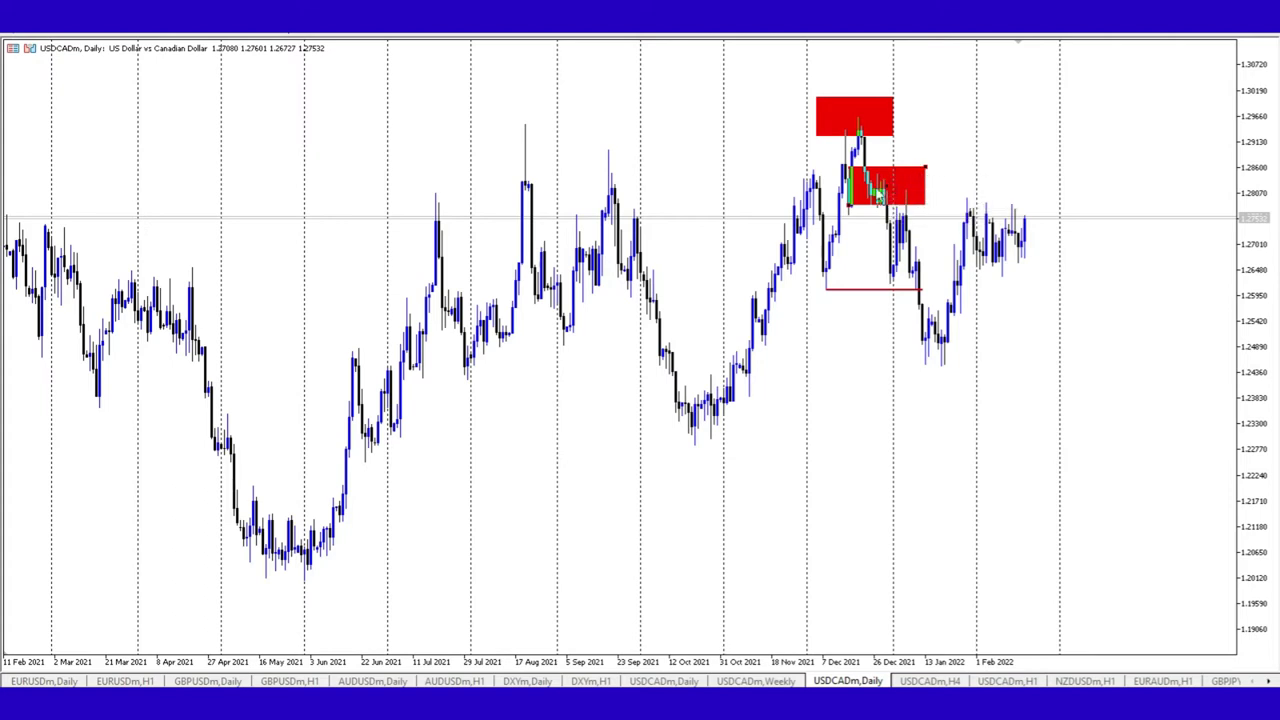
drag(885, 195, 971, 117)
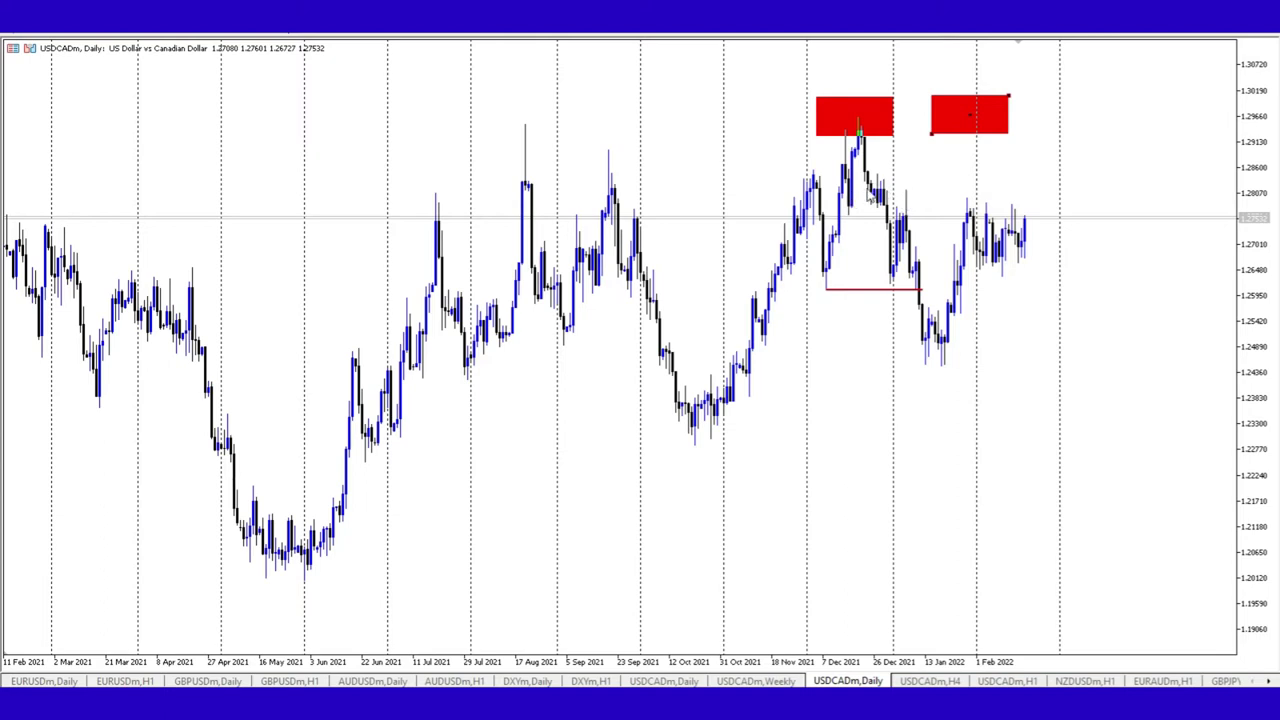
Resize the copied rectangle to about 1.276 to 1.291 from mid-December 2021 to early March 2022, and delete it.
drag(971, 119, 1034, 131)
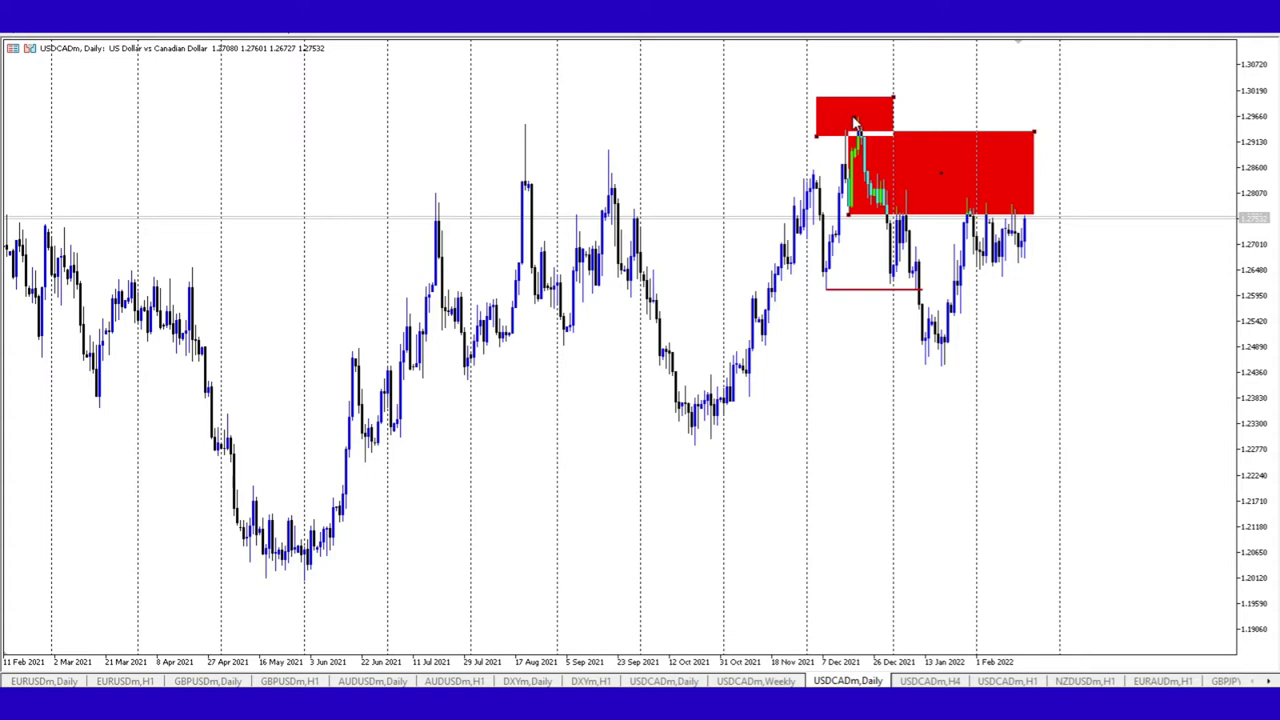
click(855, 121)
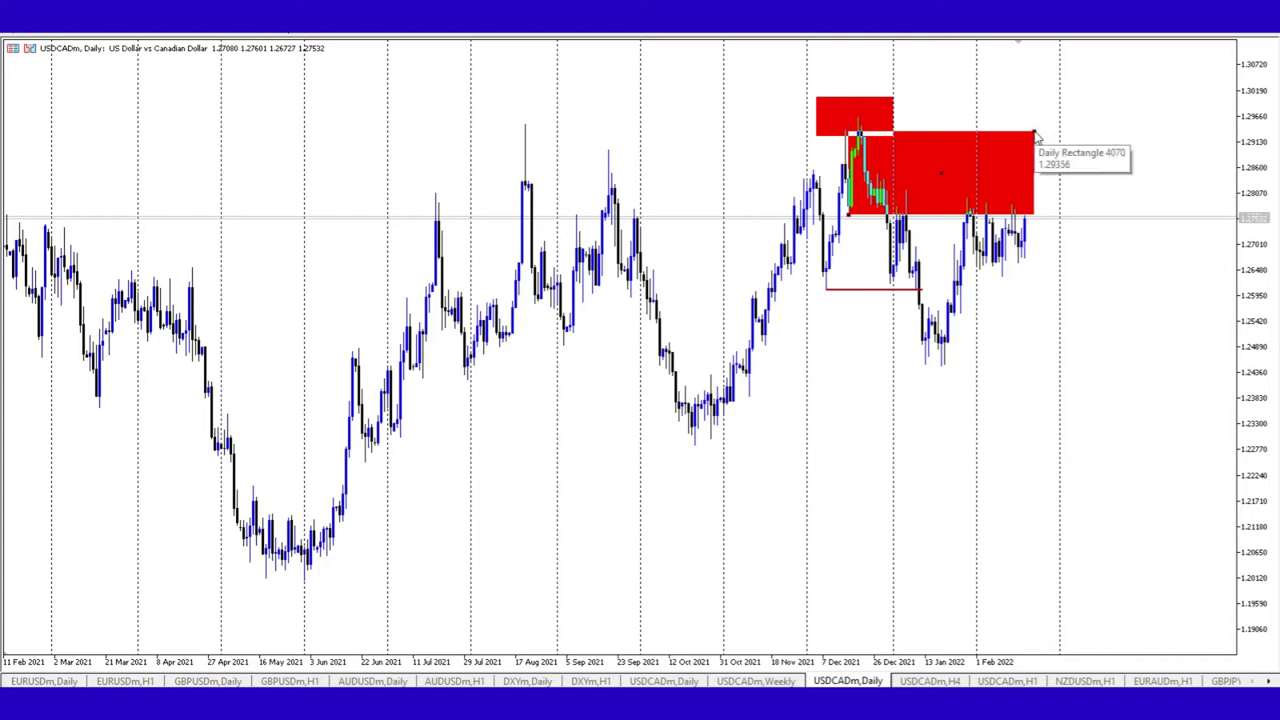
drag(1036, 130, 1074, 143)
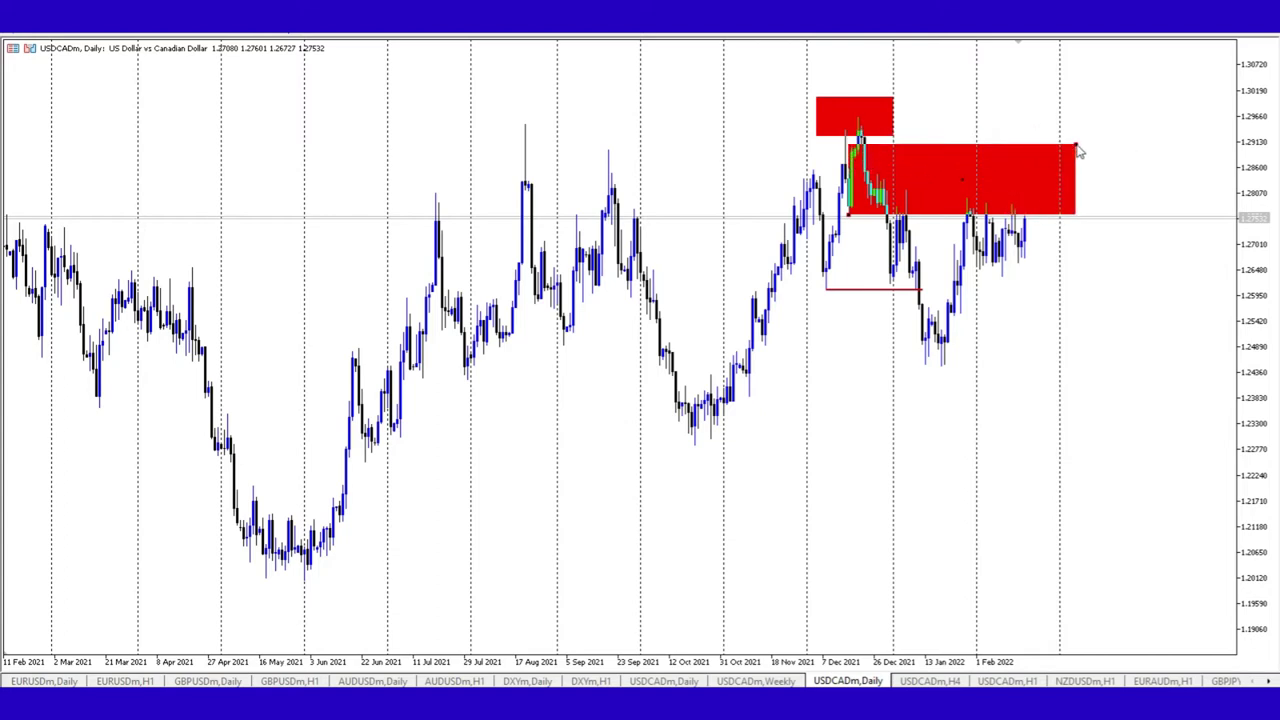
key(Delete)
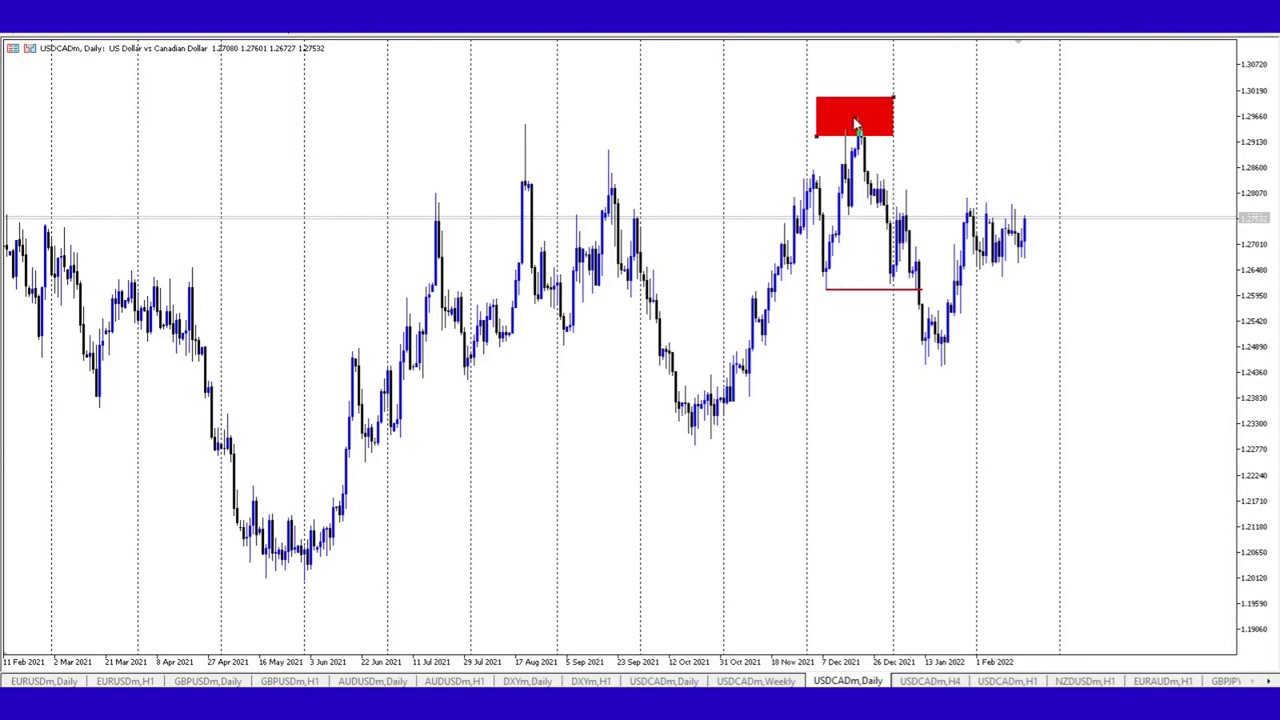
Add a copy of the red rectangle on the December 2021 drop at about 1.285 to 1.291, extended to late February 2022.
drag(856, 123, 865, 177)
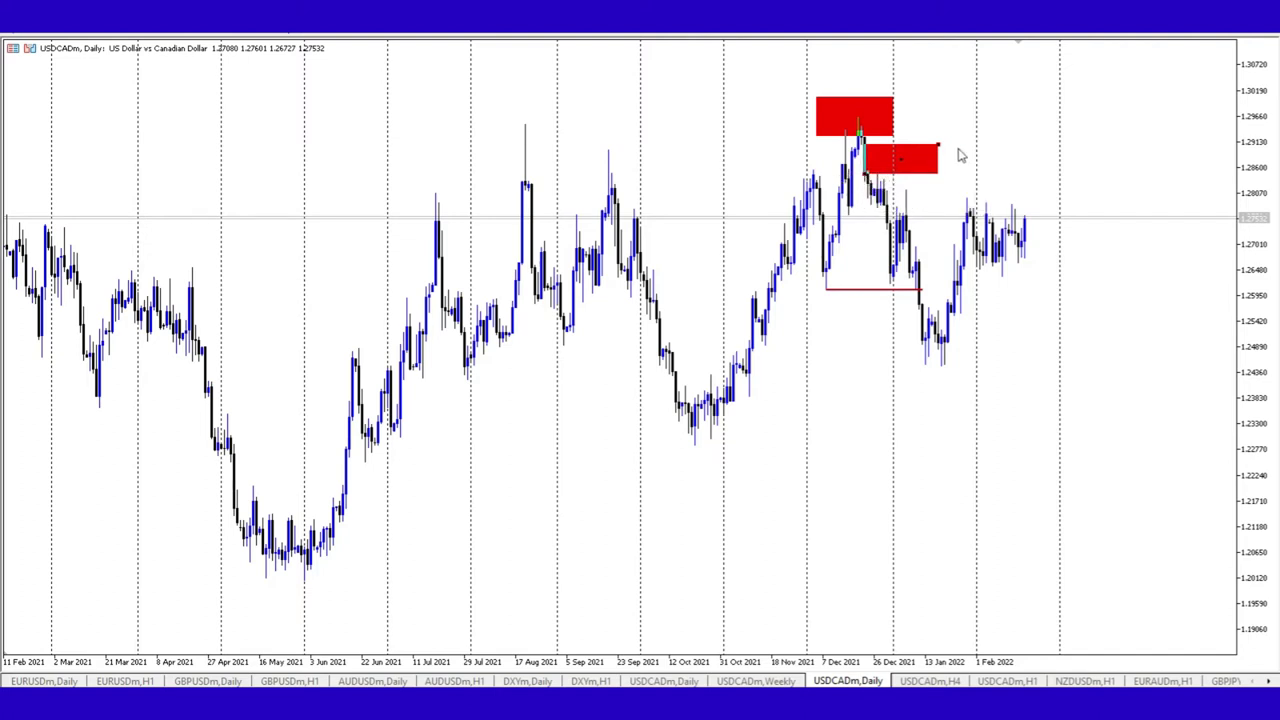
drag(939, 147, 1050, 151)
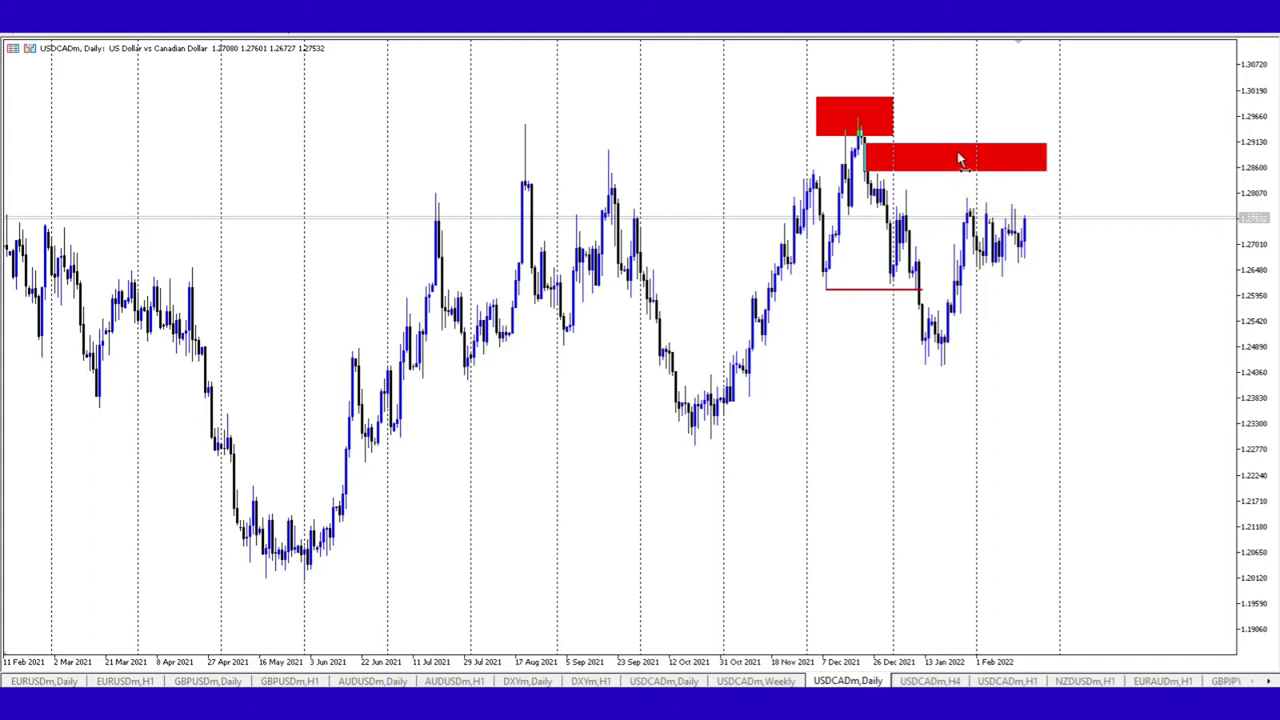
key(Delete)
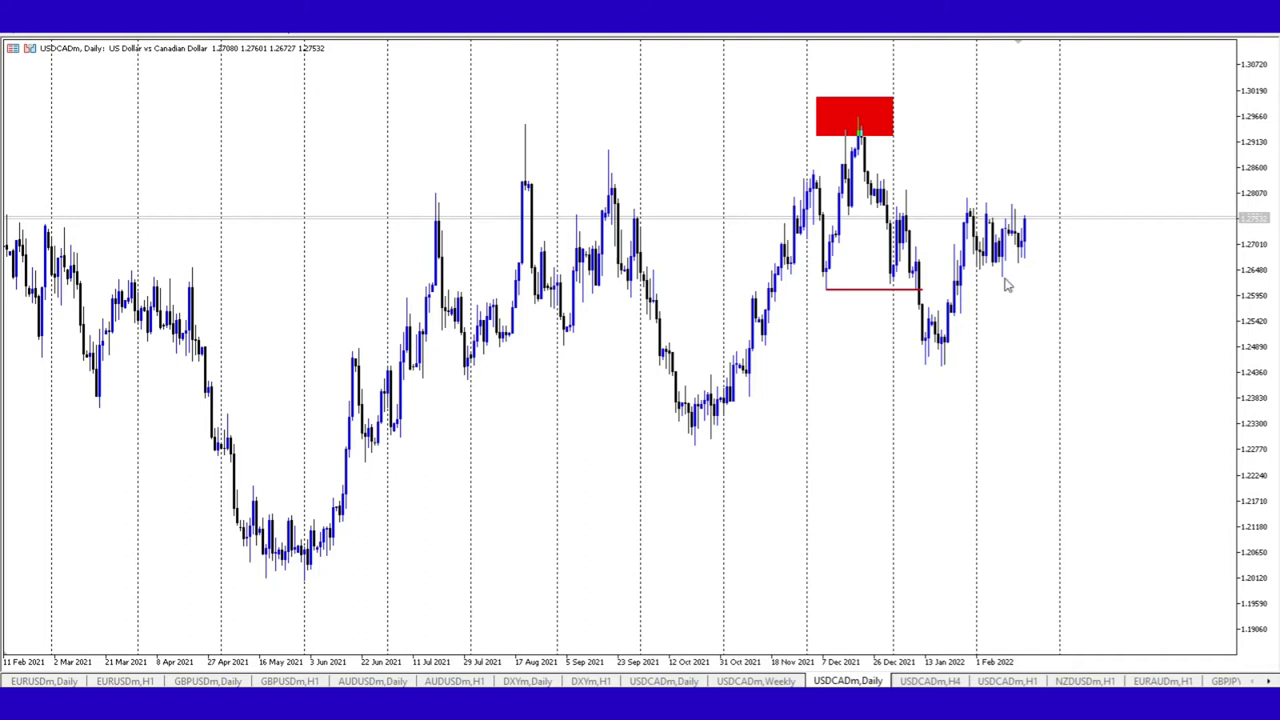
key(ctrl+z)
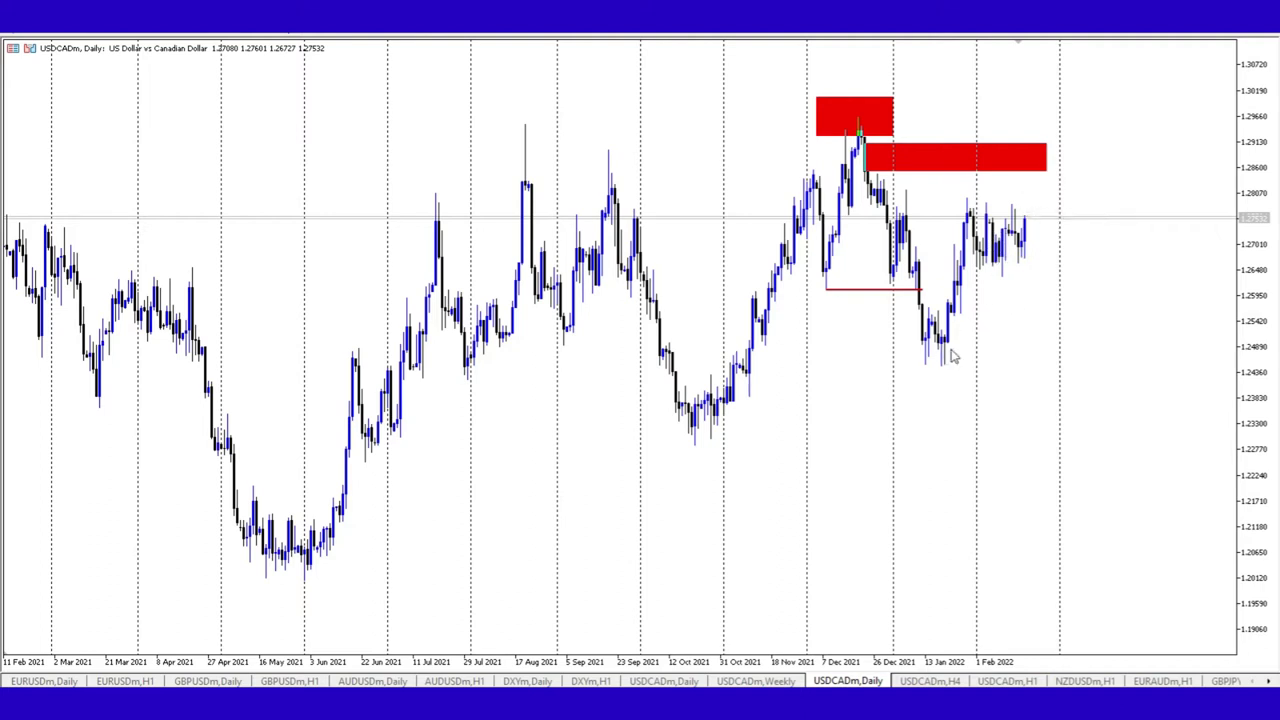
Draw a Fibonacci retracement from the December 2021 high down to the January 2022 low on the daily chart.
mouse_move(988, 265)
click(104, 25)
mouse_move(117, 48)
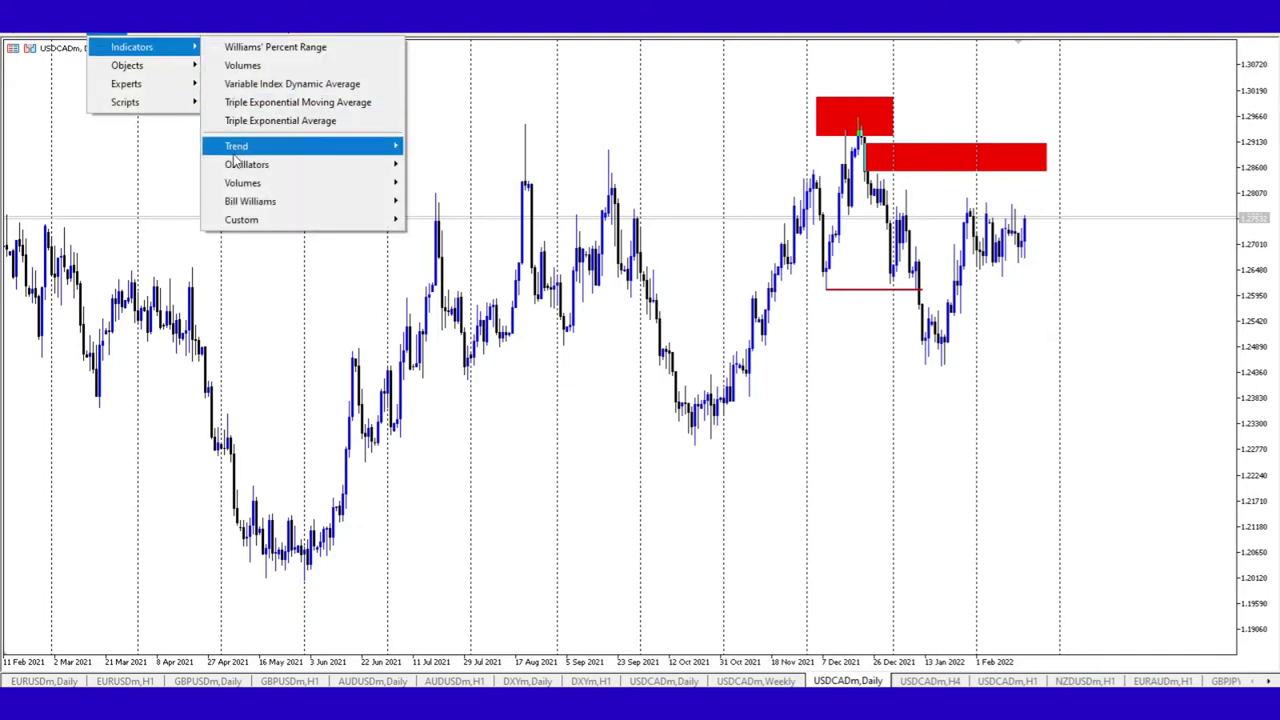
click(273, 84)
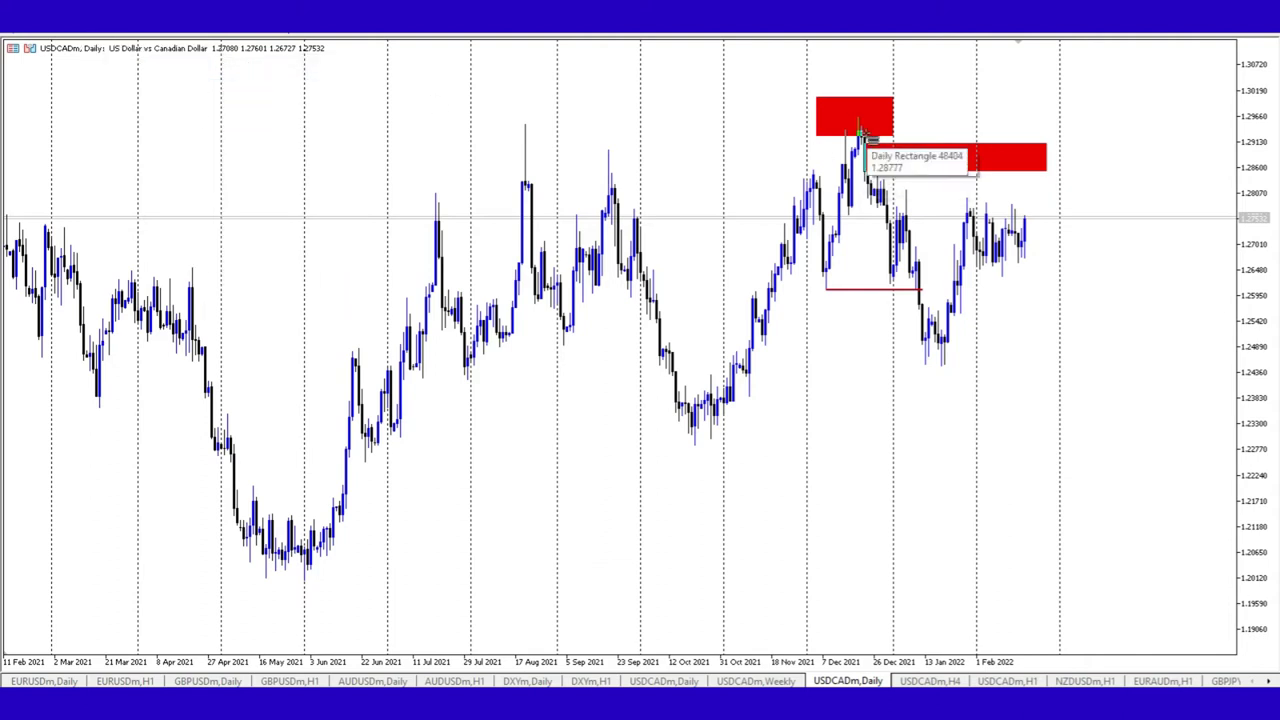
mouse_move(858, 118)
mouse_down()
mouse_move(860, 165)
mouse_move(983, 337)
mouse_move(1066, 369)
mouse_up()
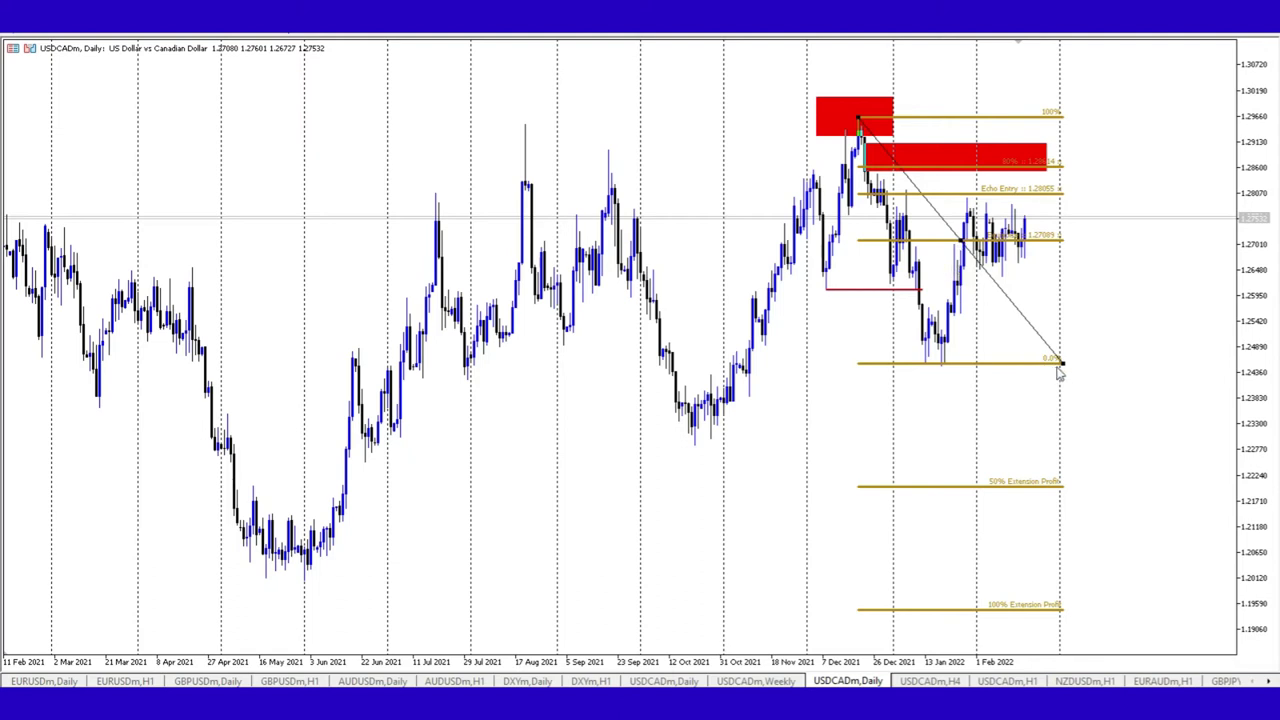
drag(1065, 368, 1063, 374)
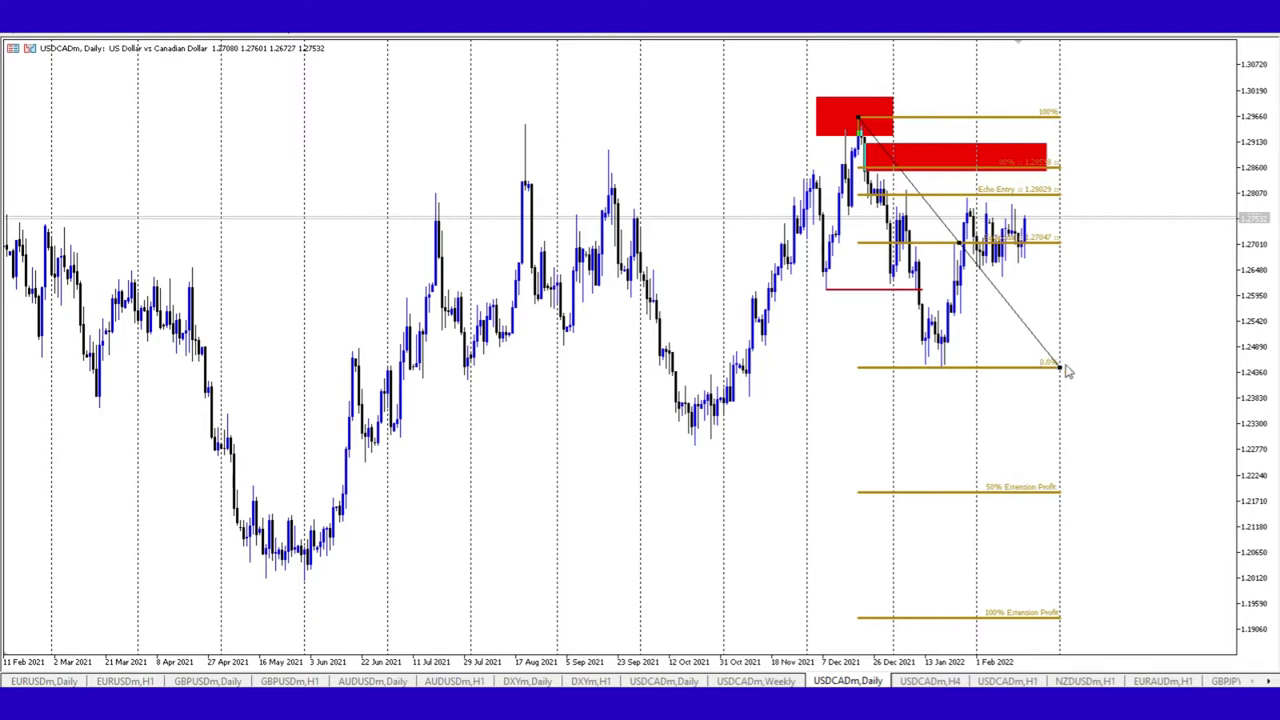
drag(1062, 373, 1063, 375)
Delete the Fibonacci retracement and the extended red rectangle below the swing-high zone.
key(Delete)
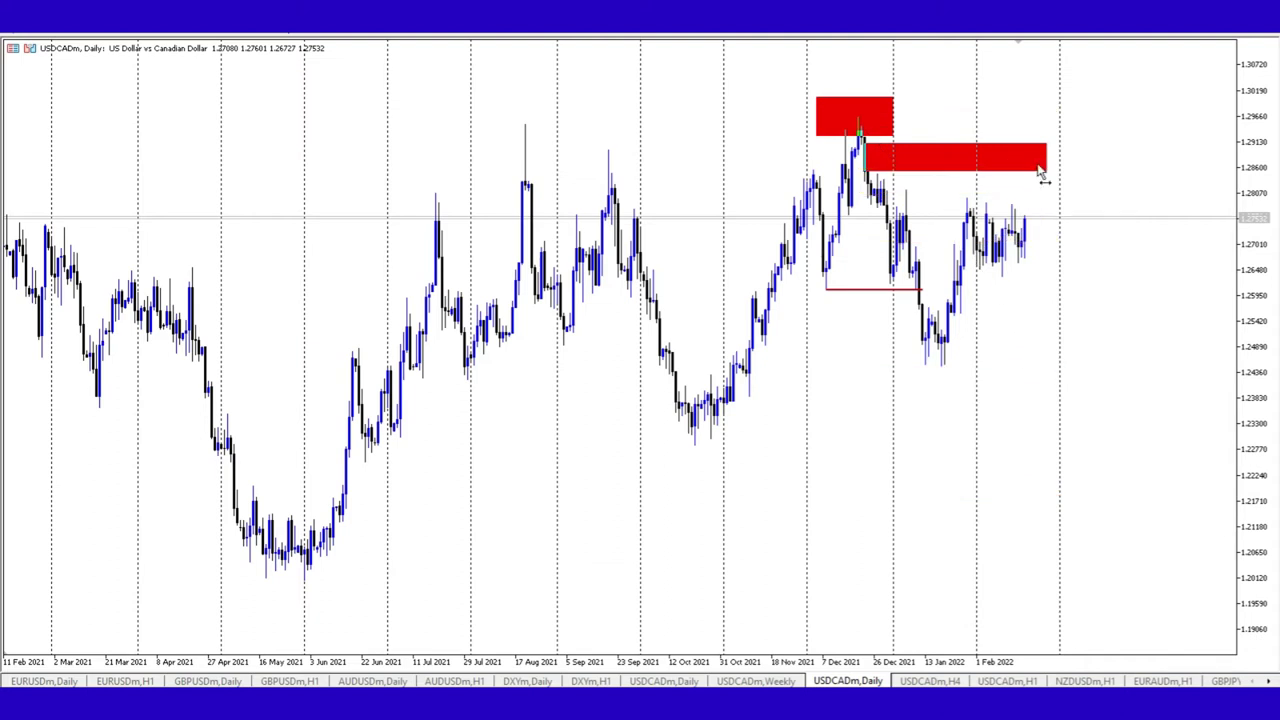
key(Delete)
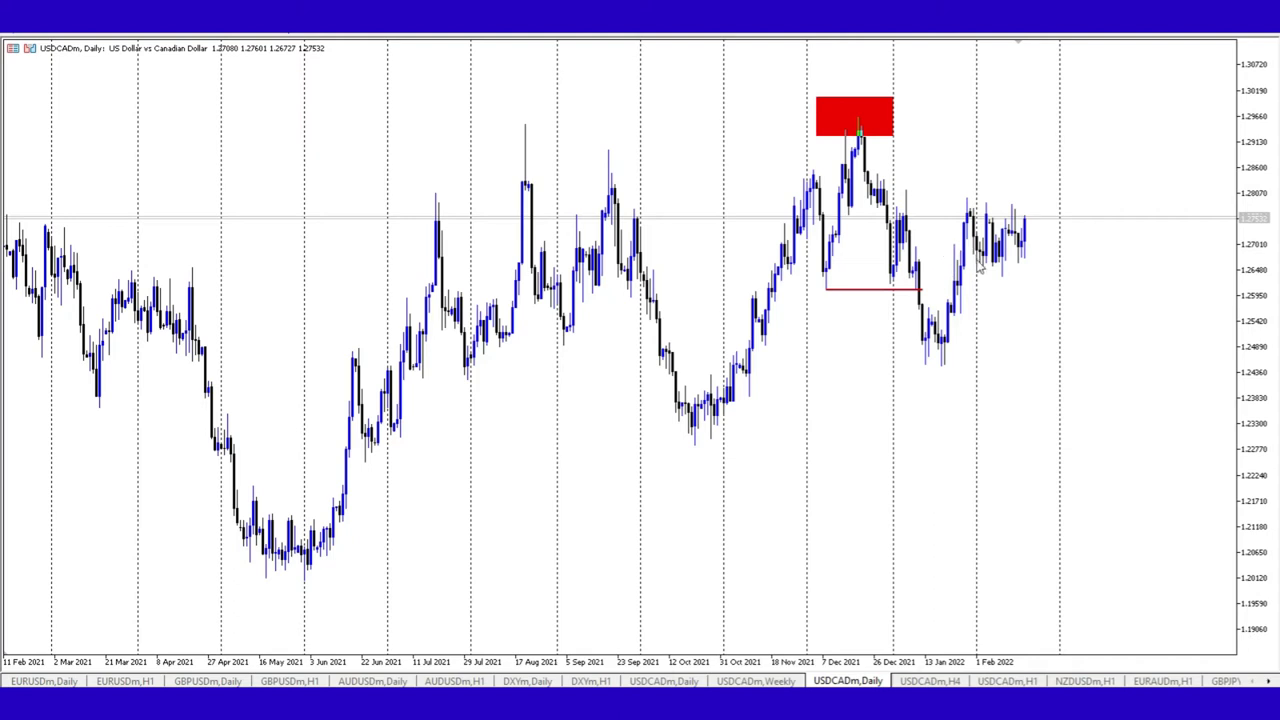
Draw a trendline at about 1.269 from about 5 to 25 January 2022 on the daily chart, and delete it.
mouse_move(868, 298)
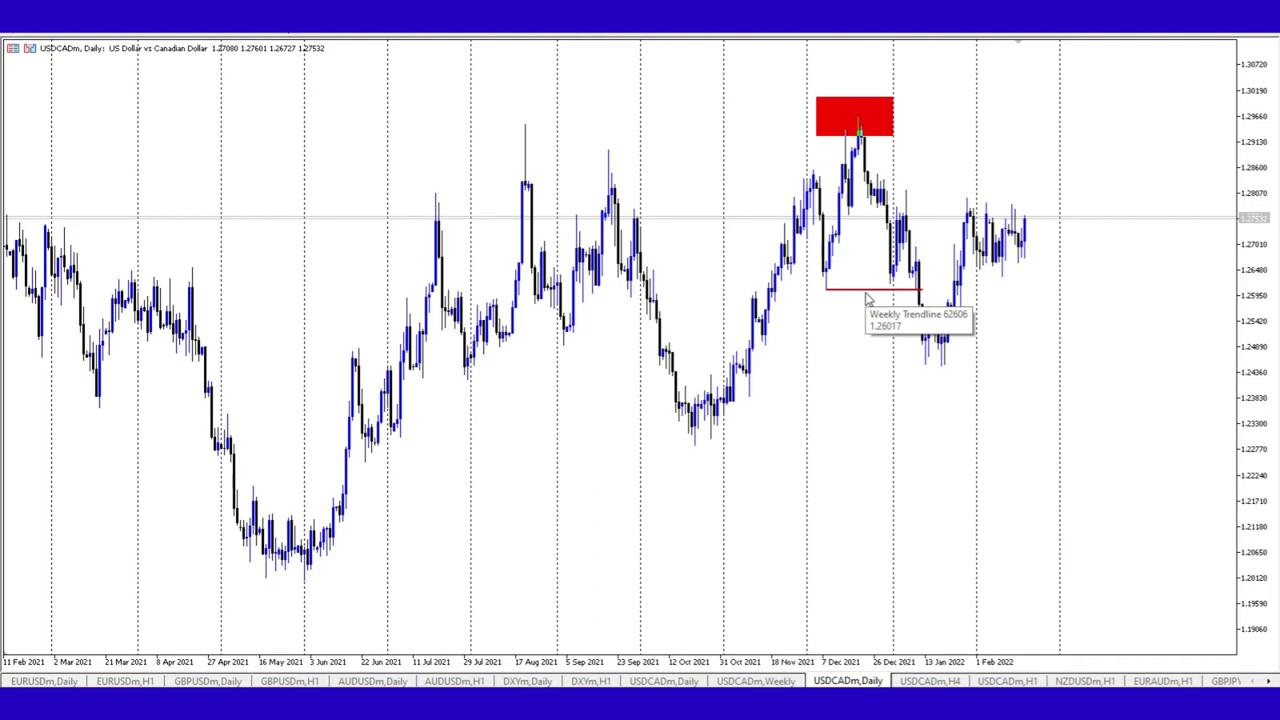
key(plus)
key(plus)
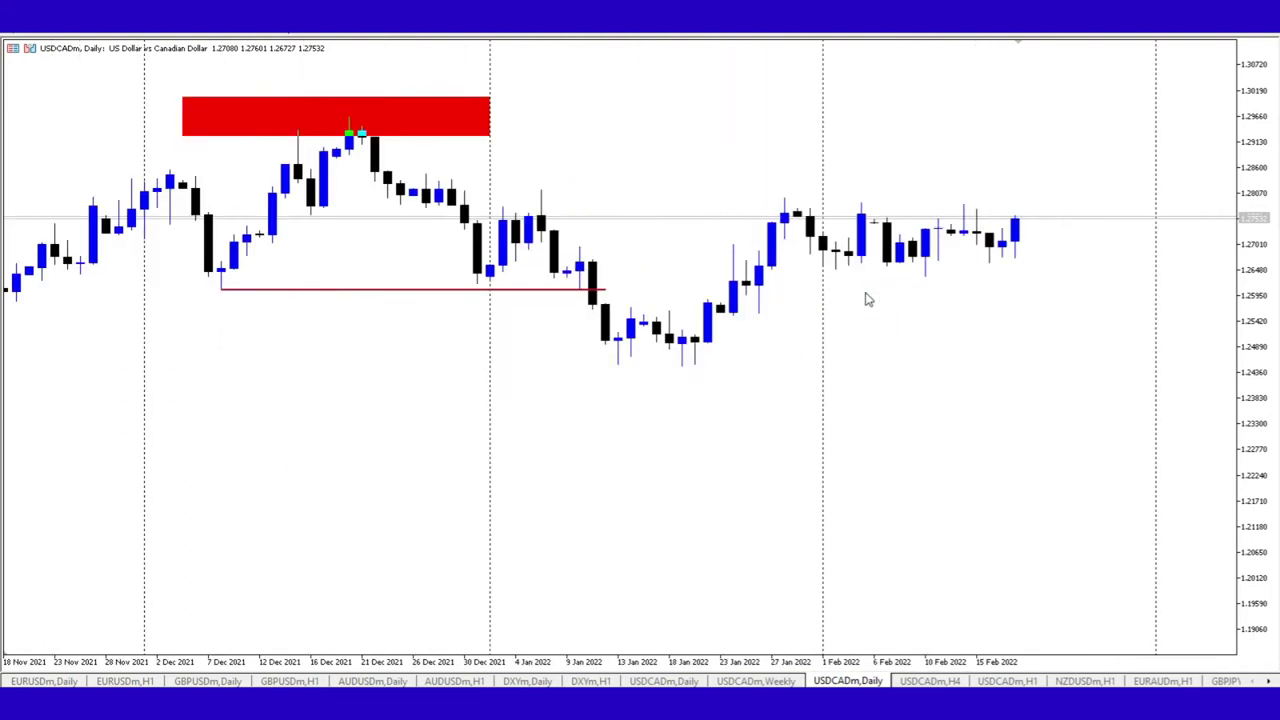
key(minus)
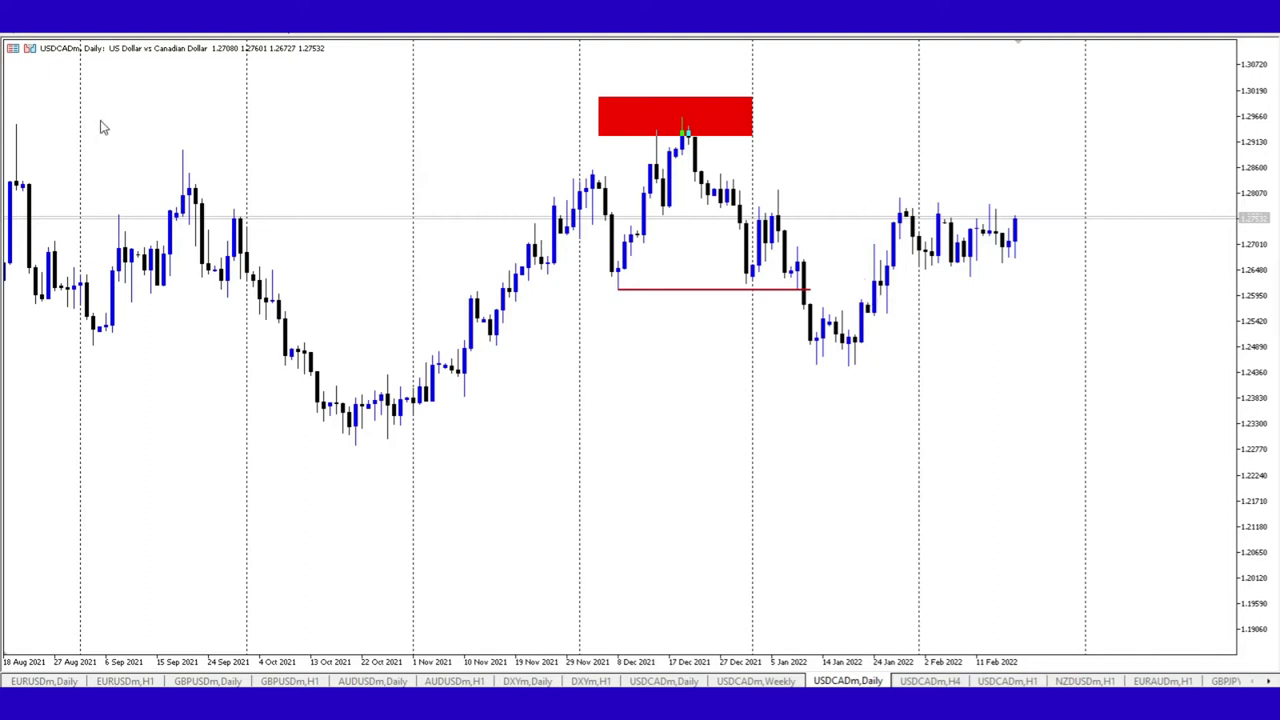
click(118, 38)
mouse_move(130, 65)
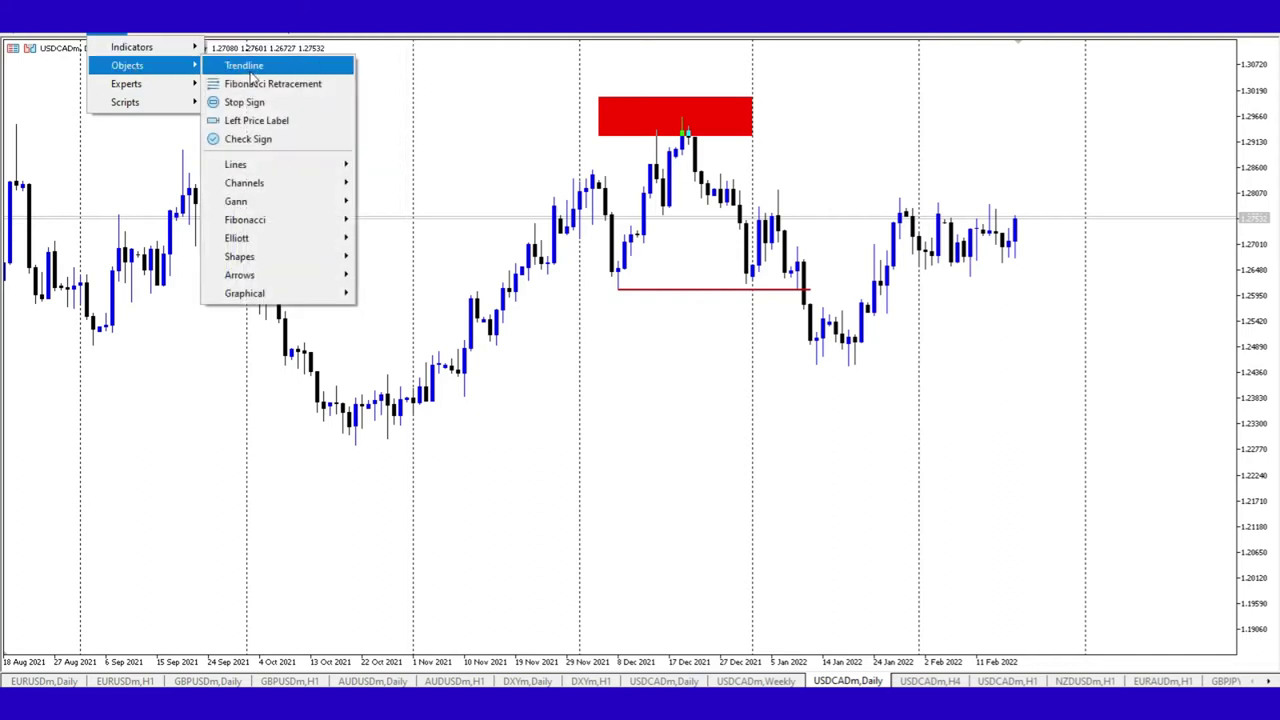
click(252, 66)
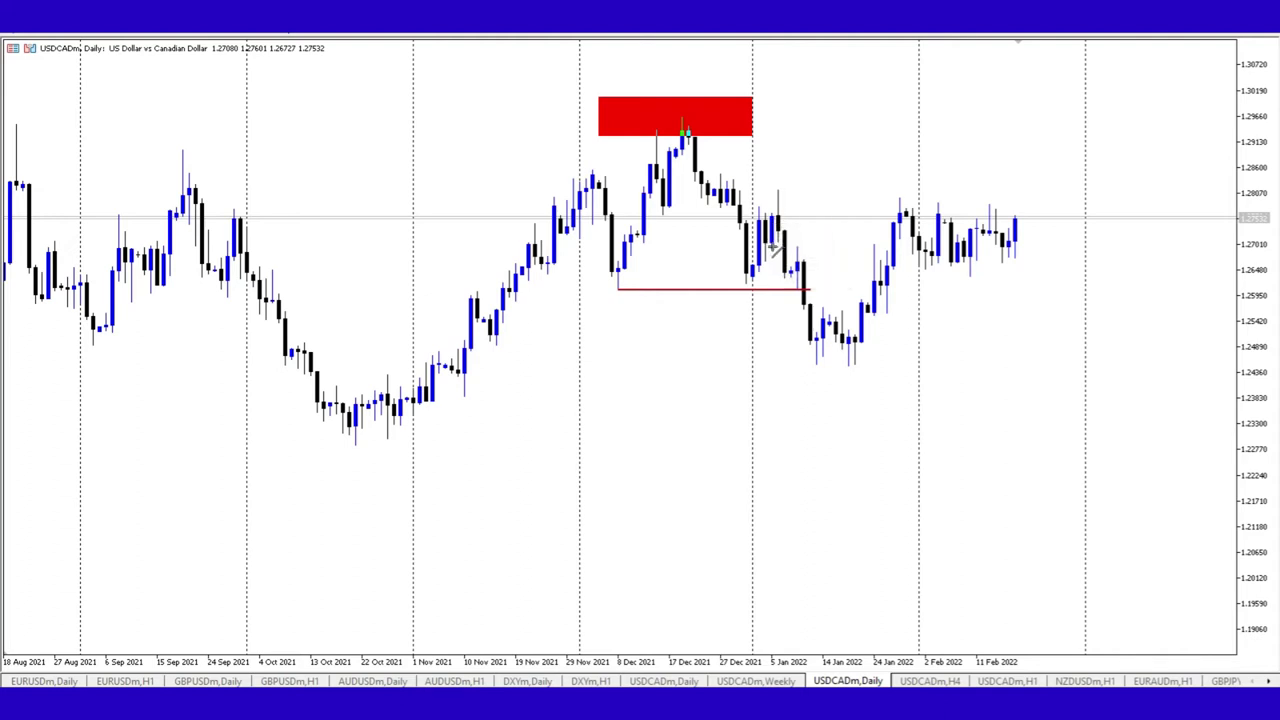
drag(771, 248, 882, 250)
click(880, 254)
middle_click(858, 252)
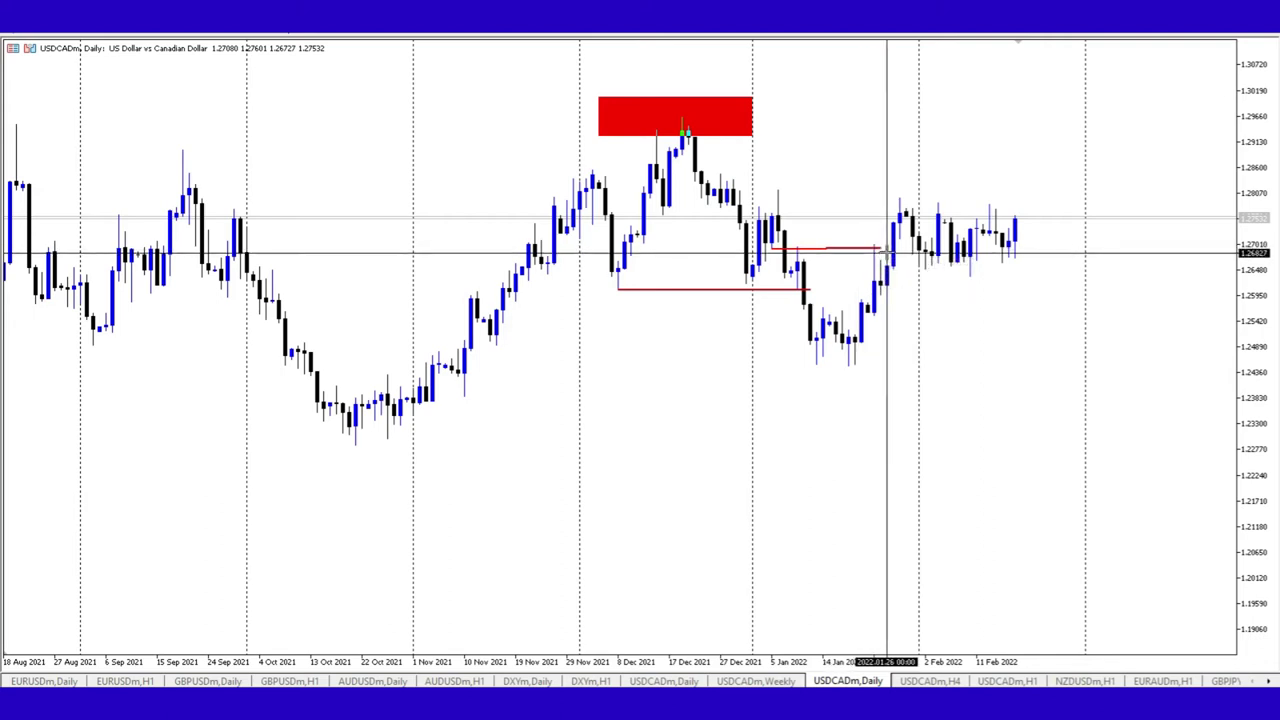
drag(882, 246, 895, 317)
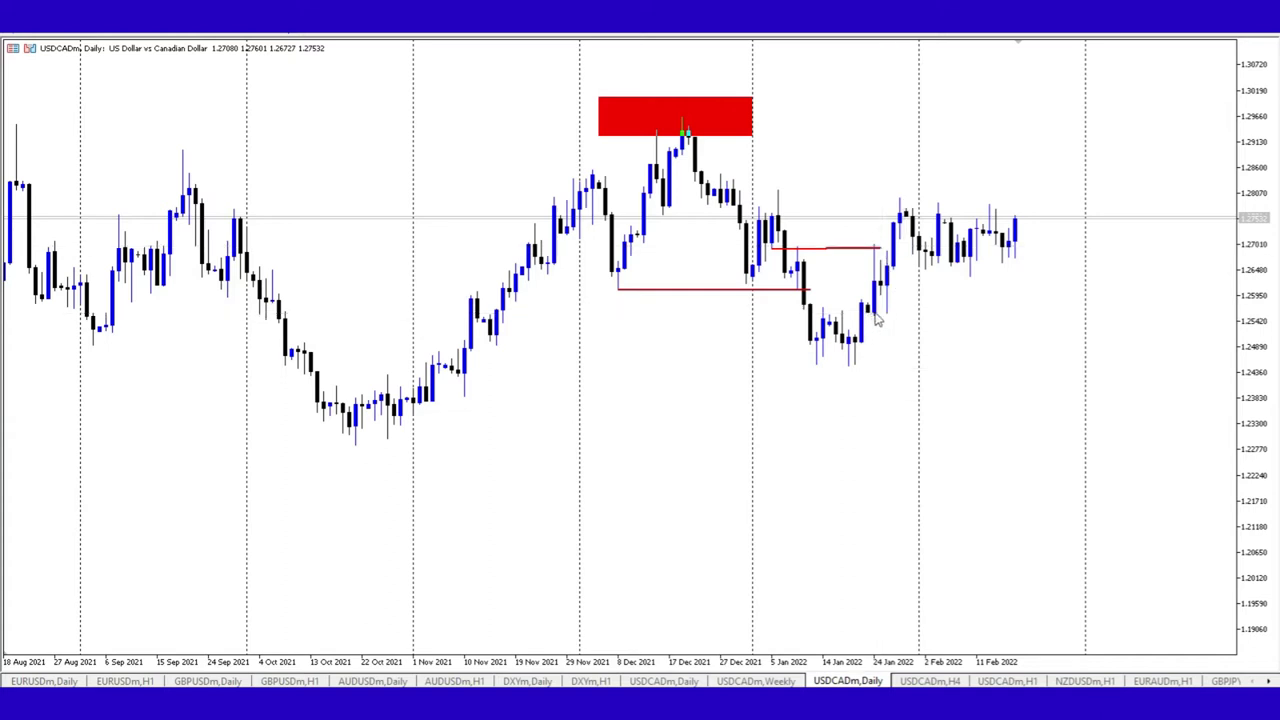
double_click(879, 248)
key(Delete)
Examine the January and February 2022 daily swings with the crosshair and compare them with the USDCAD weekly chart.
middle_click(812, 282)
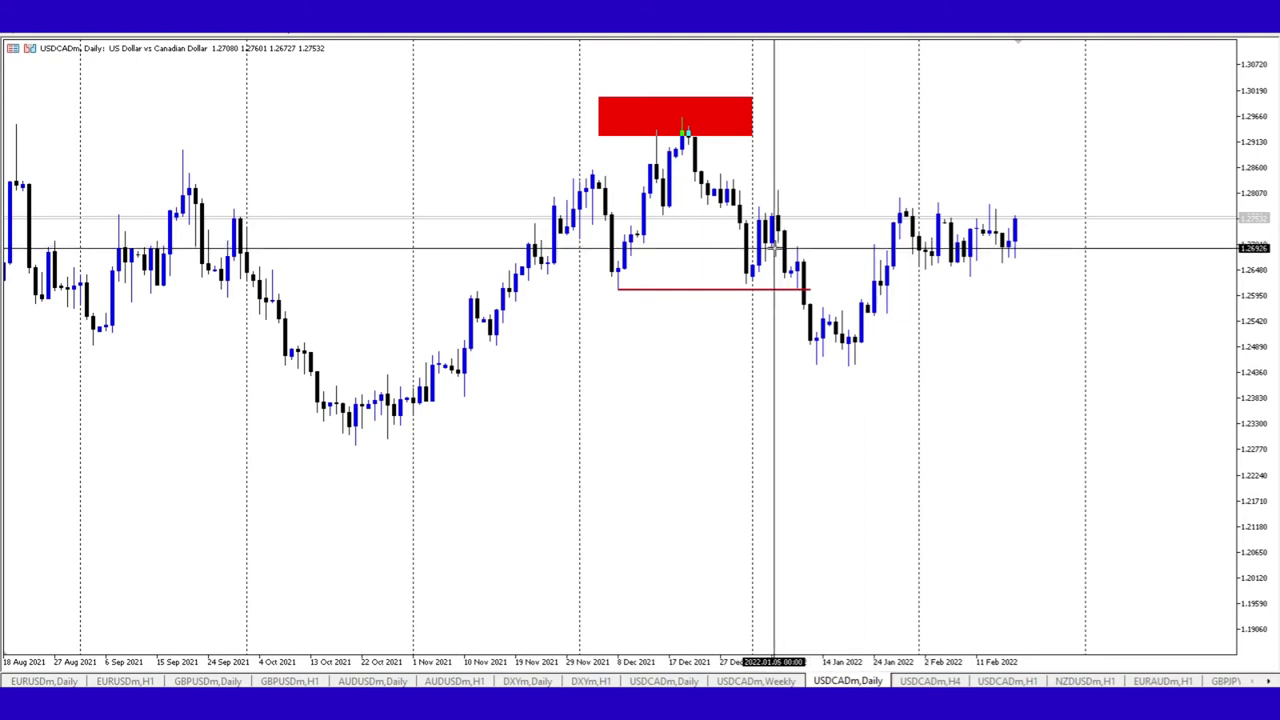
key(Escape)
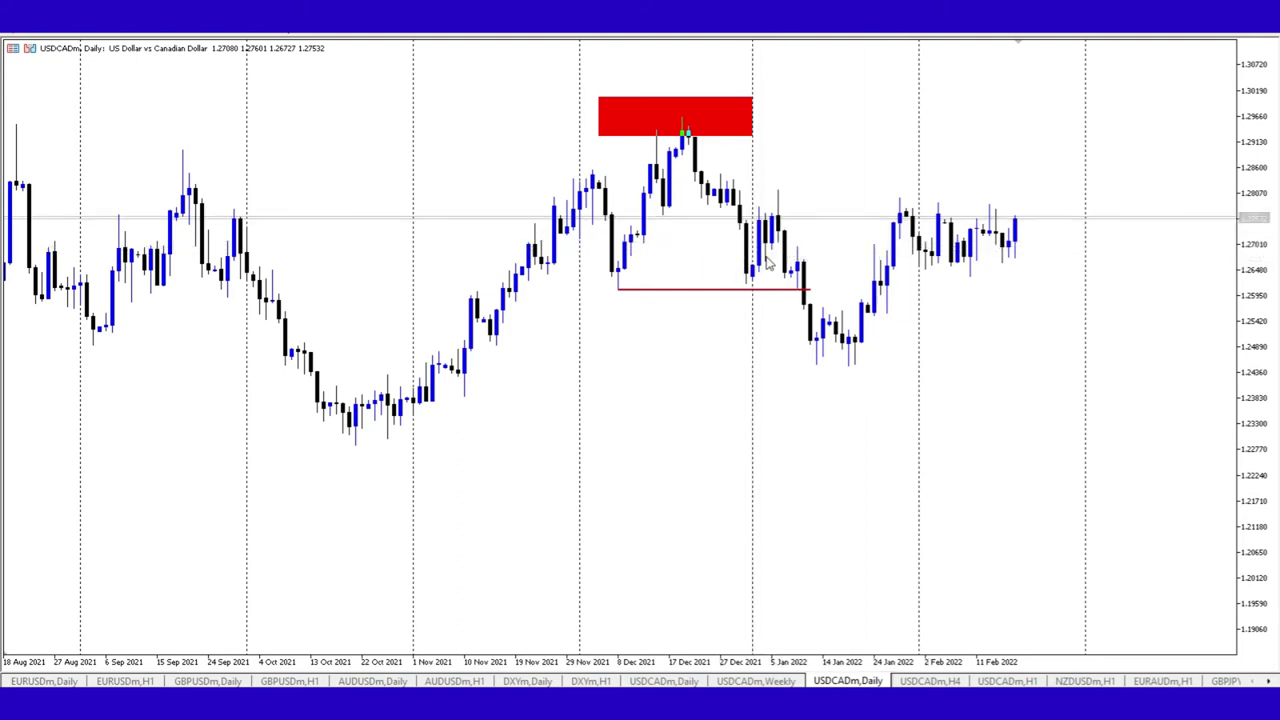
middle_click(760, 250)
middle_click(822, 278)
middle_click(862, 217)
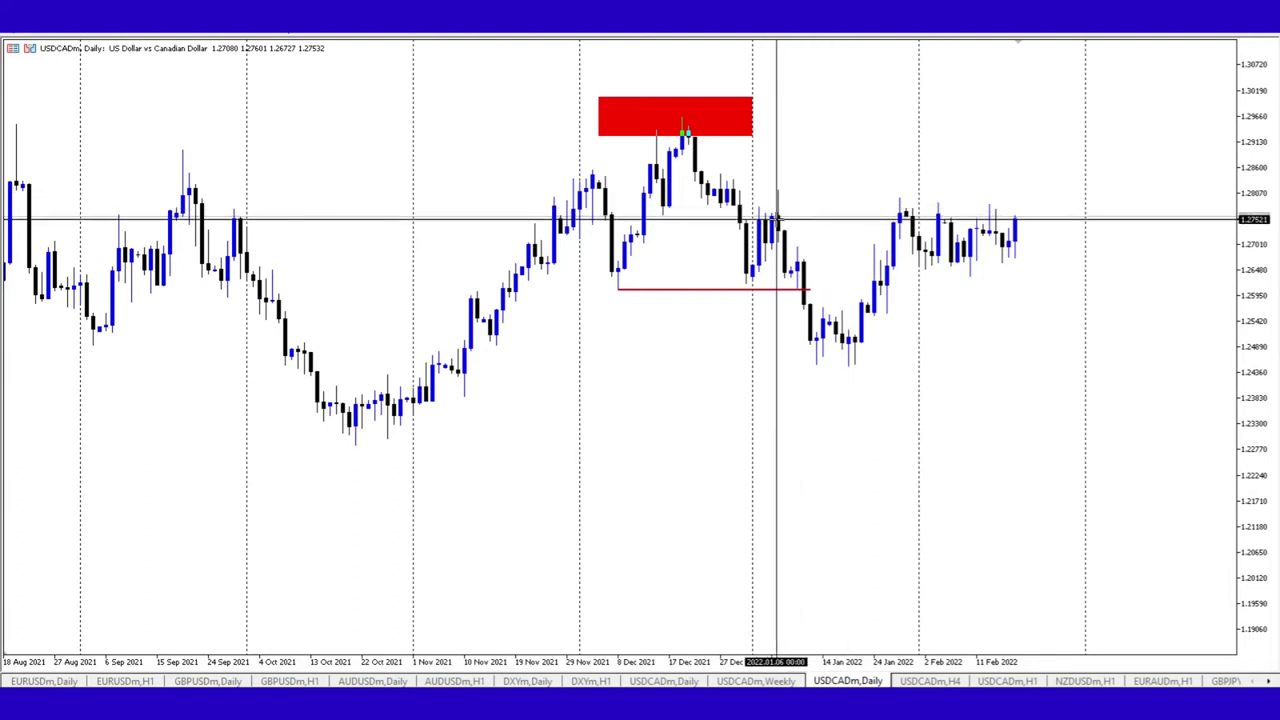
mouse_move(943, 218)
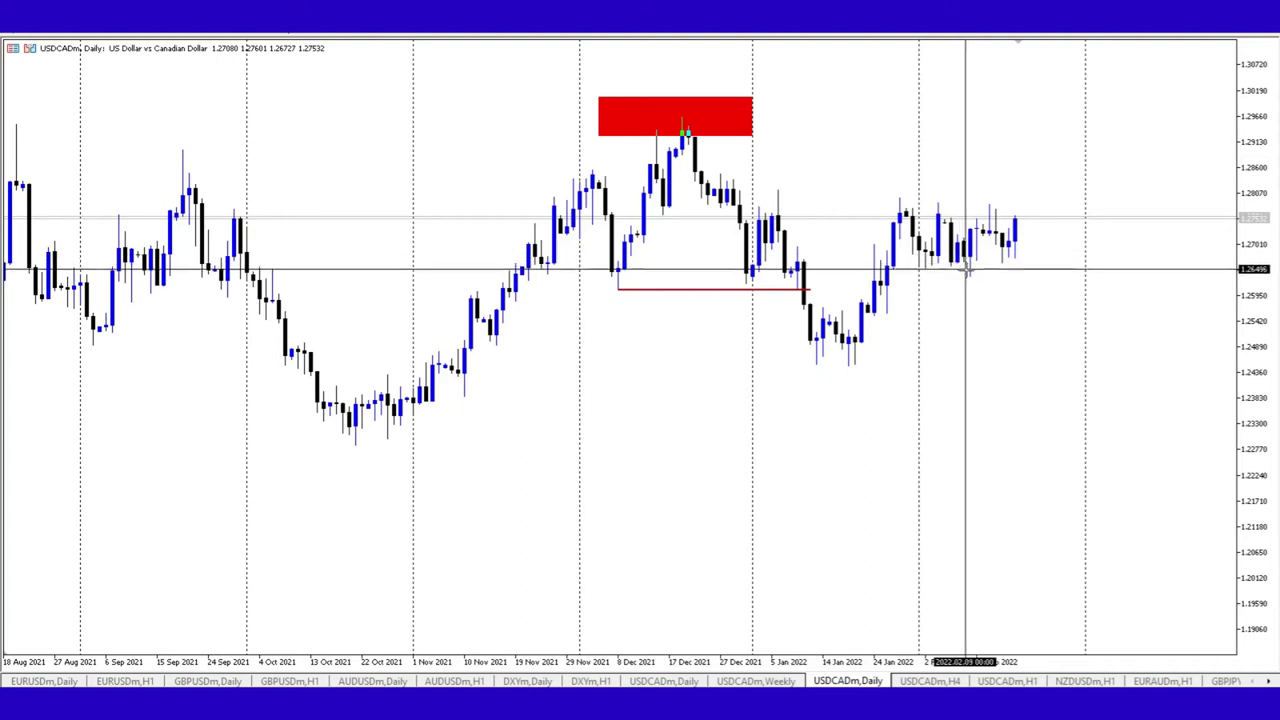
middle_click(980, 281)
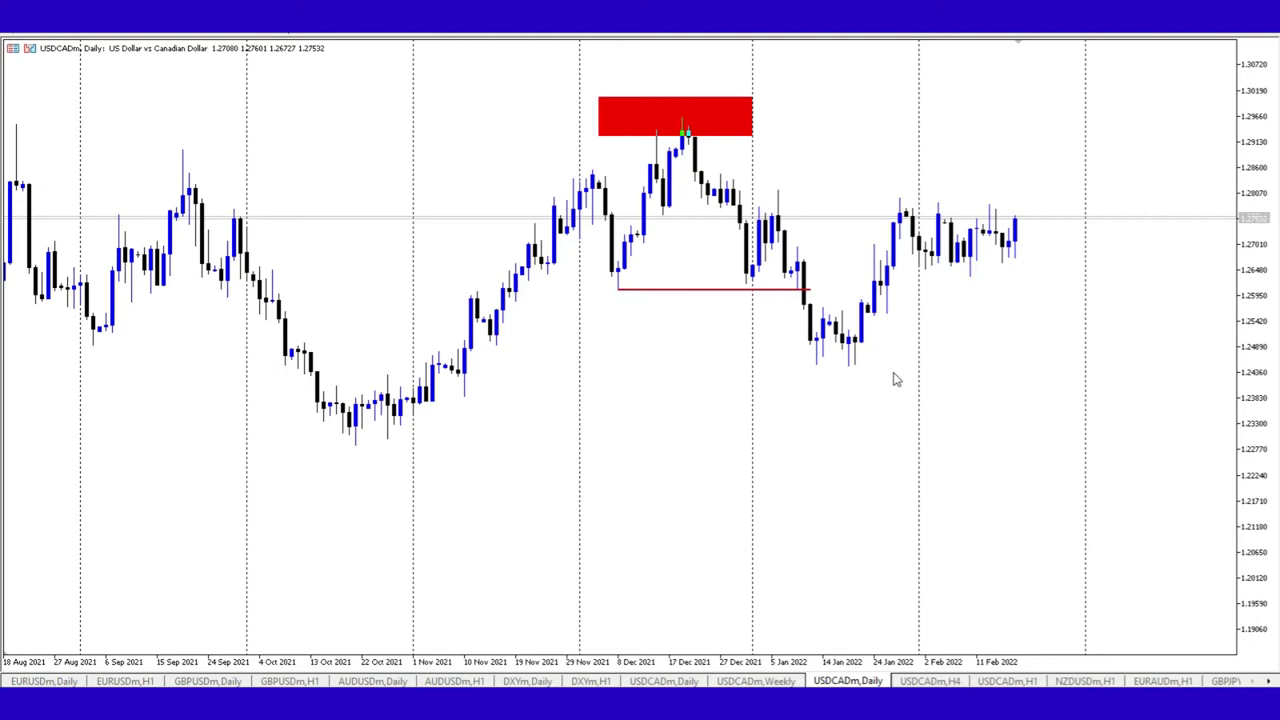
click(752, 681)
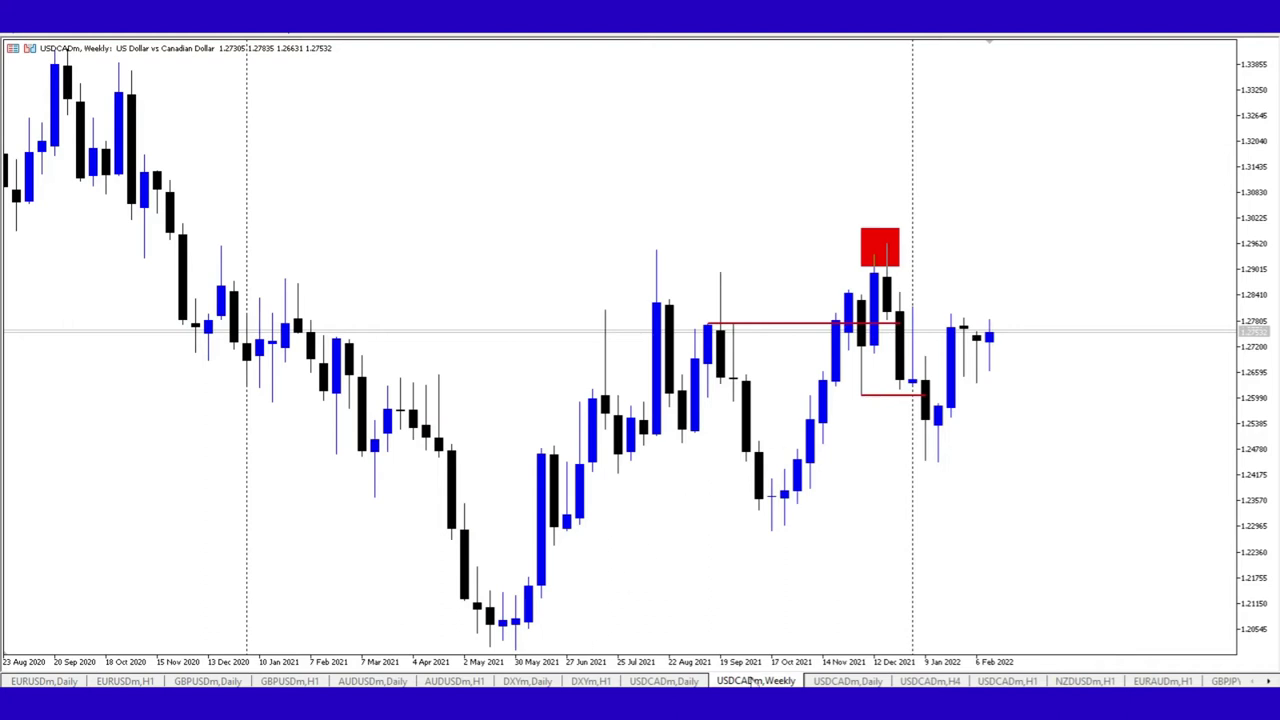
click(840, 681)
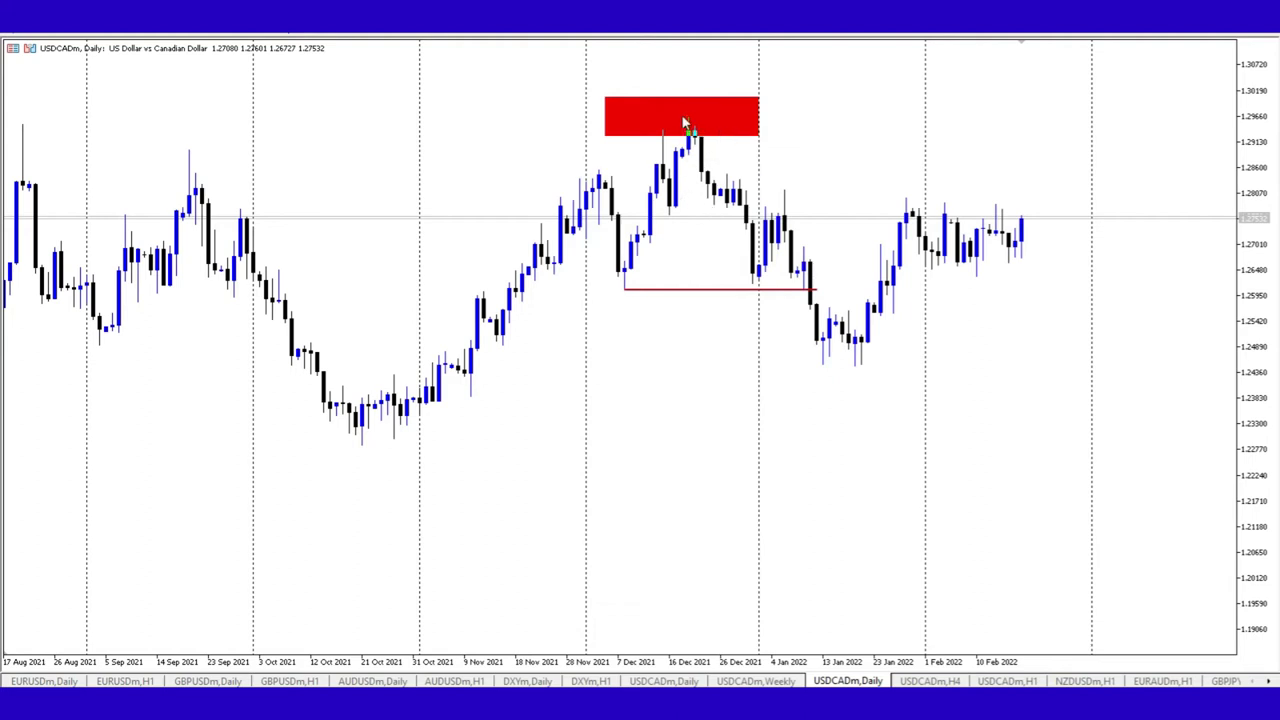
Move the daily chart's red supply zone up to about 1.295 to 1.303 and narrow it to mid to late December 2021.
drag(684, 121, 691, 110)
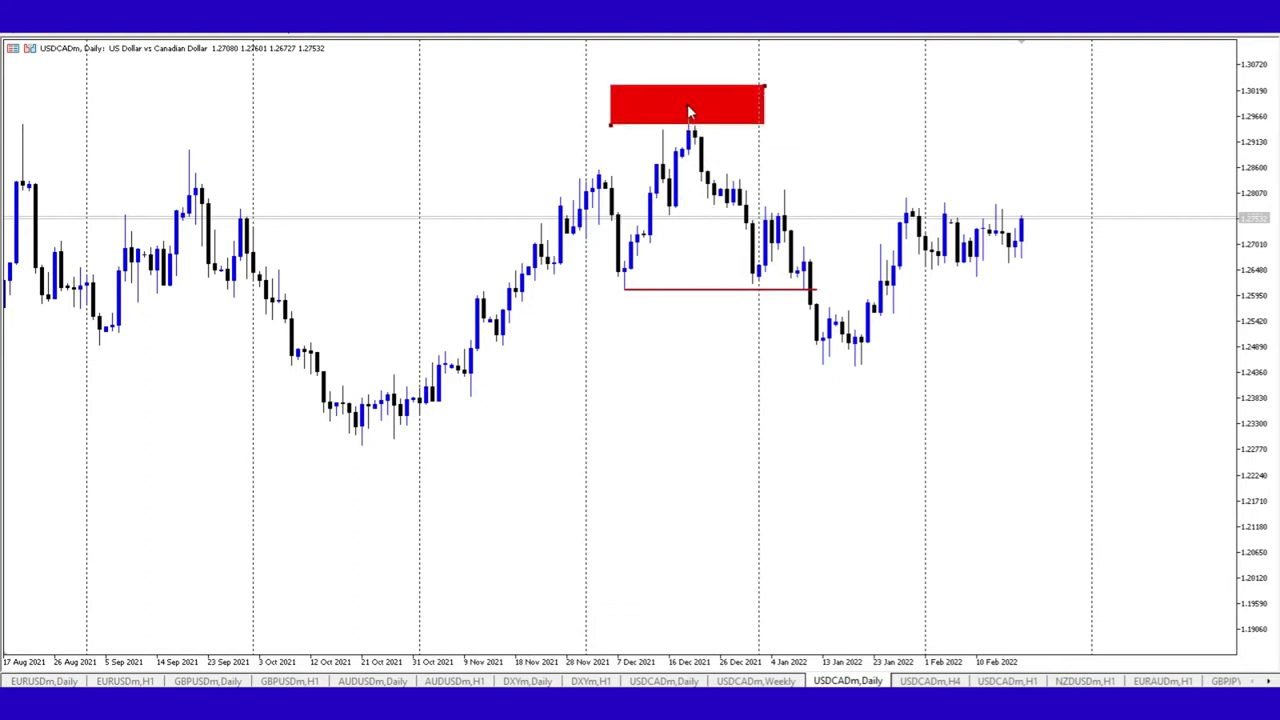
drag(612, 127, 651, 128)
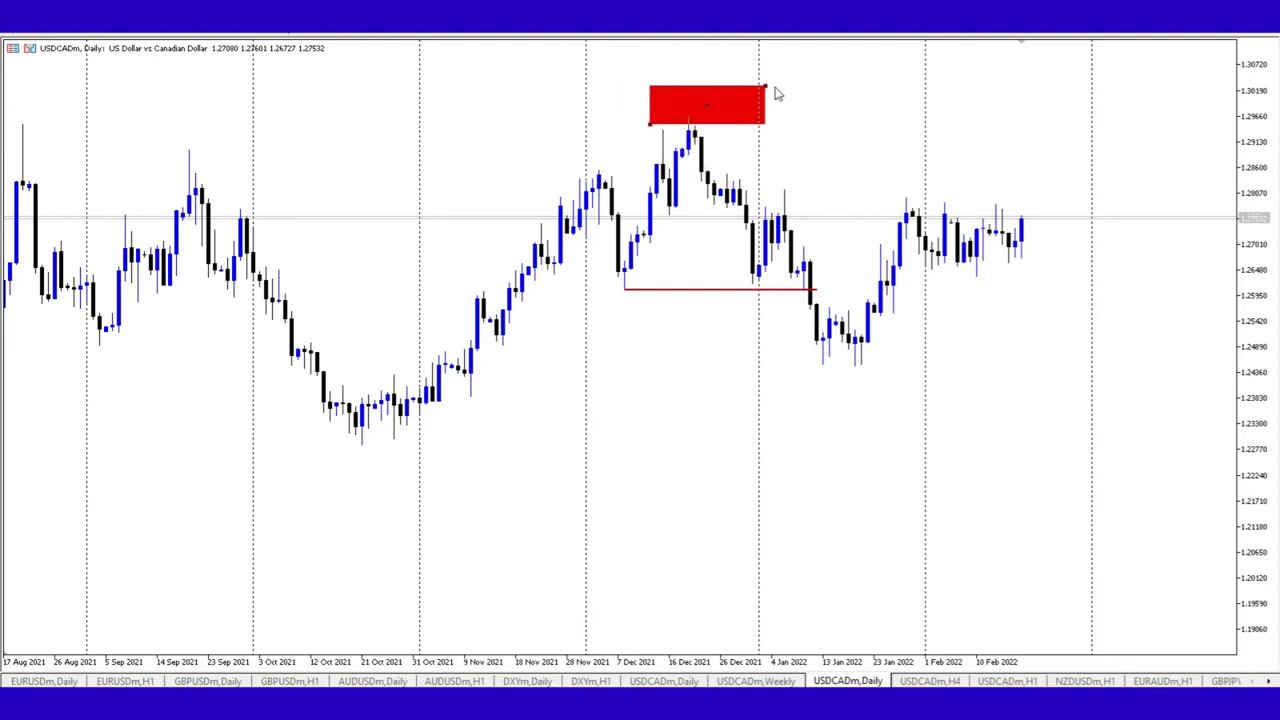
drag(766, 88, 733, 89)
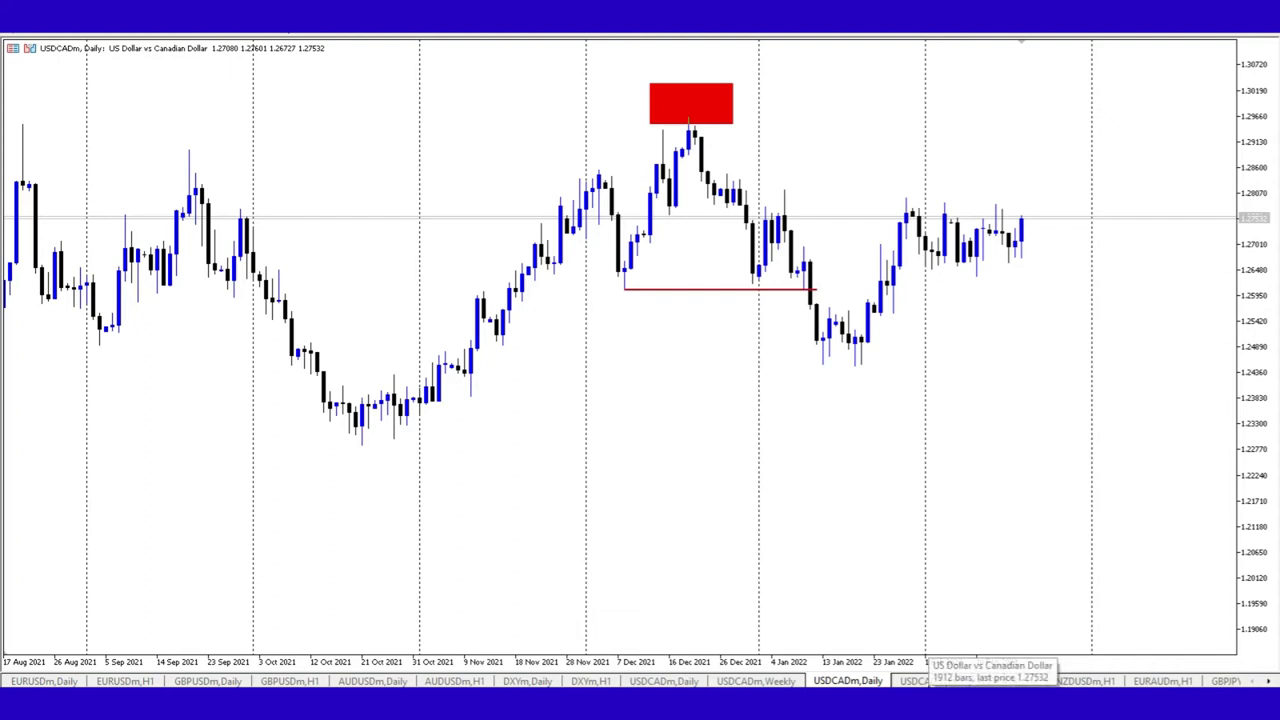
Draw a small red rectangle above the 14 February 2022 high at about 1.278 to 1.280 on the USDCAD H4 chart.
click(930, 680)
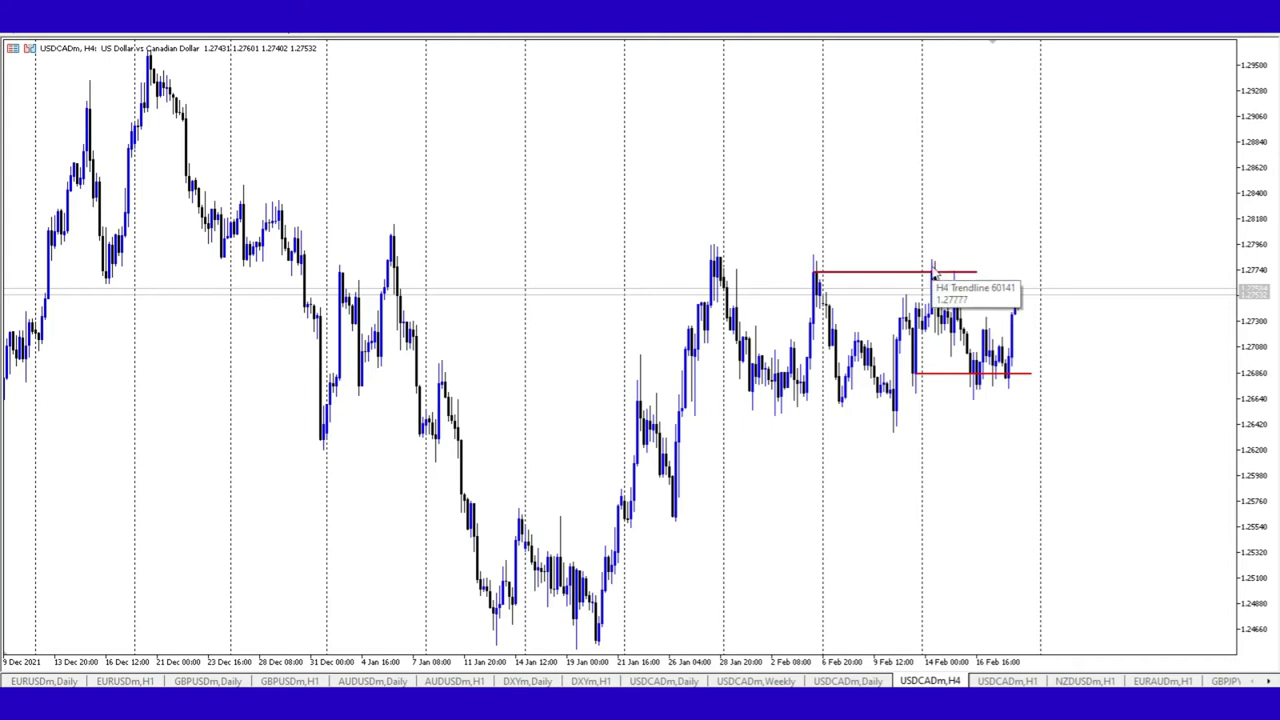
click(115, 36)
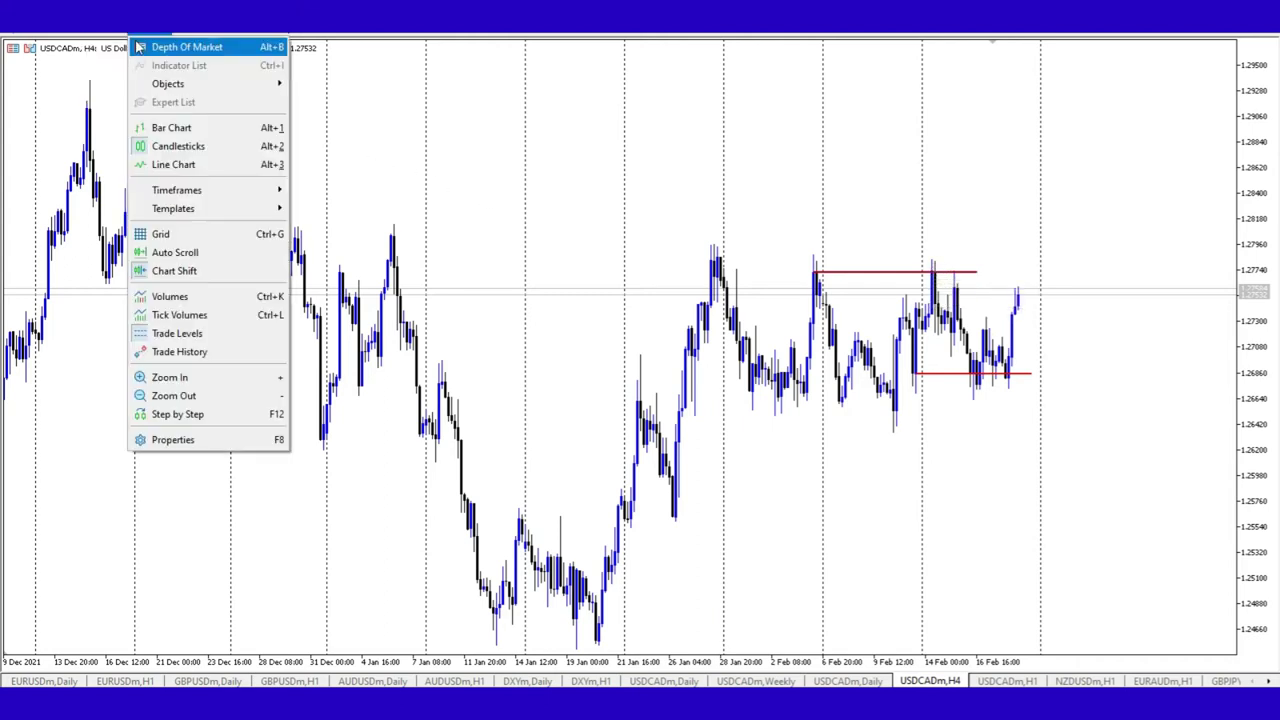
click(107, 36)
click(107, 36)
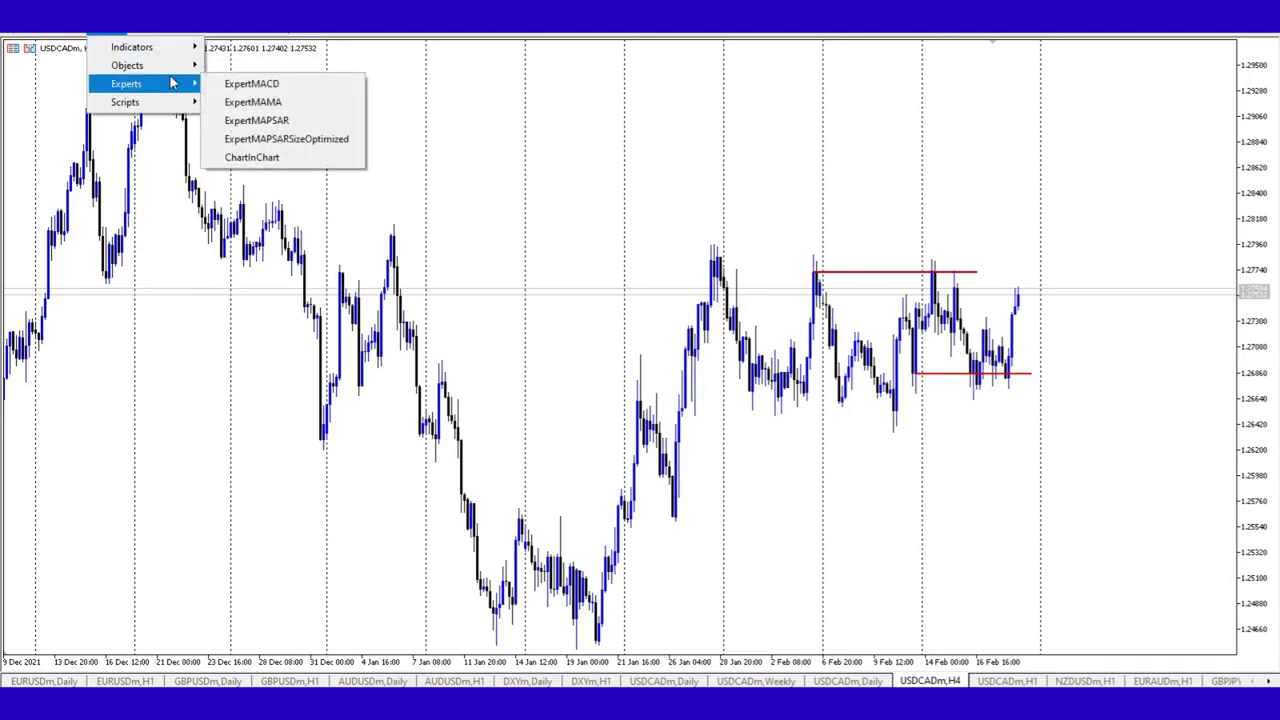
mouse_move(175, 66)
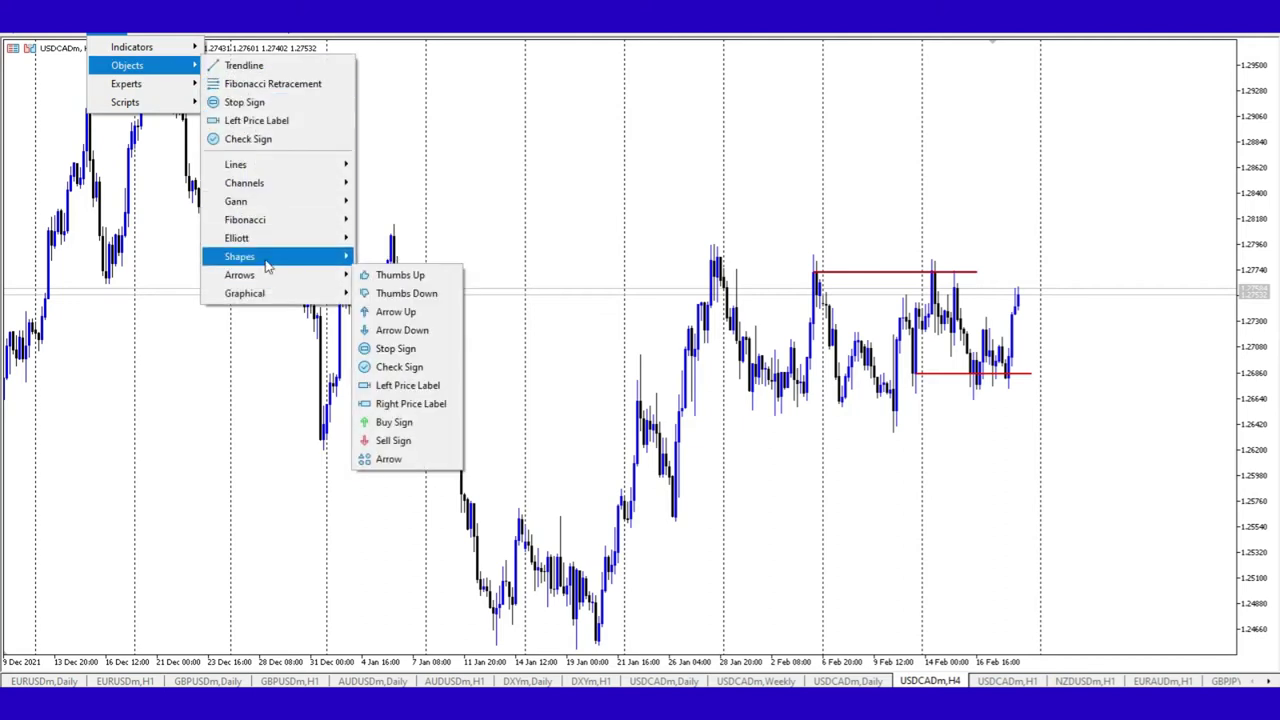
mouse_move(270, 260)
click(392, 260)
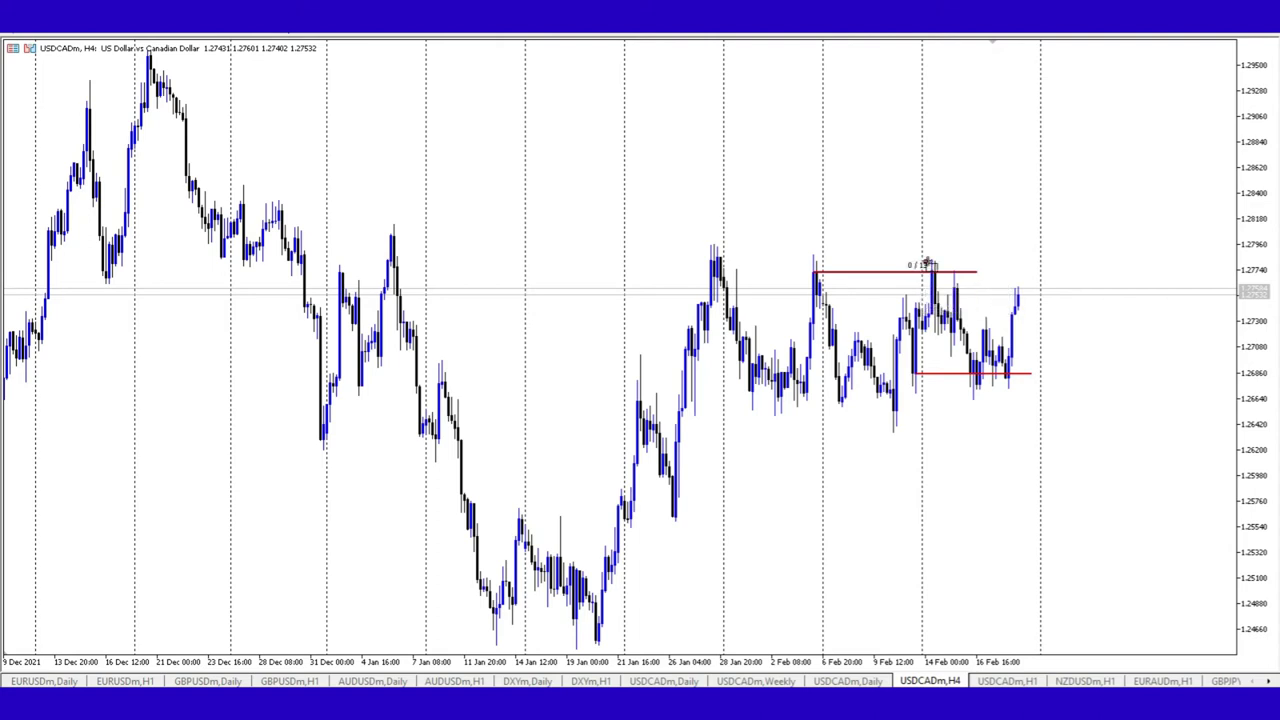
drag(922, 263, 944, 247)
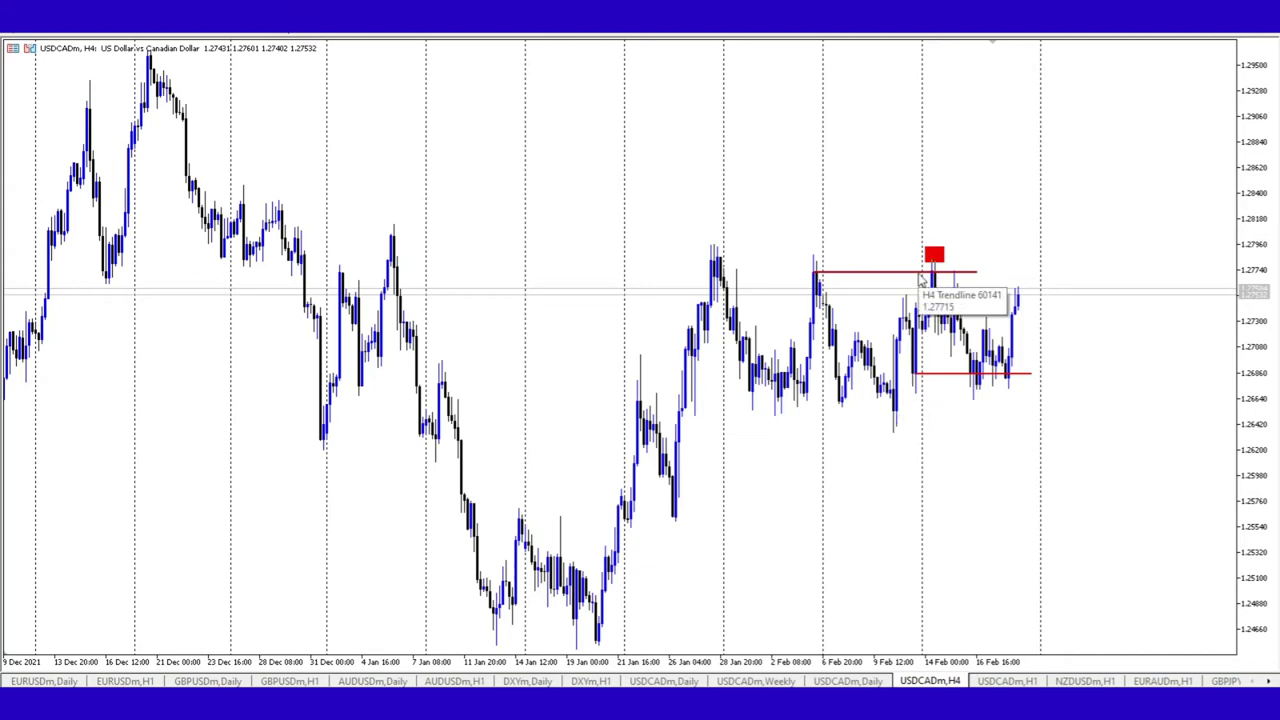
Switch to Telegram, enlarge the "Soup's On!" USDCAD H1 chart posted in ECHO CHARTS to review it, and return to the H4 chart.
key(alt+Tab)
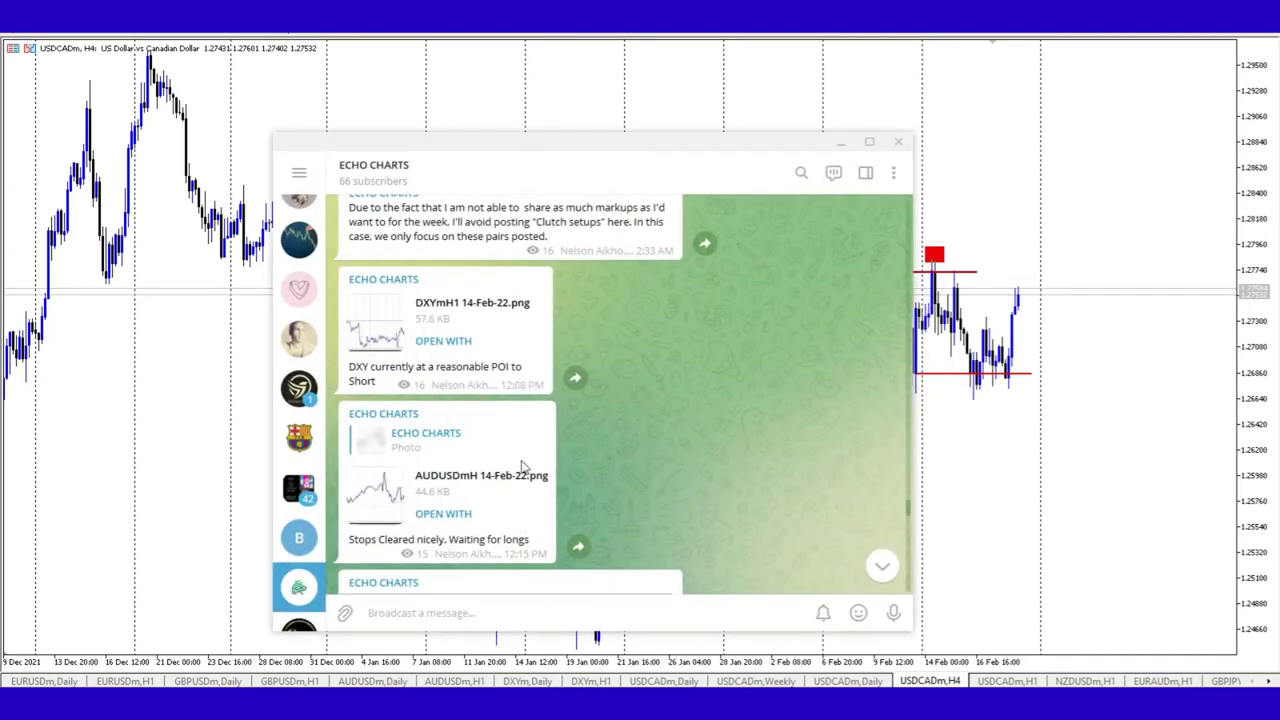
scroll(520, 469, down, 3)
scroll(482, 508, down, 3)
click(512, 393)
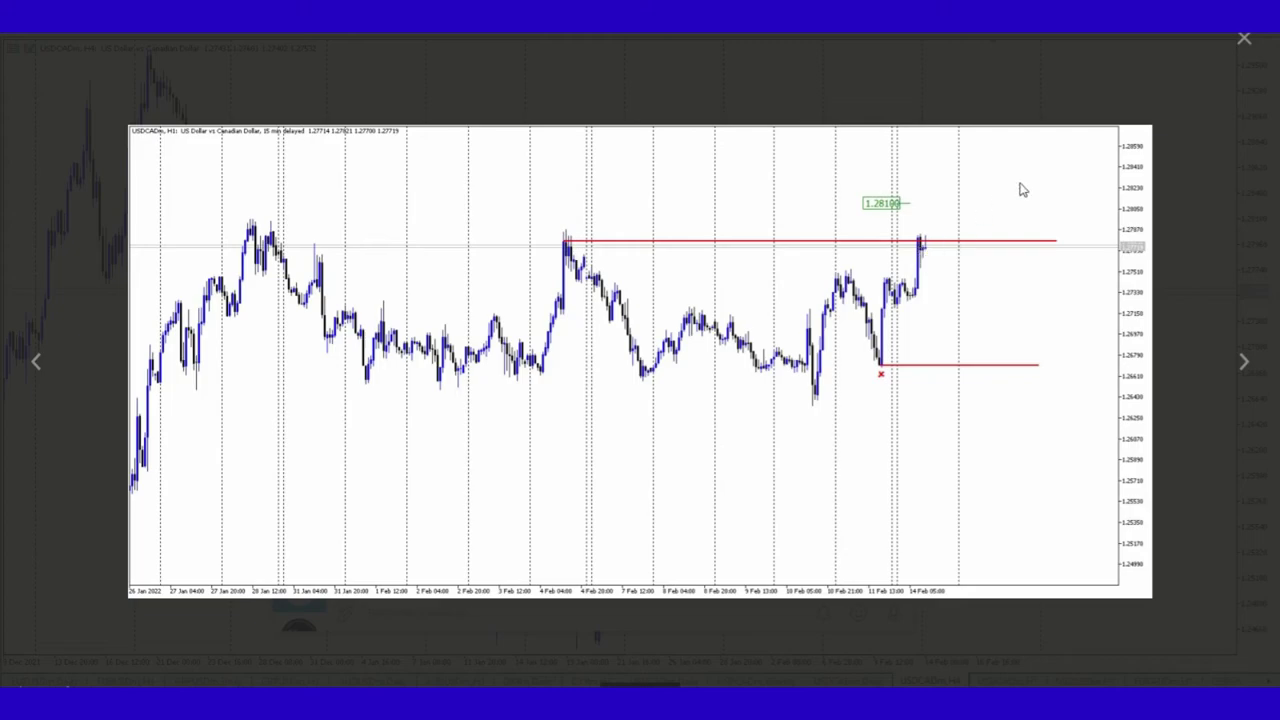
click(1244, 38)
click(614, 378)
click(1244, 38)
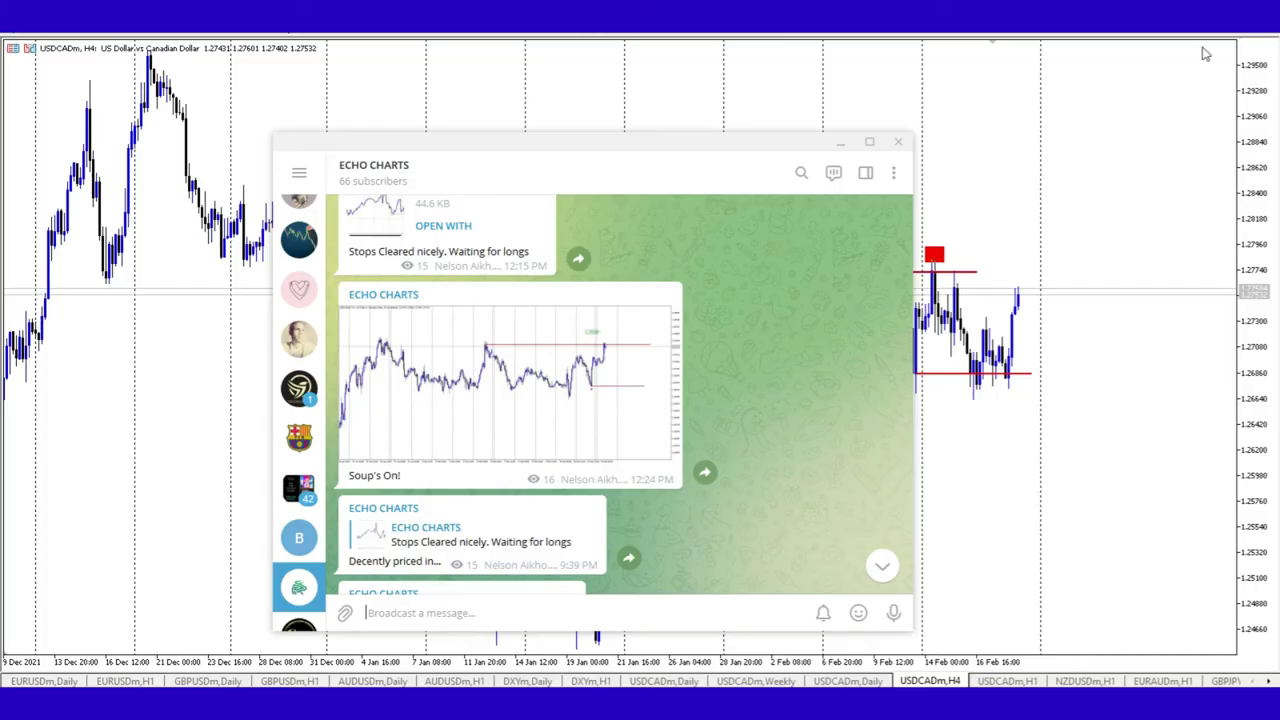
click(842, 143)
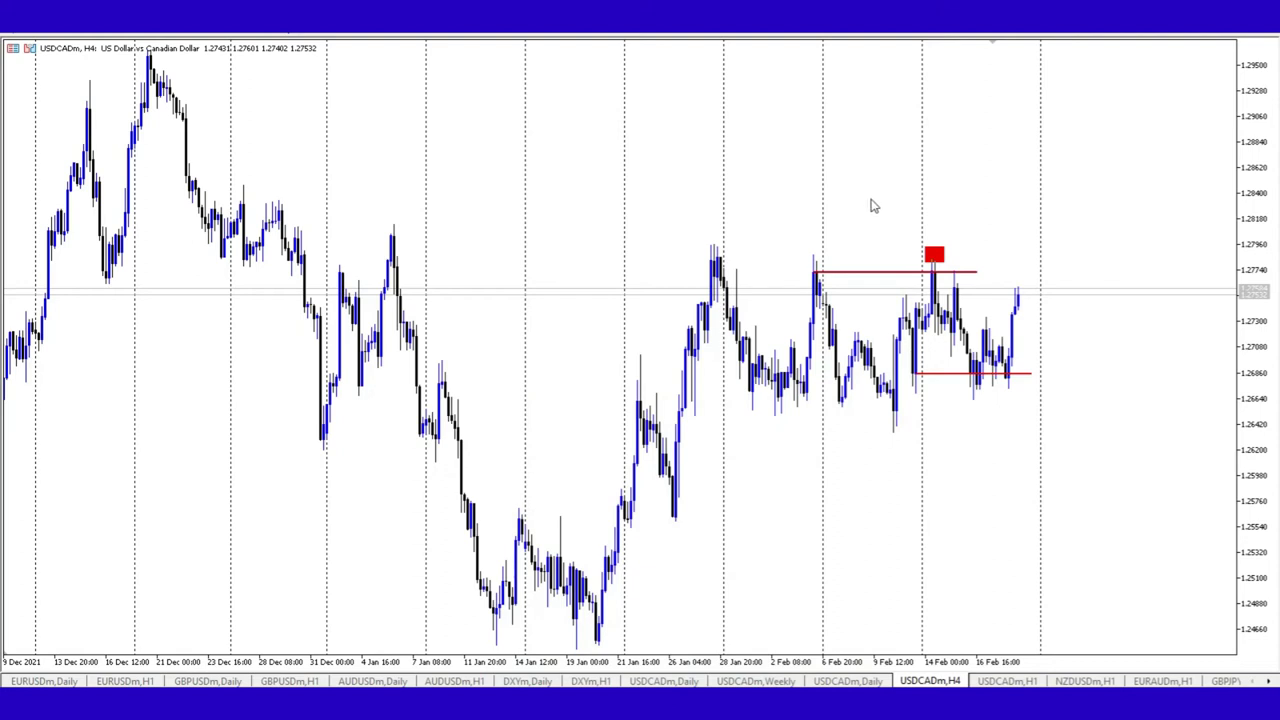
Add trendline copies at about 1.280 from the early January high and about 1.285 from late December 2021, both extended to about 21 February 2022.
double_click(892, 273)
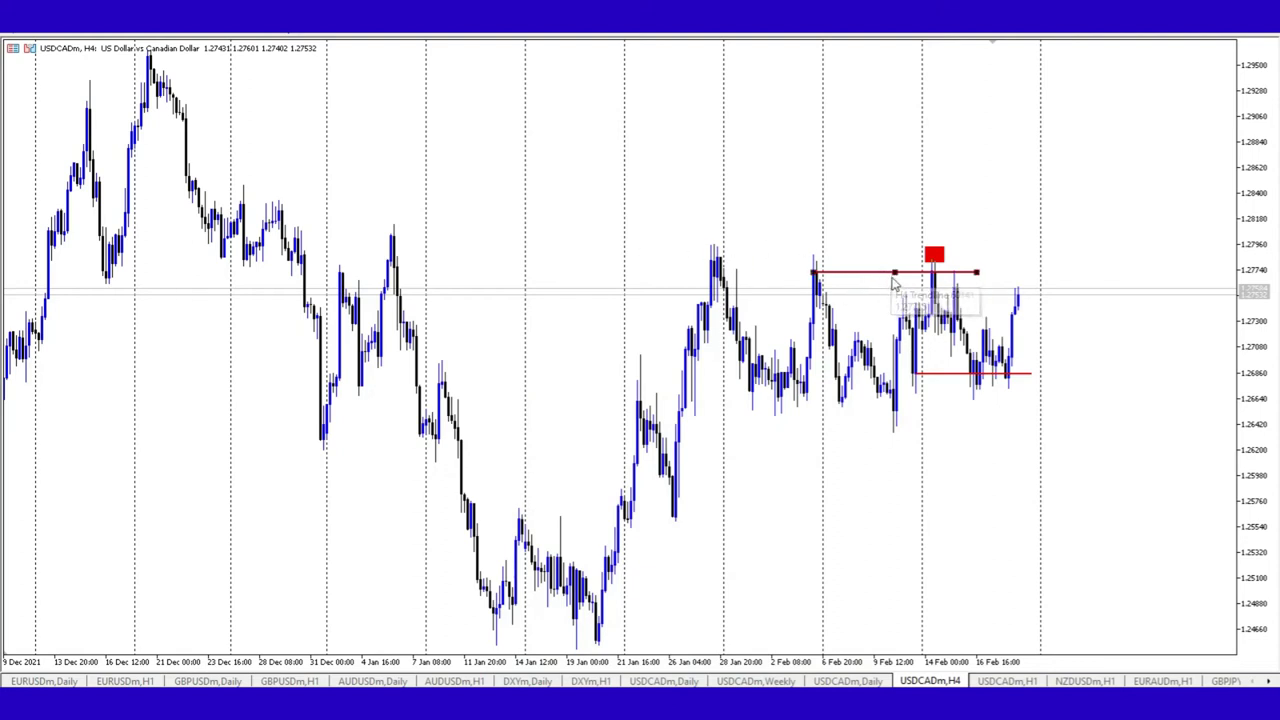
drag(893, 273, 473, 241)
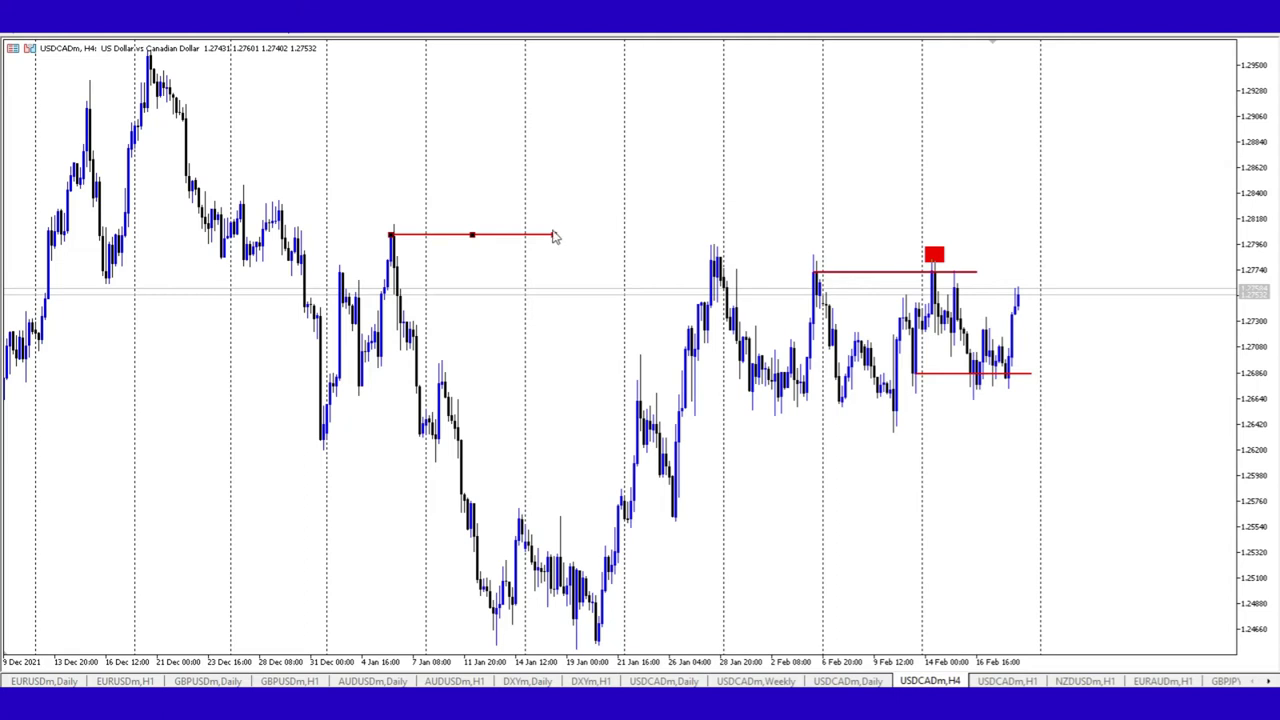
drag(555, 236, 1040, 237)
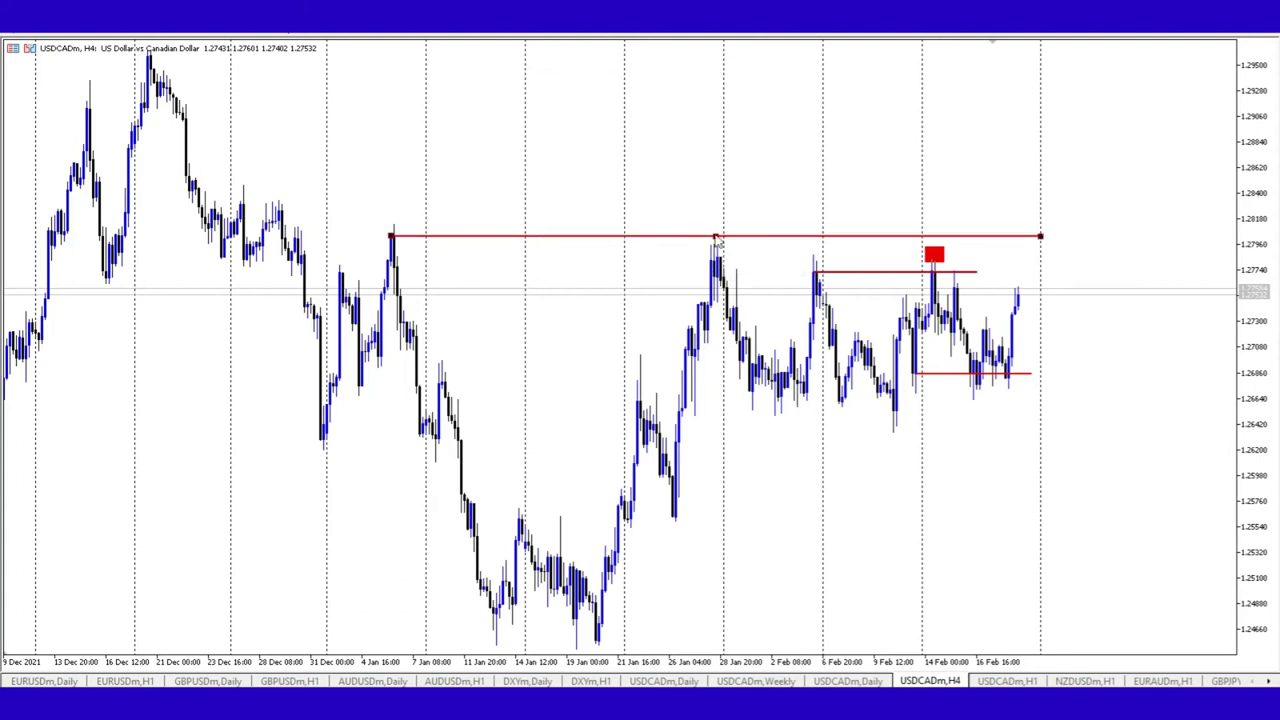
drag(716, 240, 520, 182)
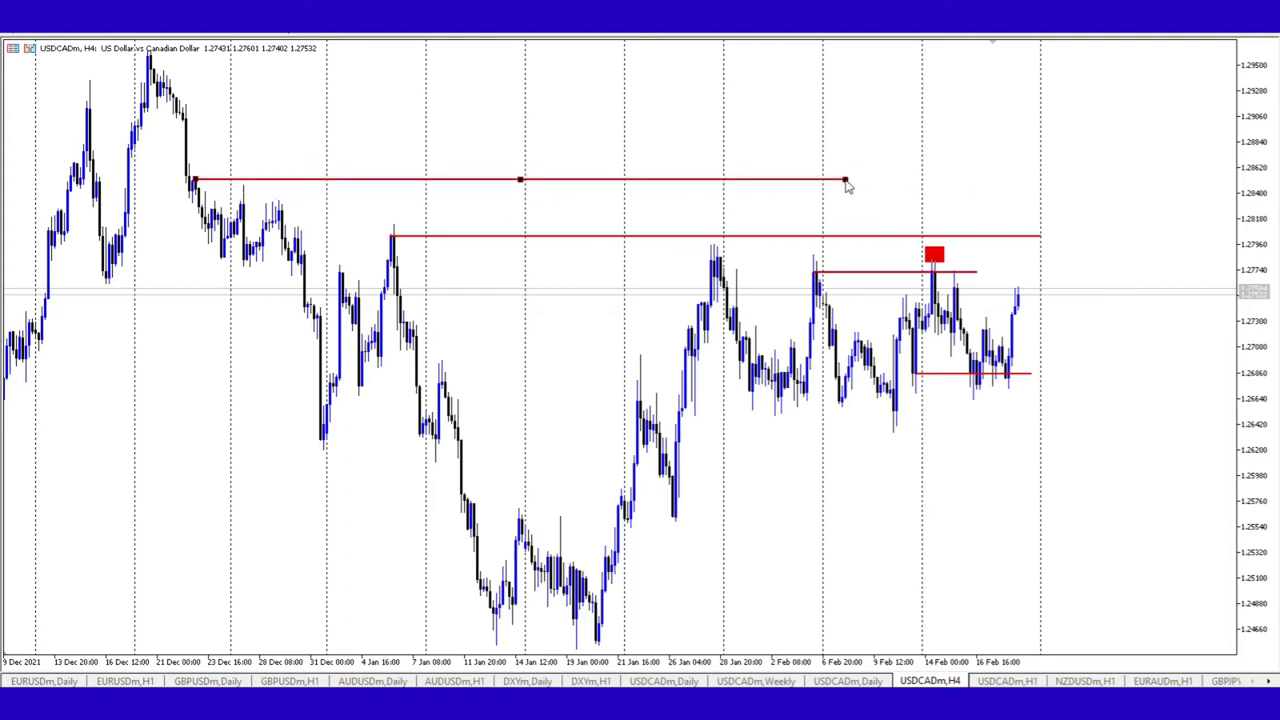
mouse_move(845, 180)
mouse_down()
mouse_move(968, 198)
mouse_move(1041, 183)
mouse_up()
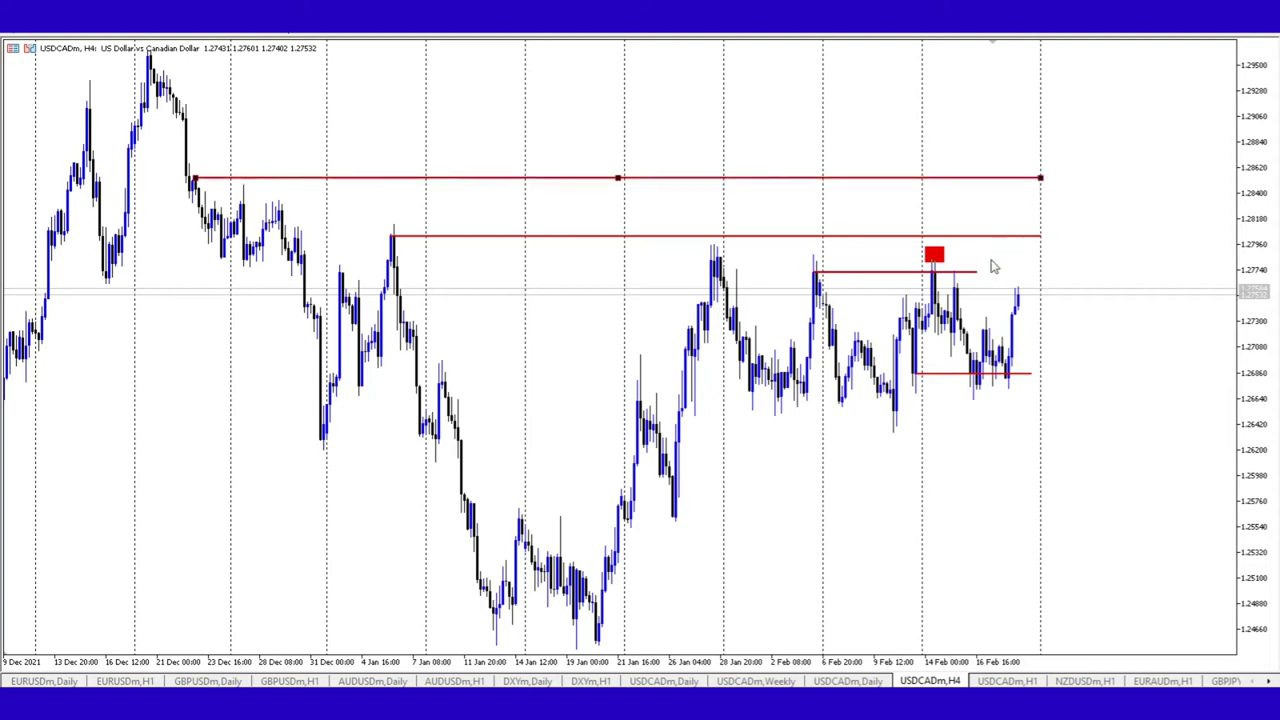
Draw a Fibonacci retracement from the December 2021 high down to the January 2022 low at about 1.245, extended past late February.
click(98, 33)
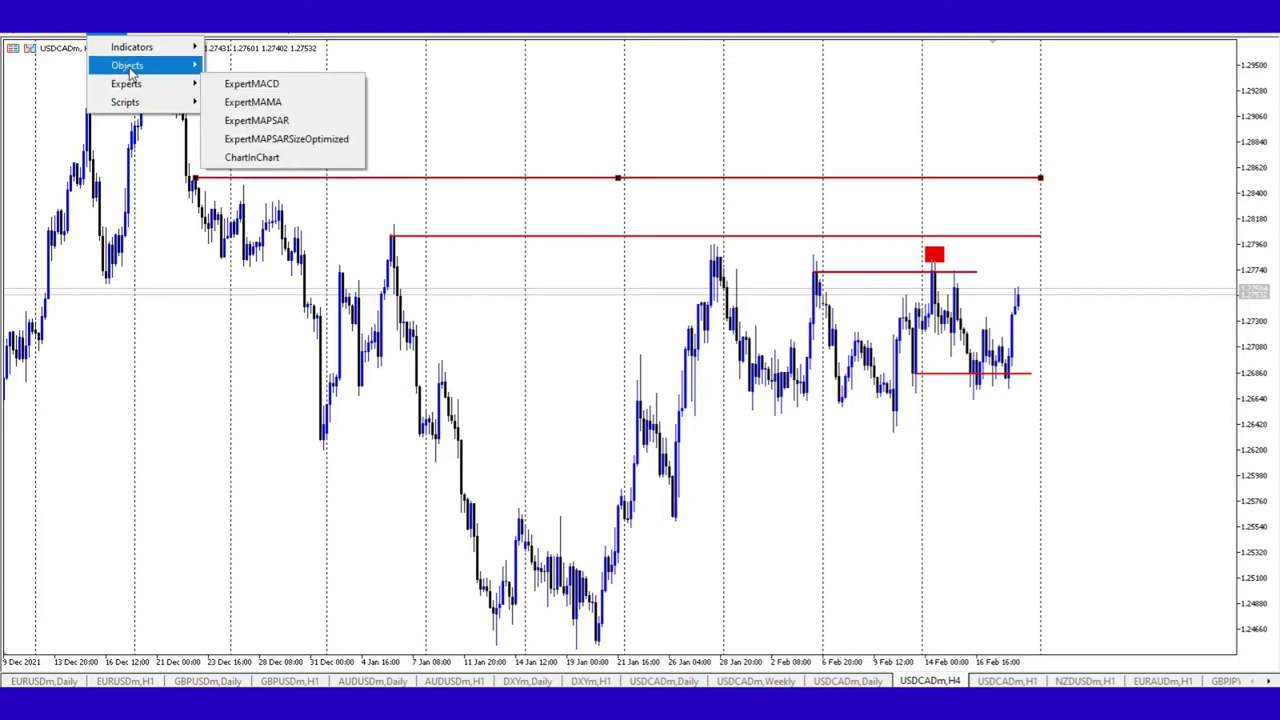
mouse_move(130, 73)
click(265, 84)
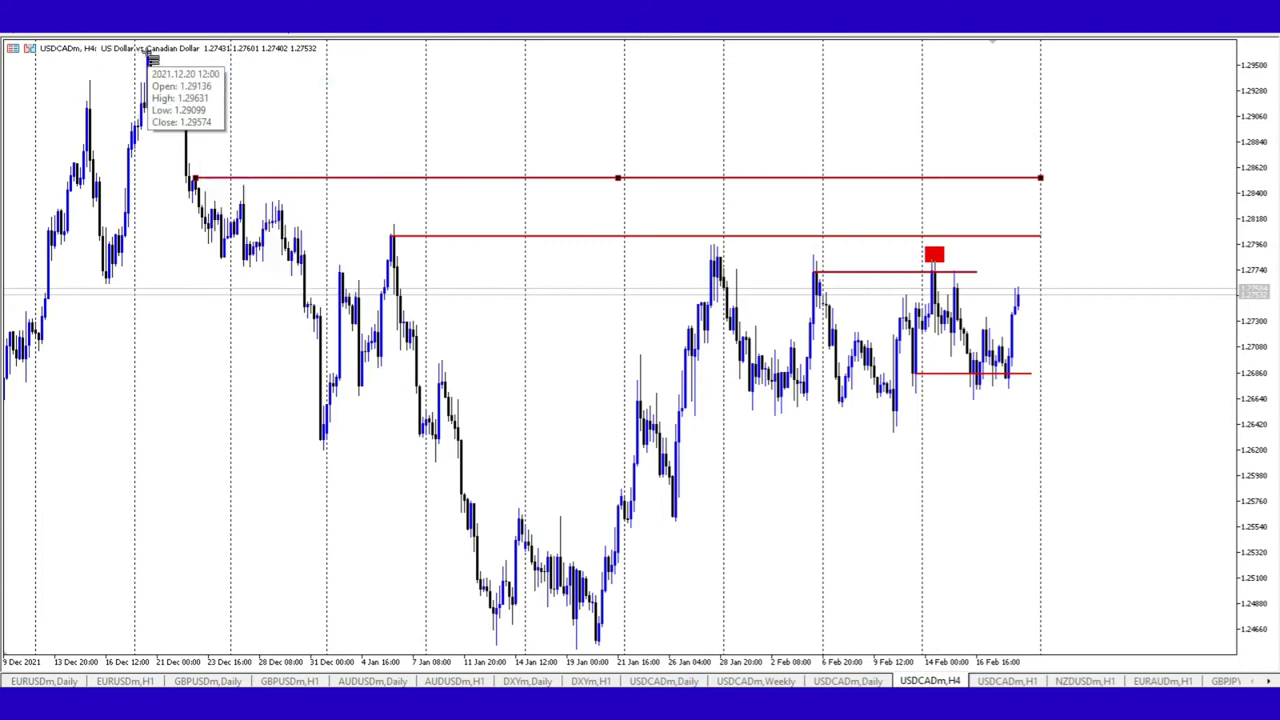
mouse_move(148, 51)
mouse_down()
mouse_move(320, 338)
mouse_move(920, 603)
mouse_move(1171, 634)
mouse_move(1123, 651)
mouse_move(1152, 649)
mouse_up()
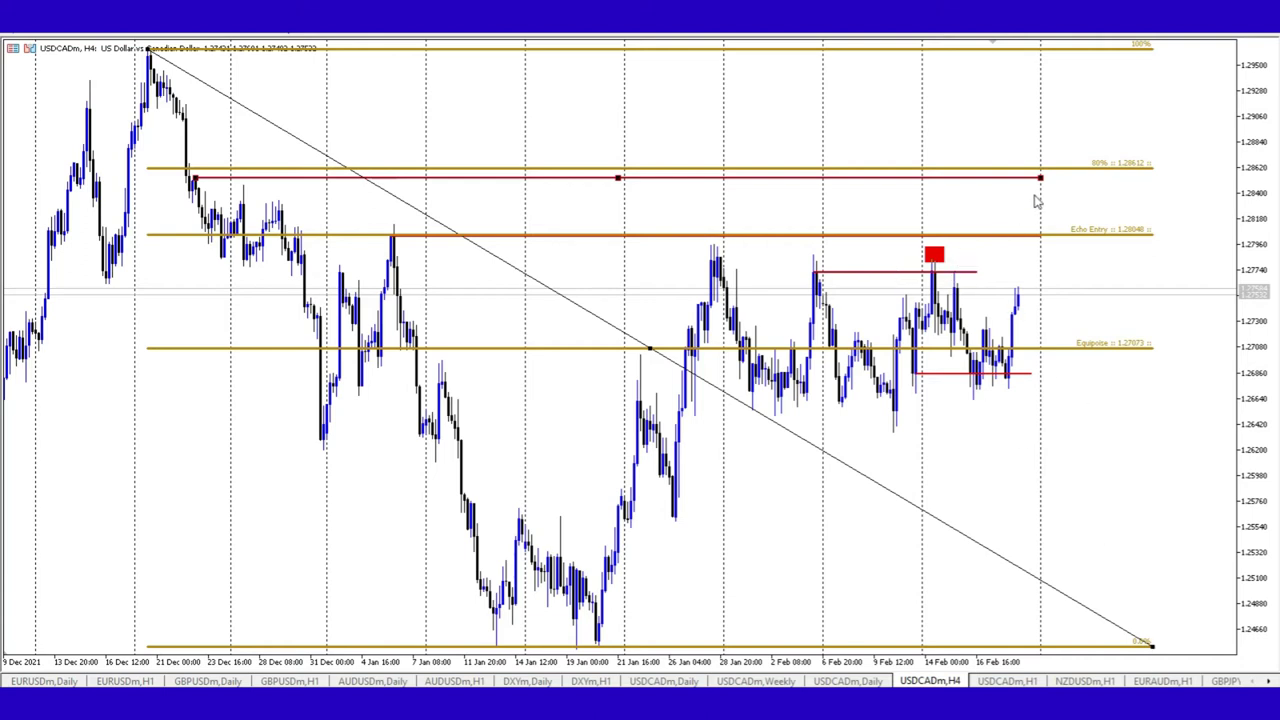
Delete the Fibonacci retracement and the two long trendlines at about 1.280 and 1.285 from the USDCAD H4 chart.
key(Delete)
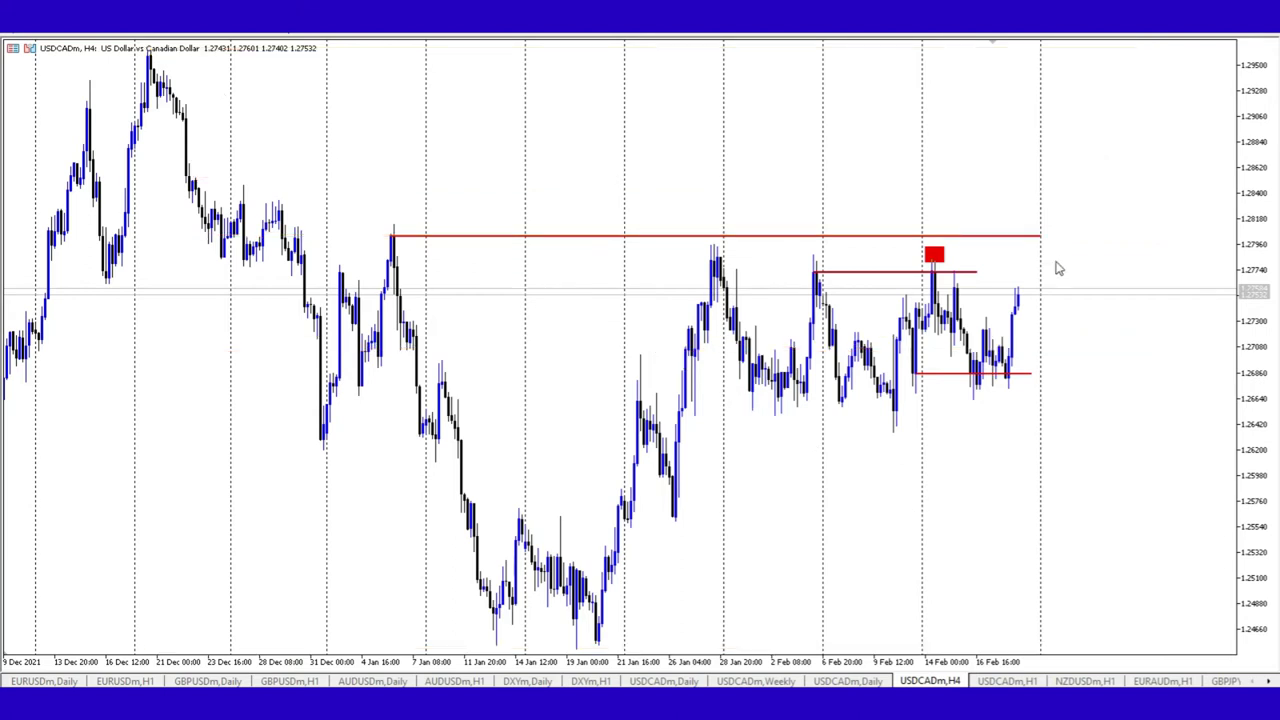
double_click(843, 241)
key(Delete)
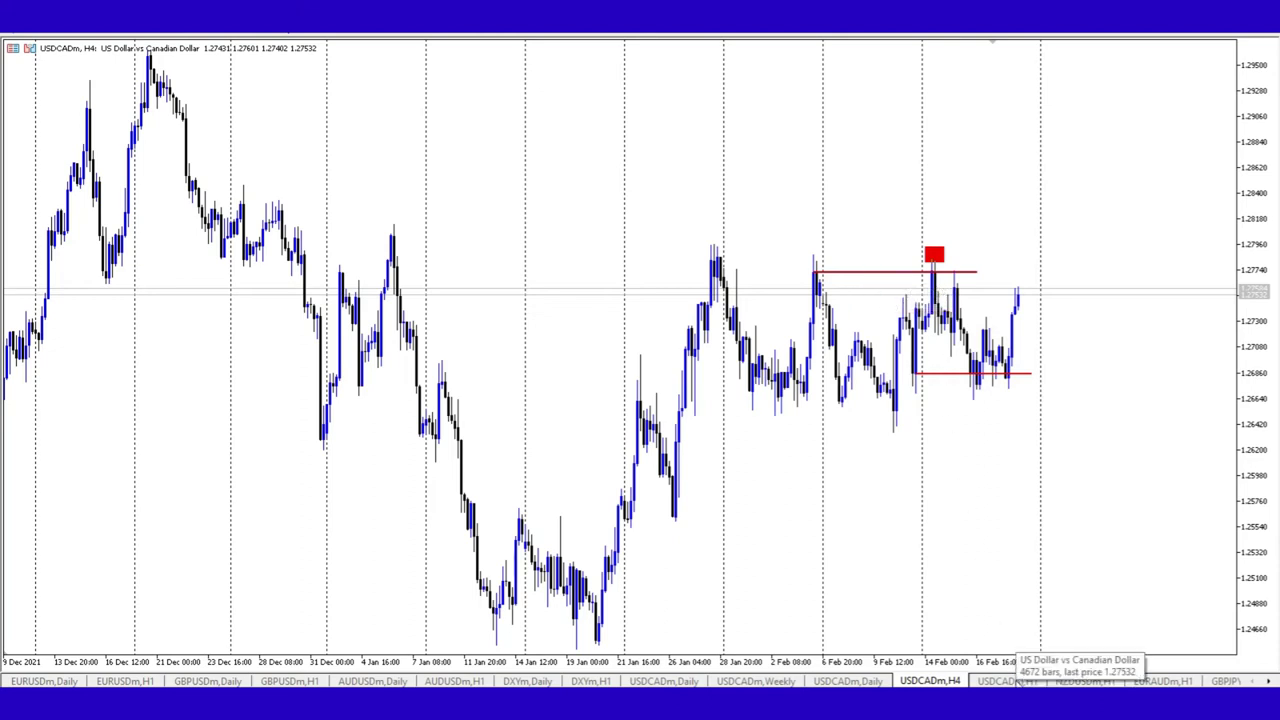
Open the USDCAD H1 chart and examine the candles around the 4 February 2022 high up close.
click(1010, 680)
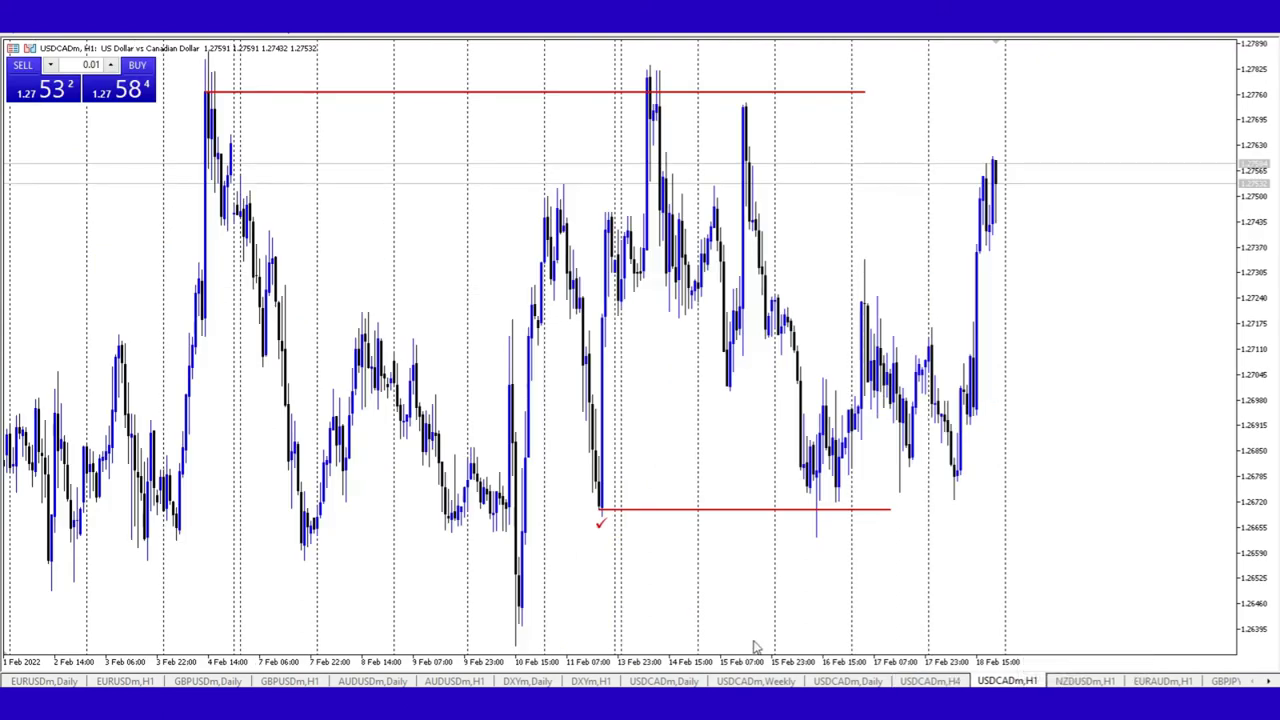
drag(756, 648, 864, 619)
drag(1255, 328, 1261, 380)
drag(772, 330, 828, 344)
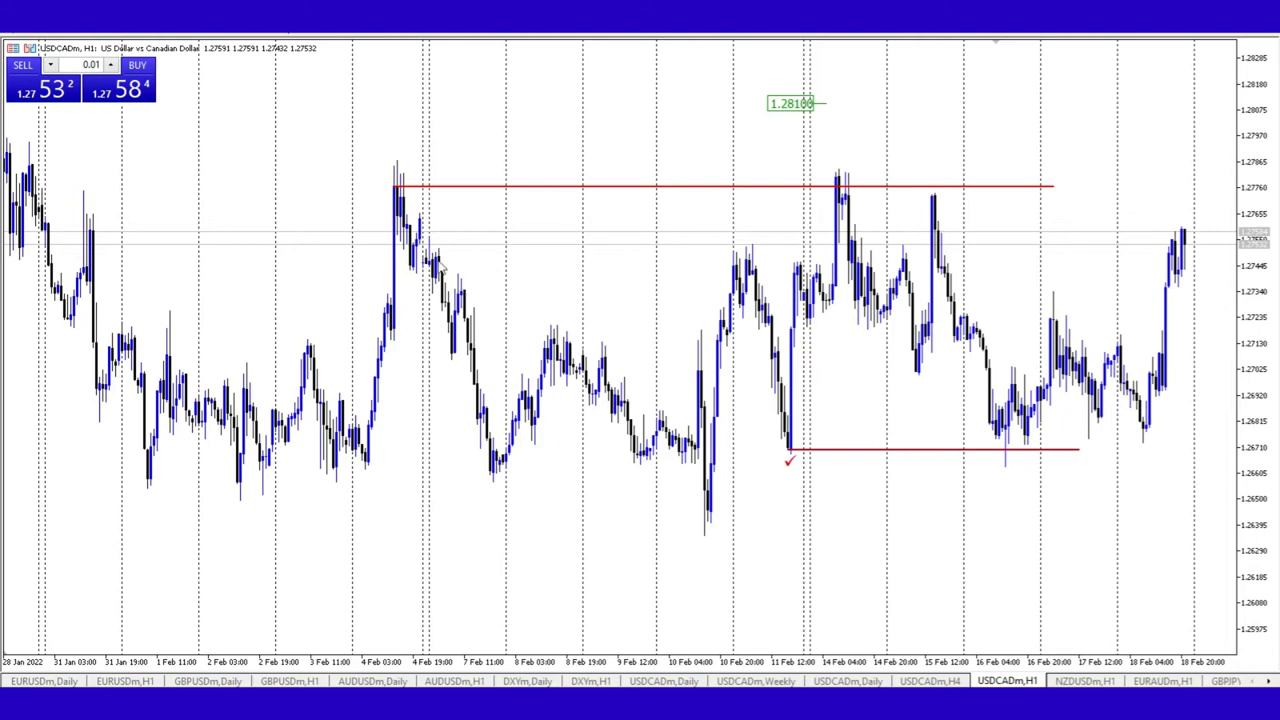
middle_click(424, 240)
click(424, 240)
mouse_move(441, 260)
key(plus)
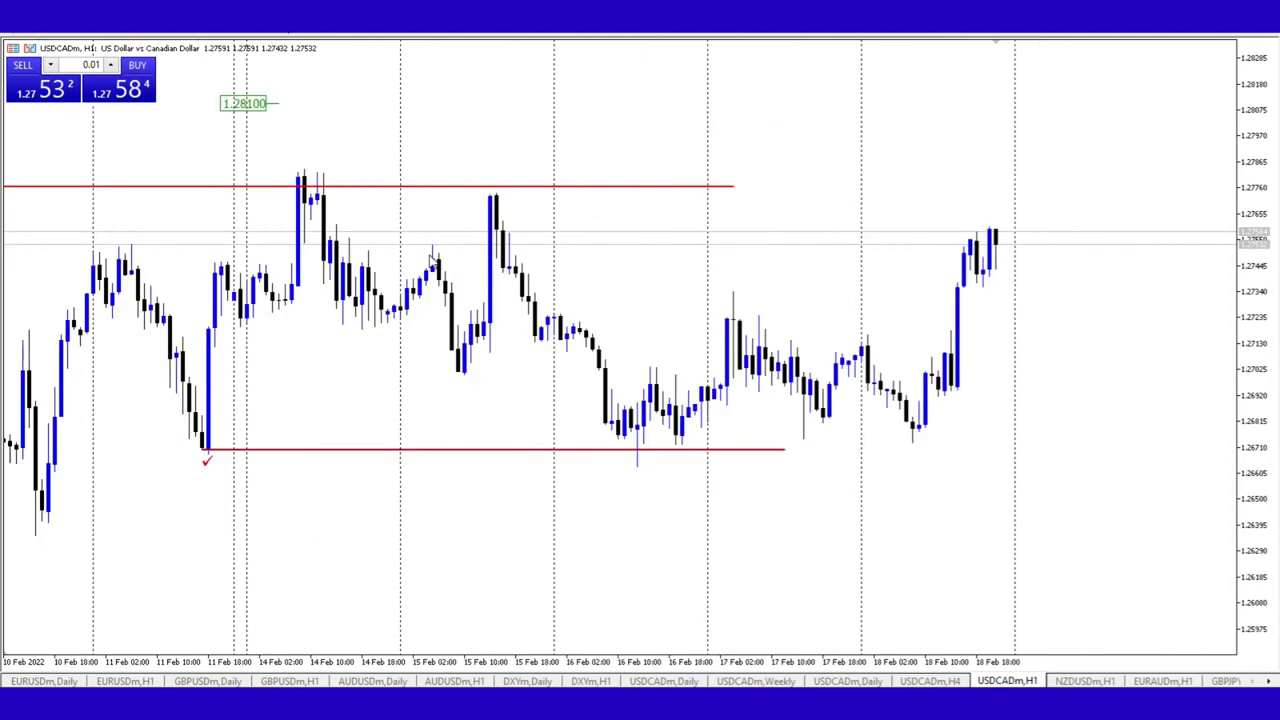
drag(240, 306, 1200, 349)
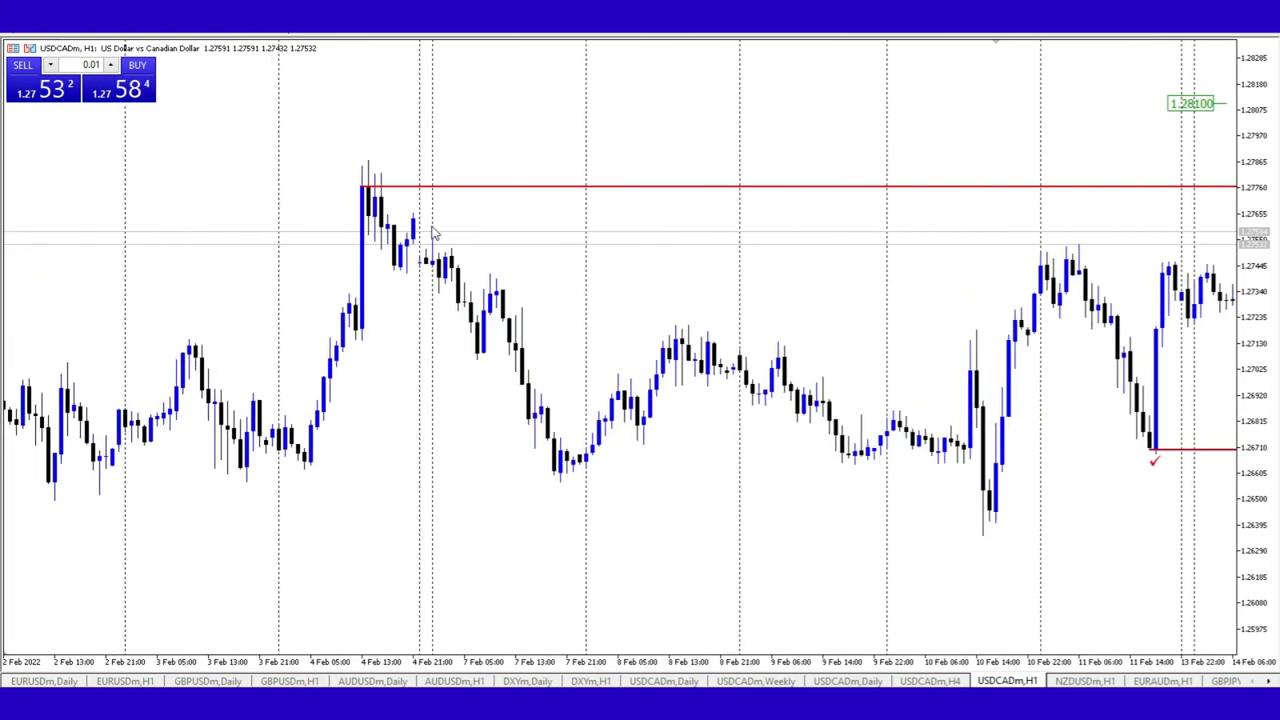
Mark the gap between 4 and 7 February 2022 with a small red rectangle at about 1.2753 to 1.2766, and delete it.
click(100, 47)
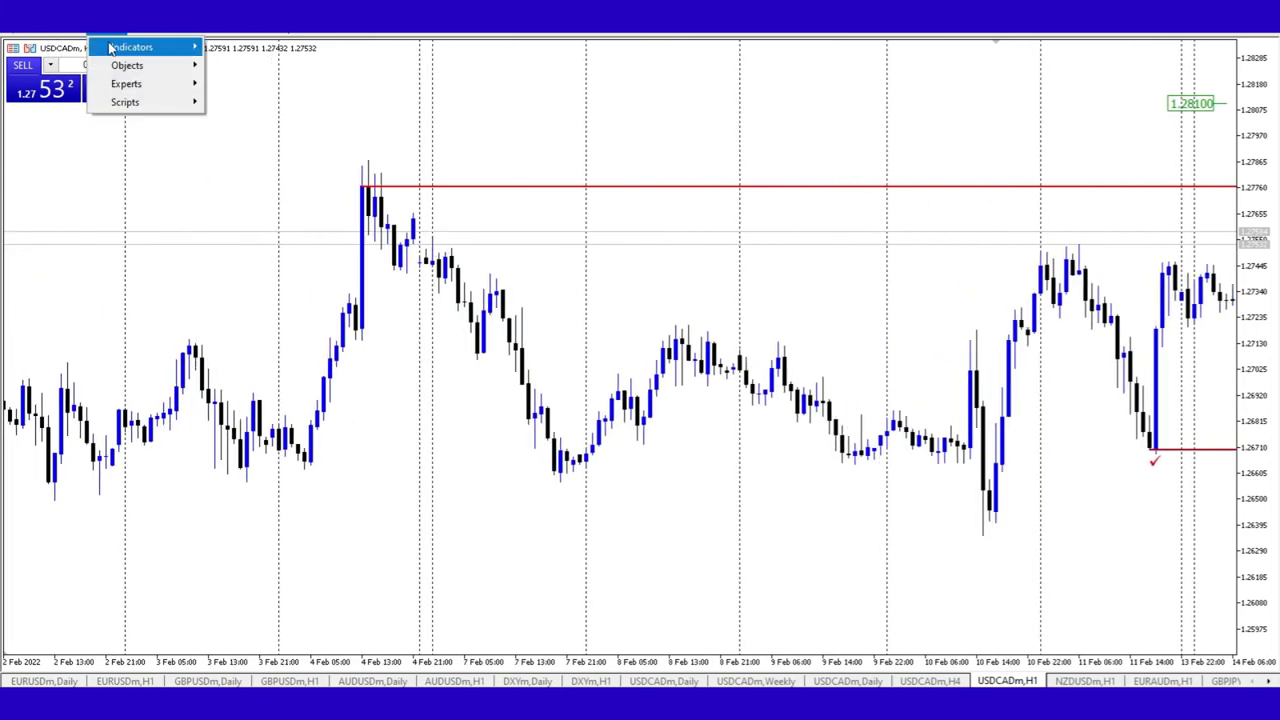
mouse_move(110, 49)
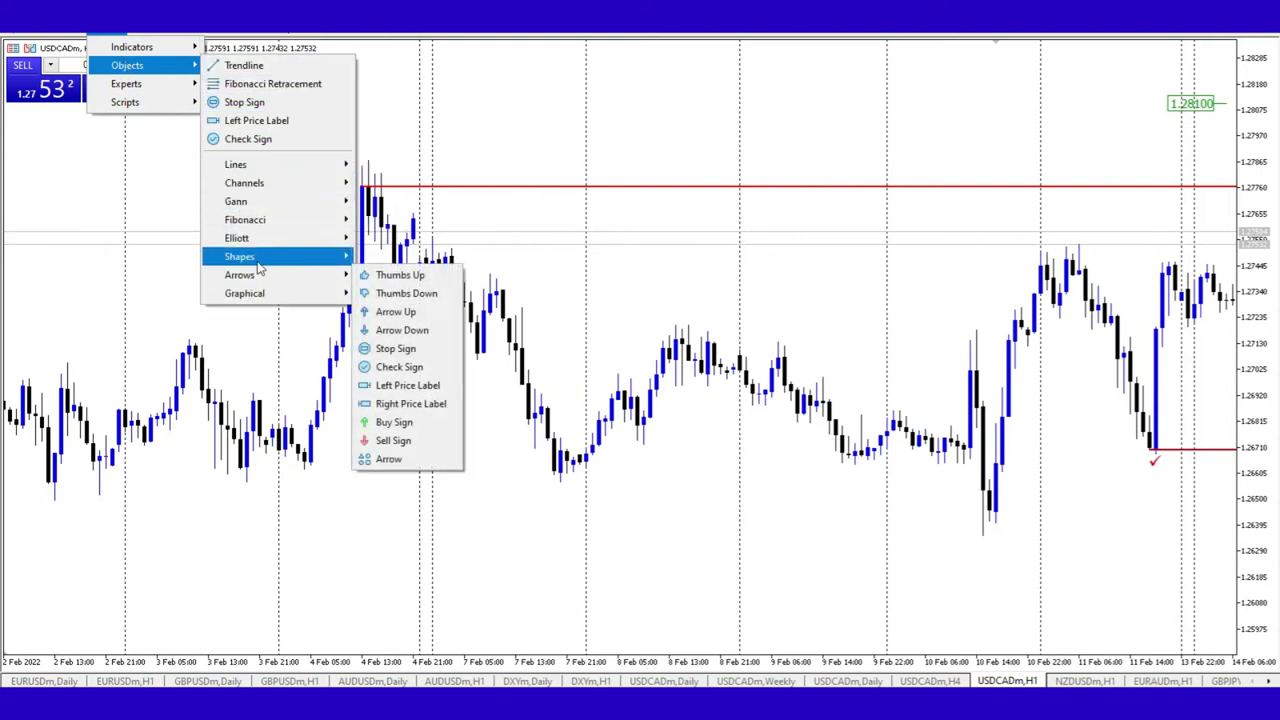
mouse_move(250, 256)
click(390, 257)
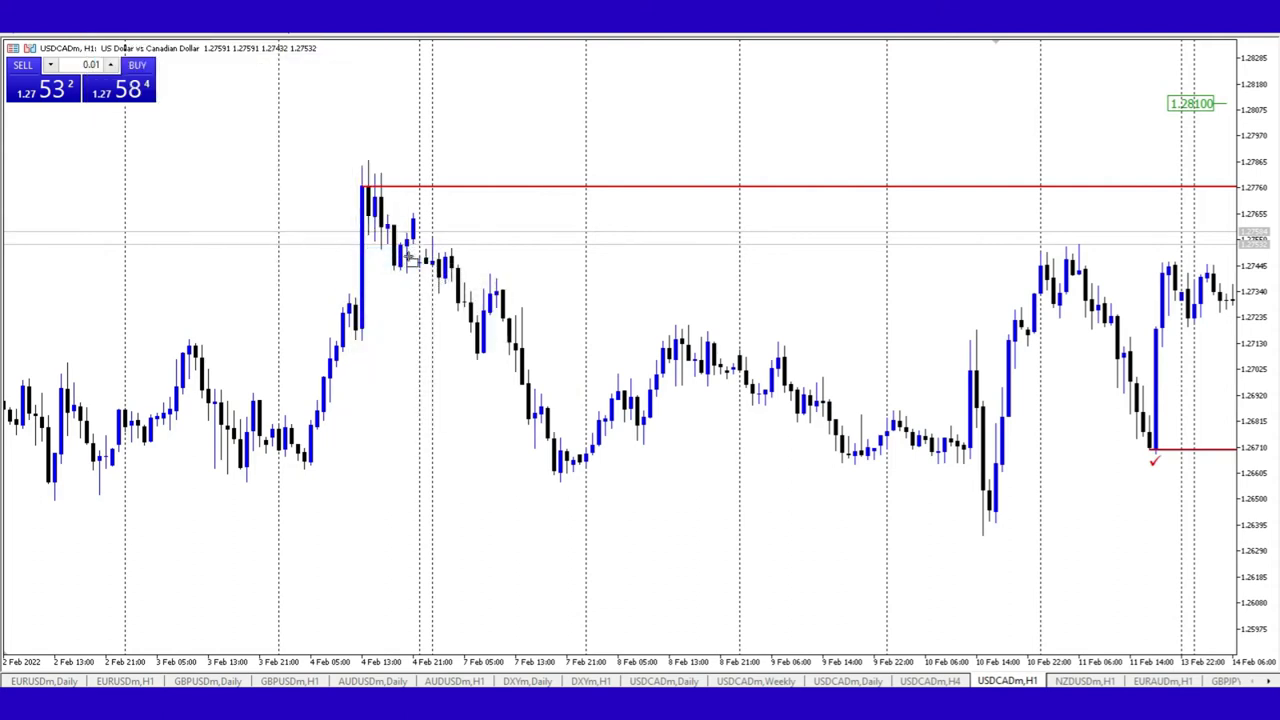
drag(412, 250, 446, 218)
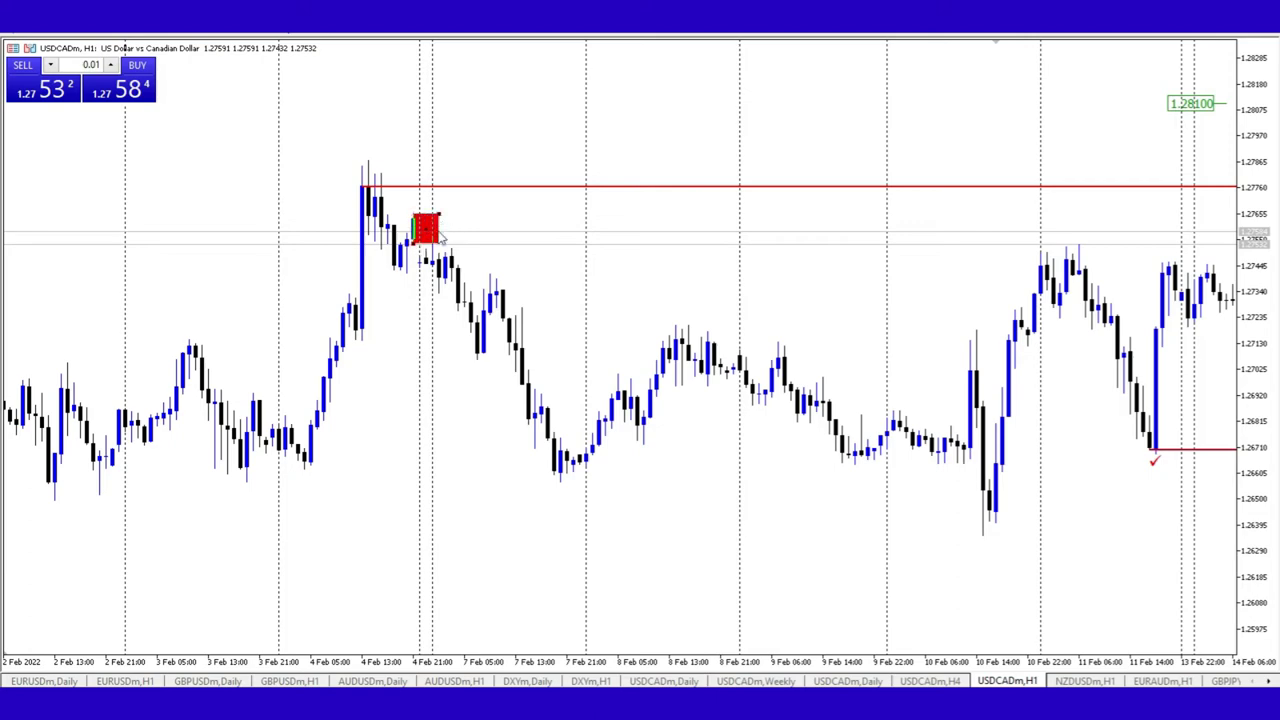
drag(540, 274, 443, 250)
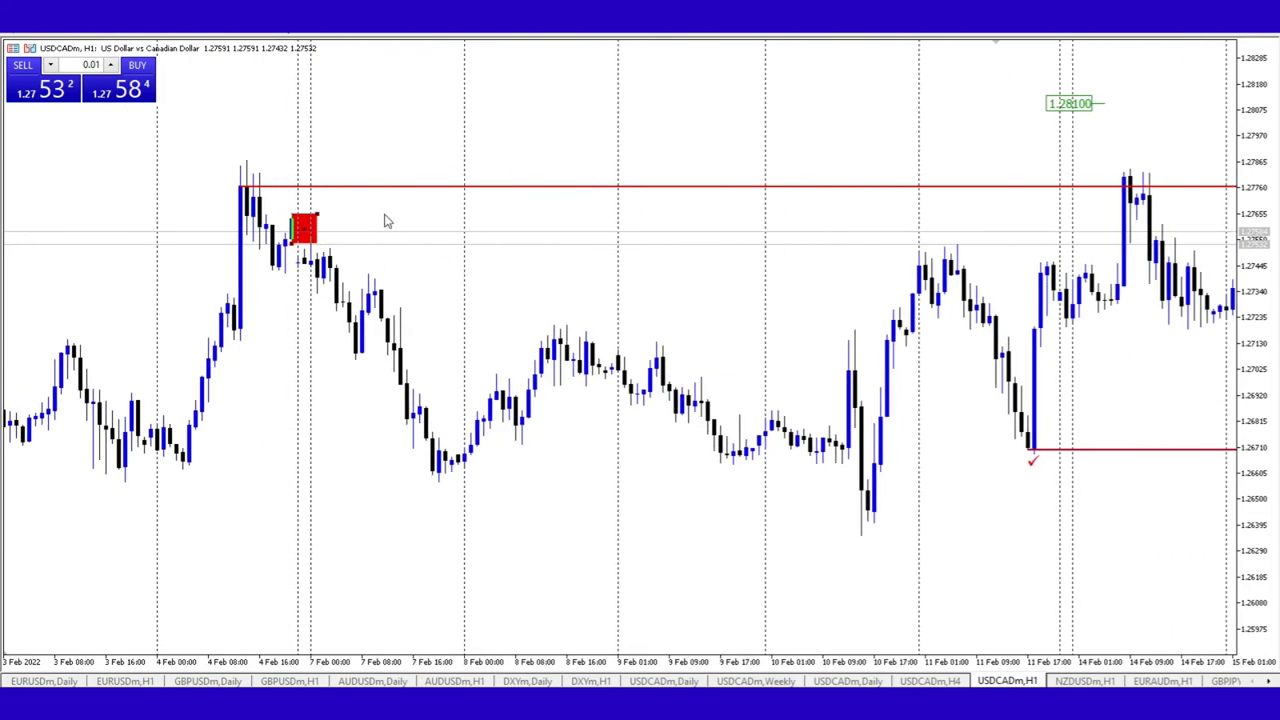
key(Delete)
Examine the H1 swing highs and lows between the two red lines from 4 to 18 February 2022.
scroll(388, 221, down, 5)
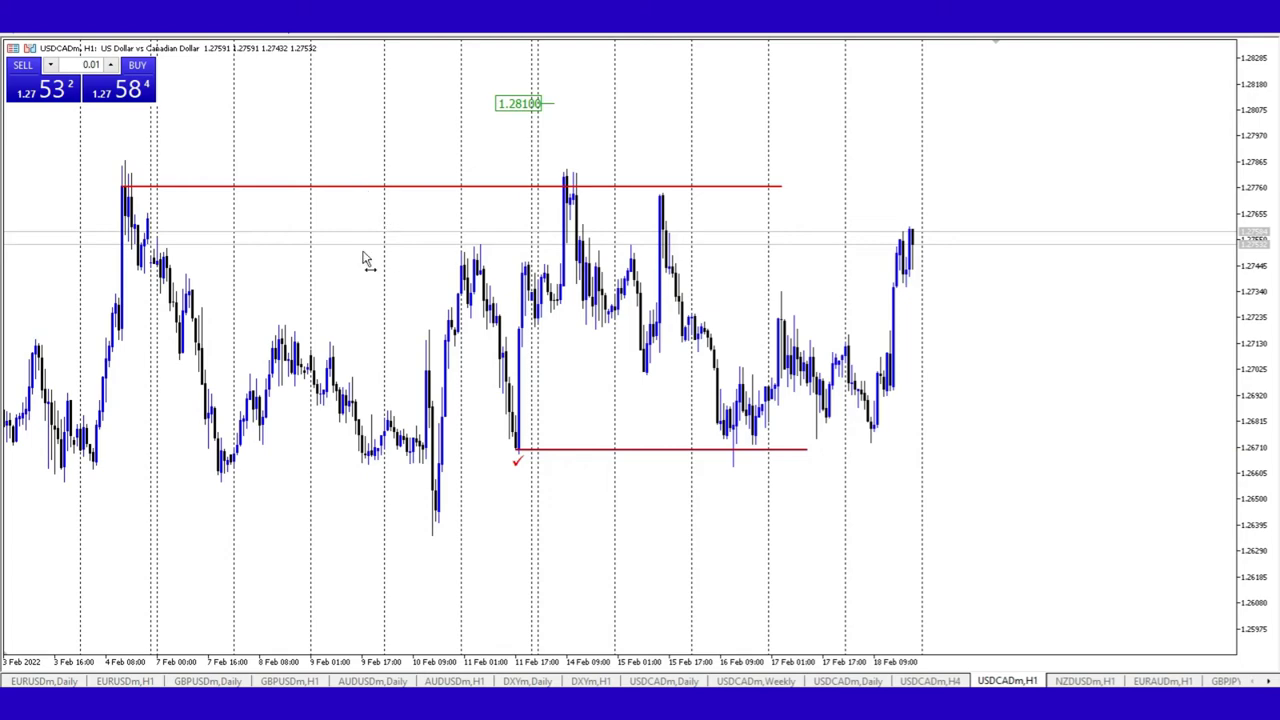
drag(366, 257, 486, 283)
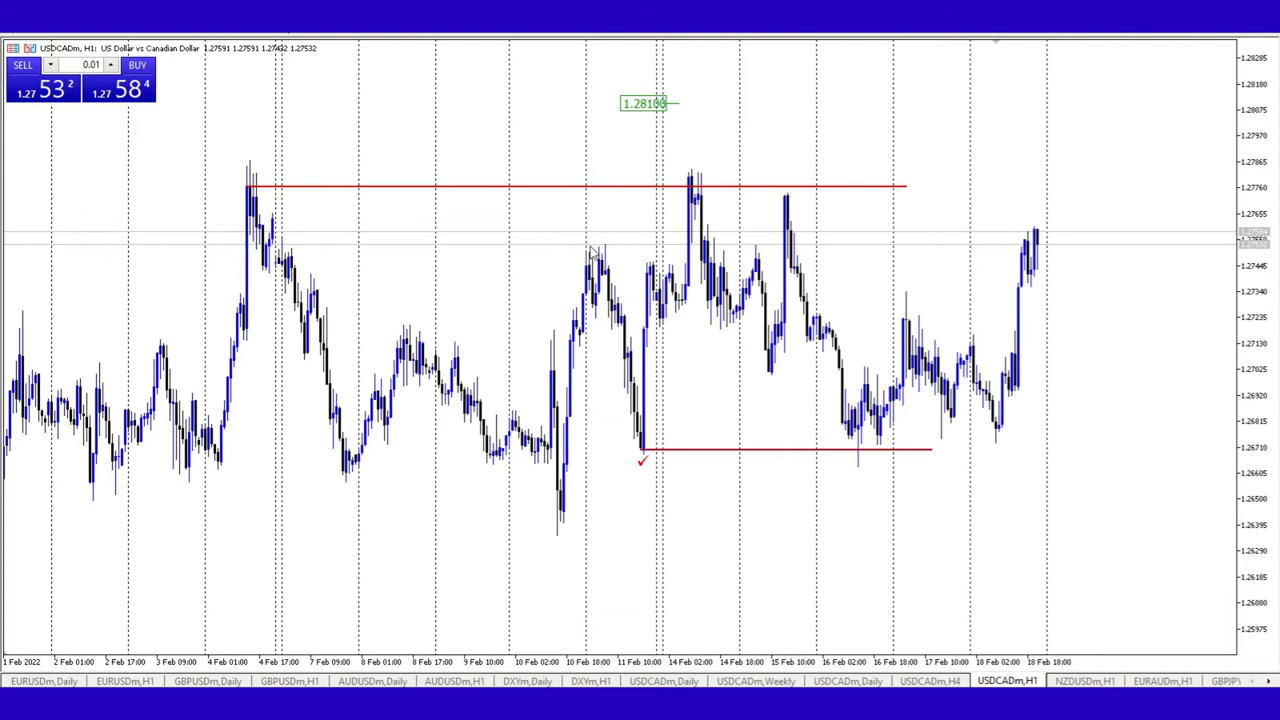
middle_click(491, 254)
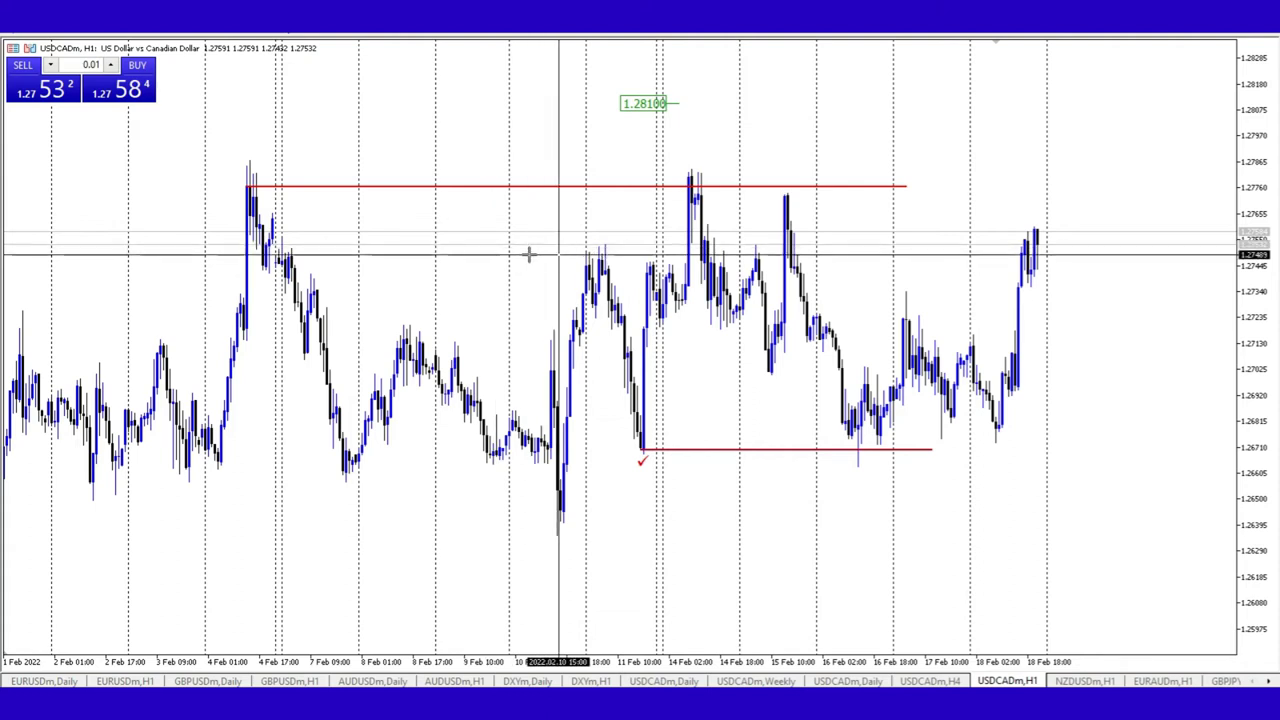
middle_click(410, 254)
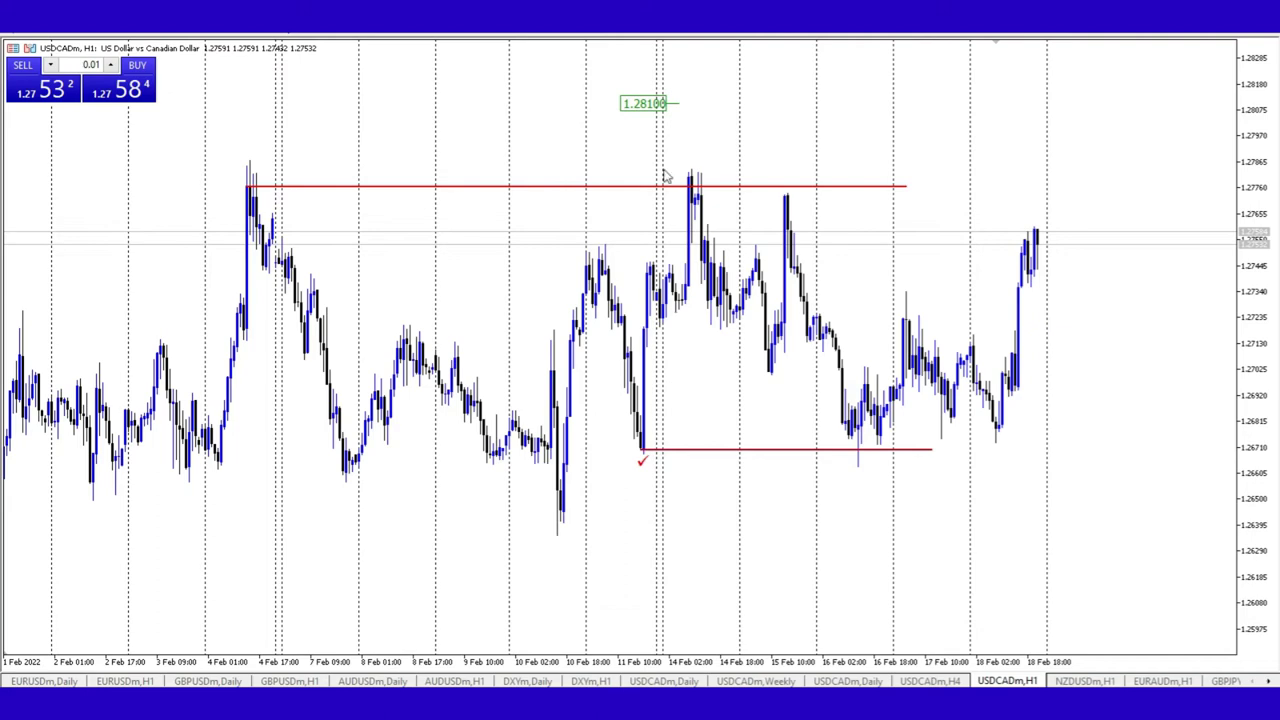
drag(634, 253, 687, 246)
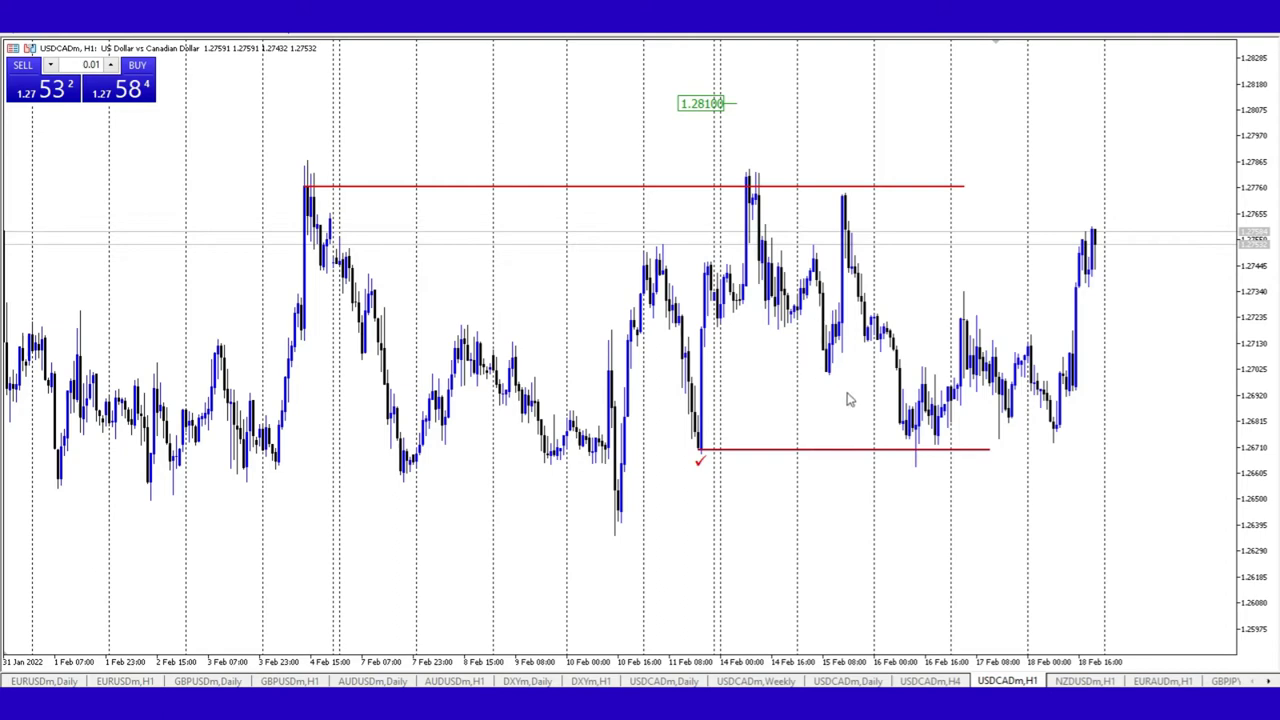
drag(884, 406, 826, 393)
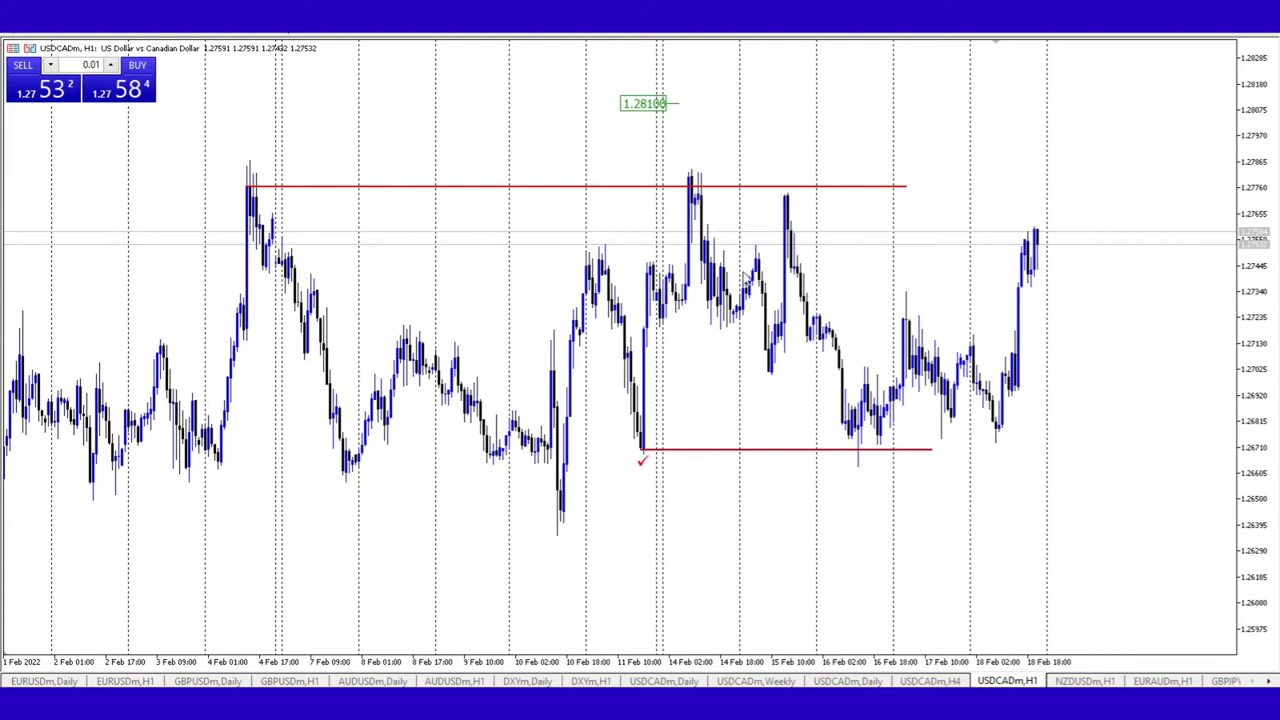
mouse_move(771, 372)
scroll(1000, 177, down, 2)
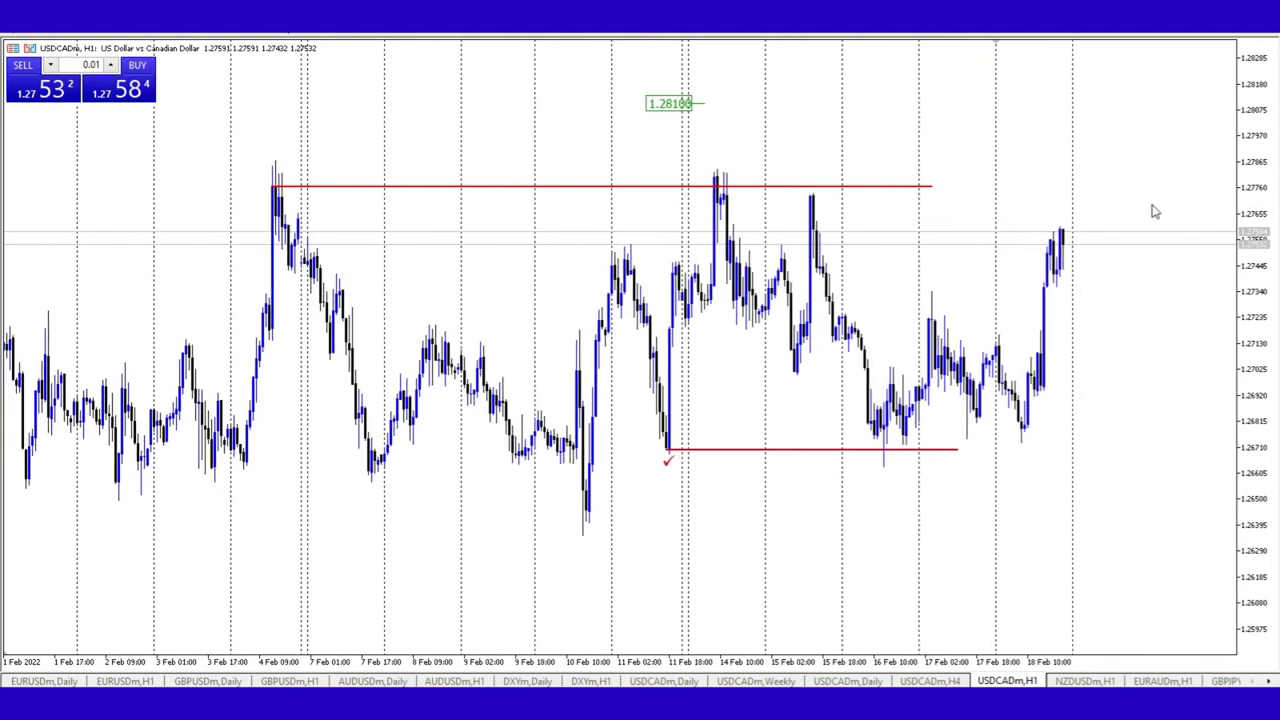
mouse_move(812, 200)
drag(726, 134, 950, 177)
scroll(950, 177, down, 5)
scroll(829, 191, up, 10)
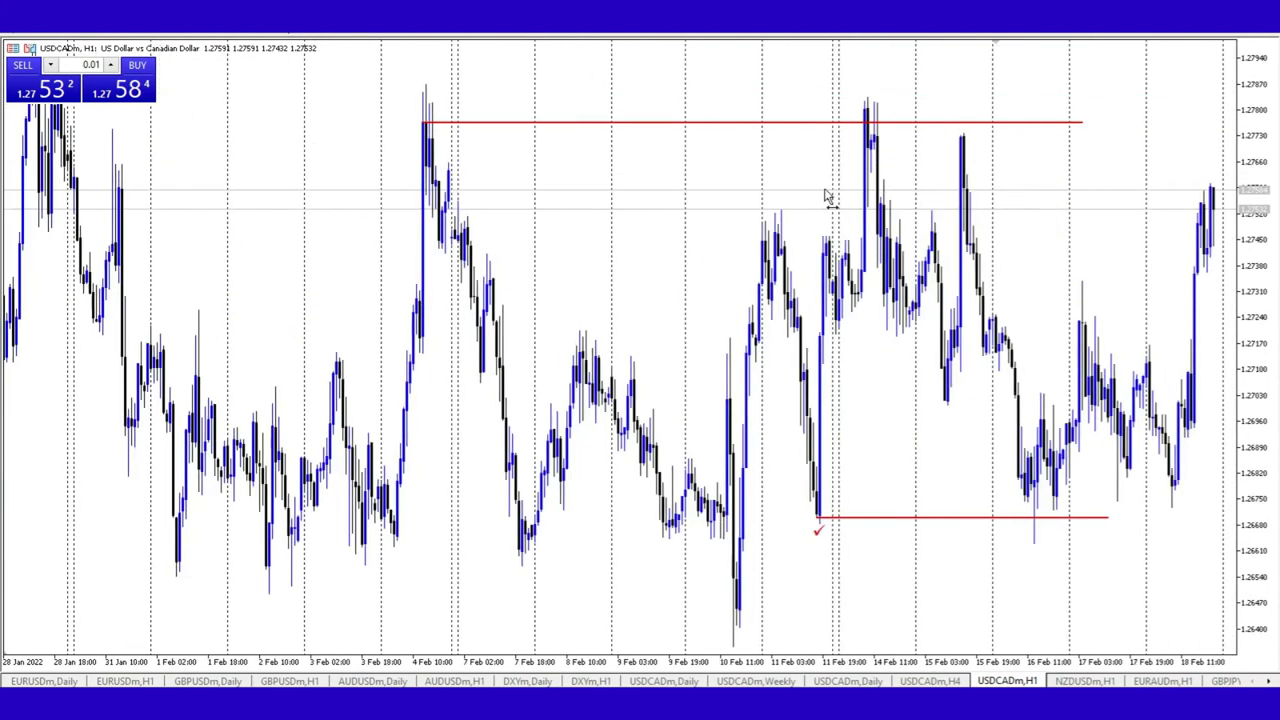
drag(1270, 150, 900, 165)
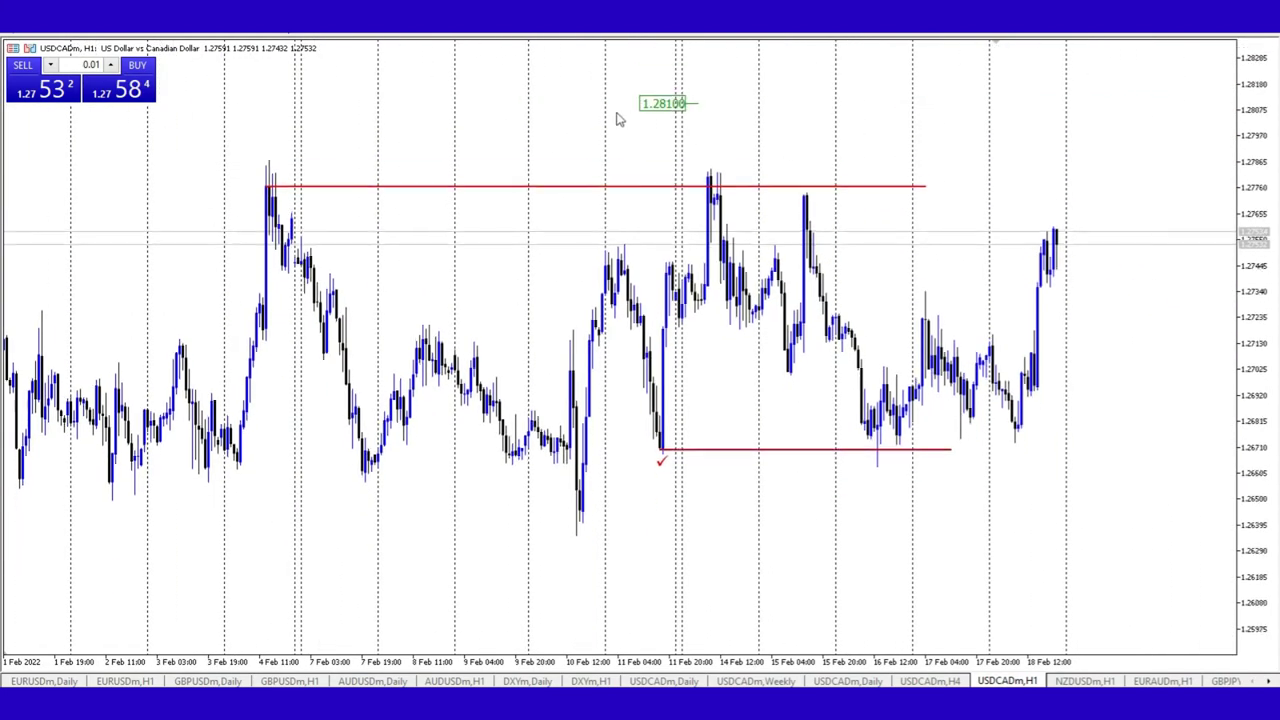
scroll(620, 117, up, 5)
scroll(675, 285, down, 4)
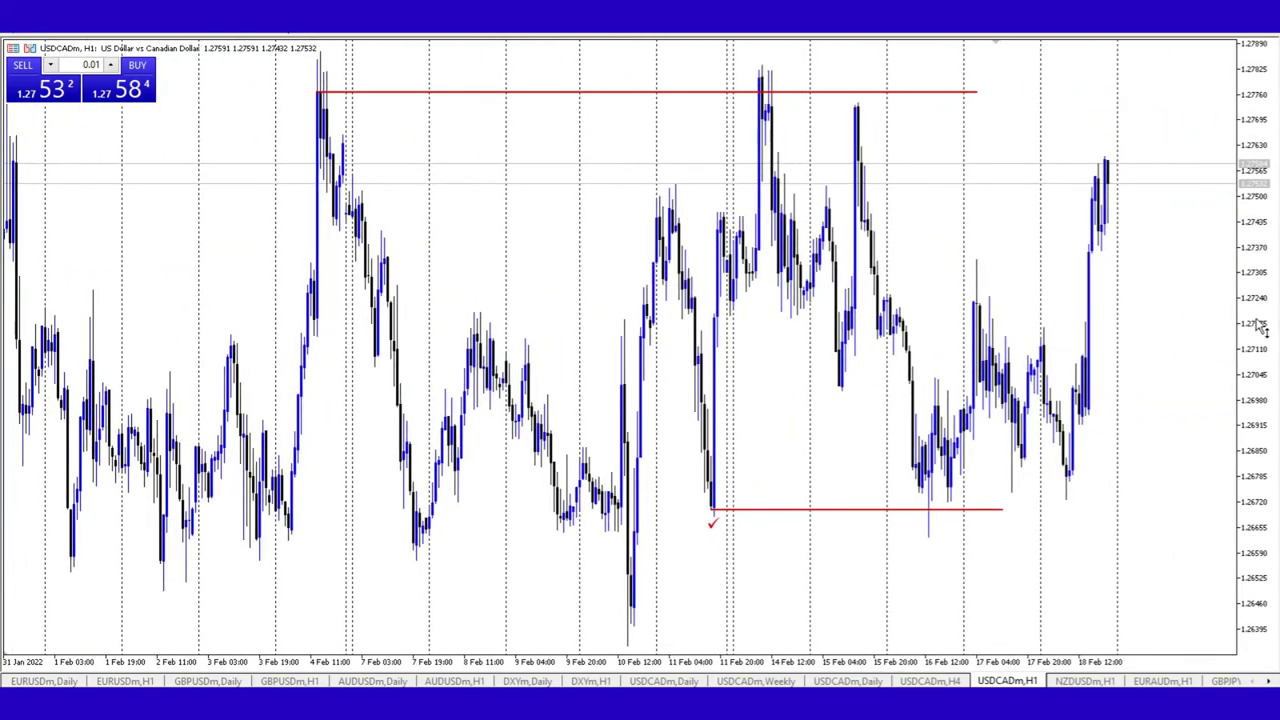
scroll(962, 318, down, 2)
scroll(962, 318, down, 2)
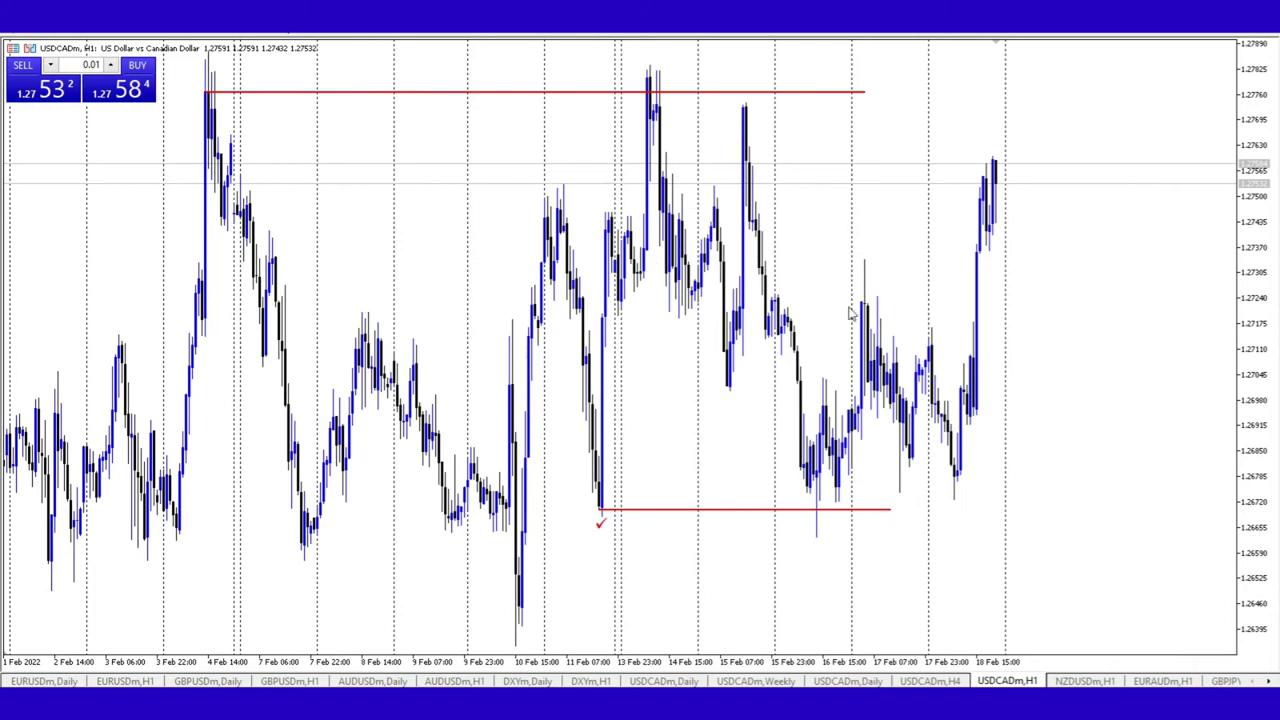
Draw a small red rectangle over the 15 February 2022 high at about 1.2769 to 1.2775 on the H1 chart.
key(plus)
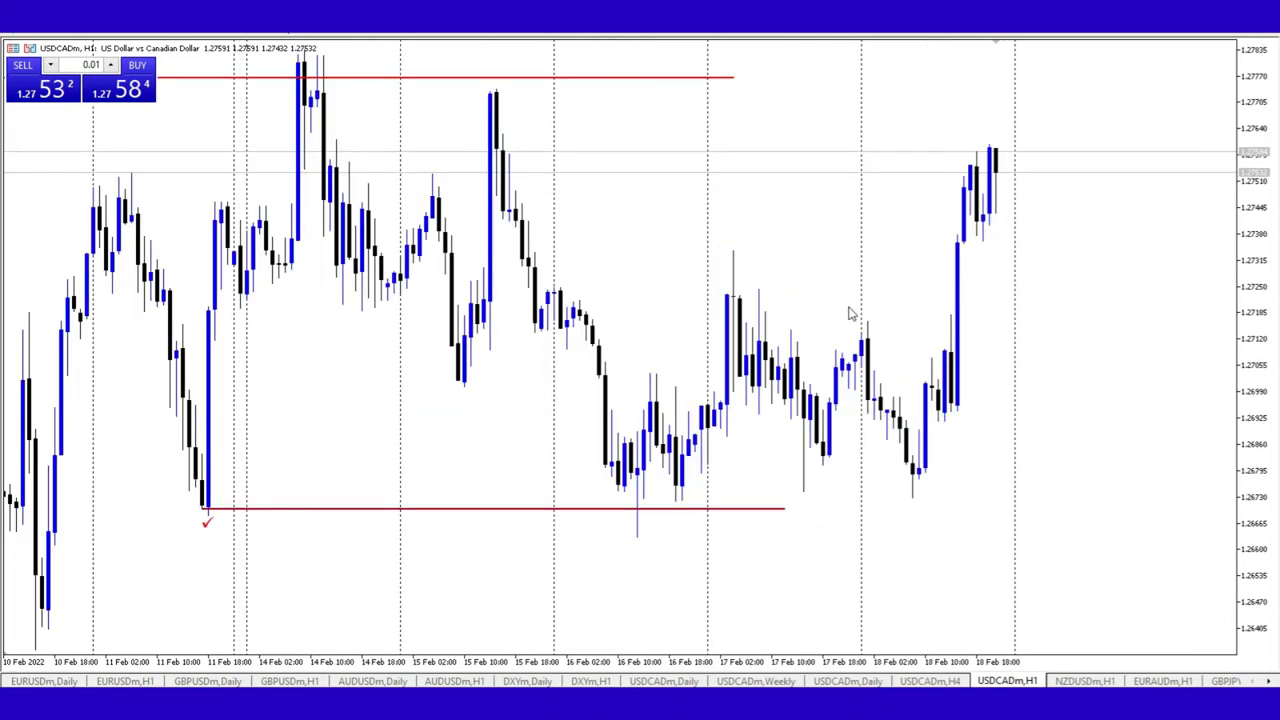
drag(408, 365, 667, 380)
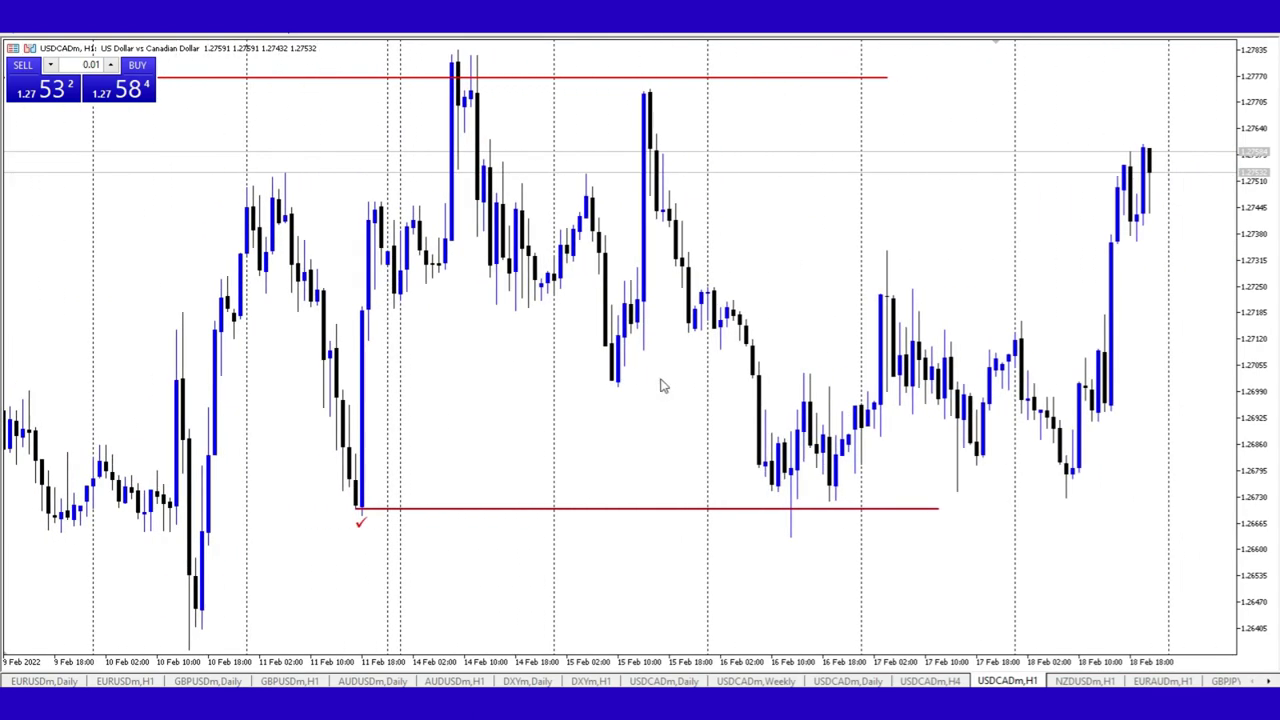
mouse_move(1270, 232)
mouse_down()
mouse_move(1270, 270)
mouse_move(1270, 228)
mouse_up()
drag(566, 277, 757, 318)
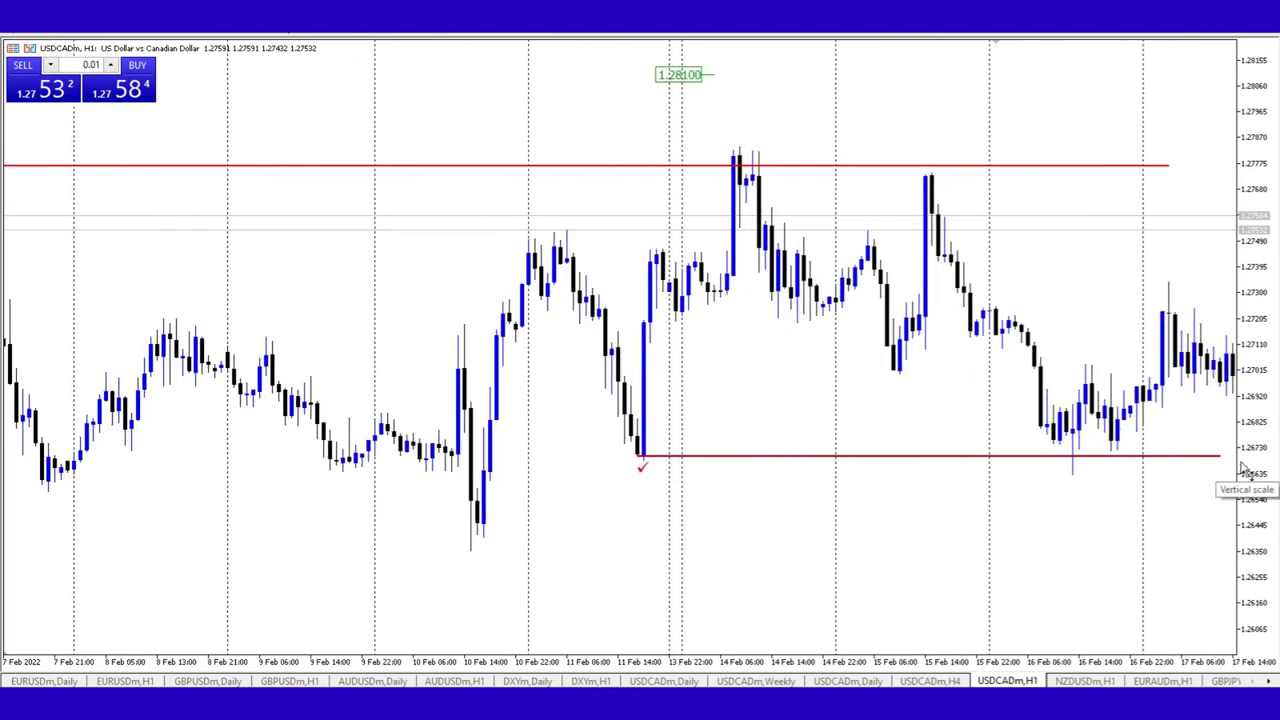
drag(1245, 466, 1240, 424)
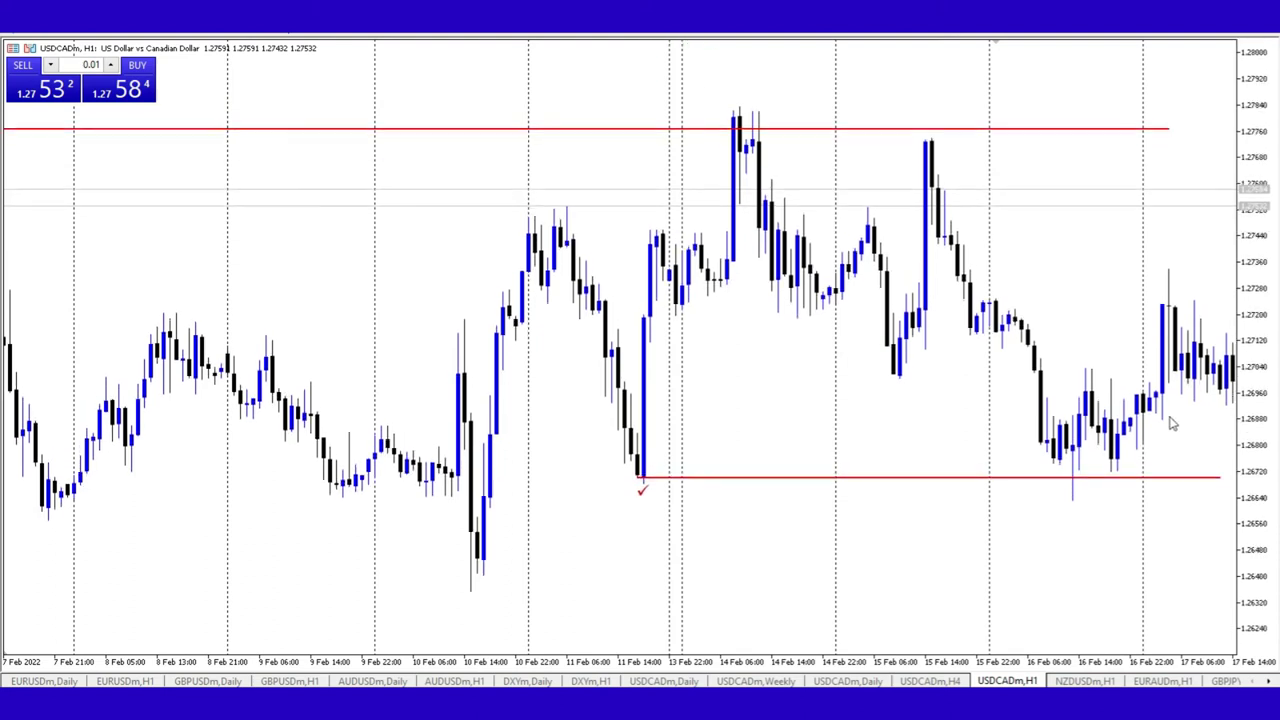
click(106, 36)
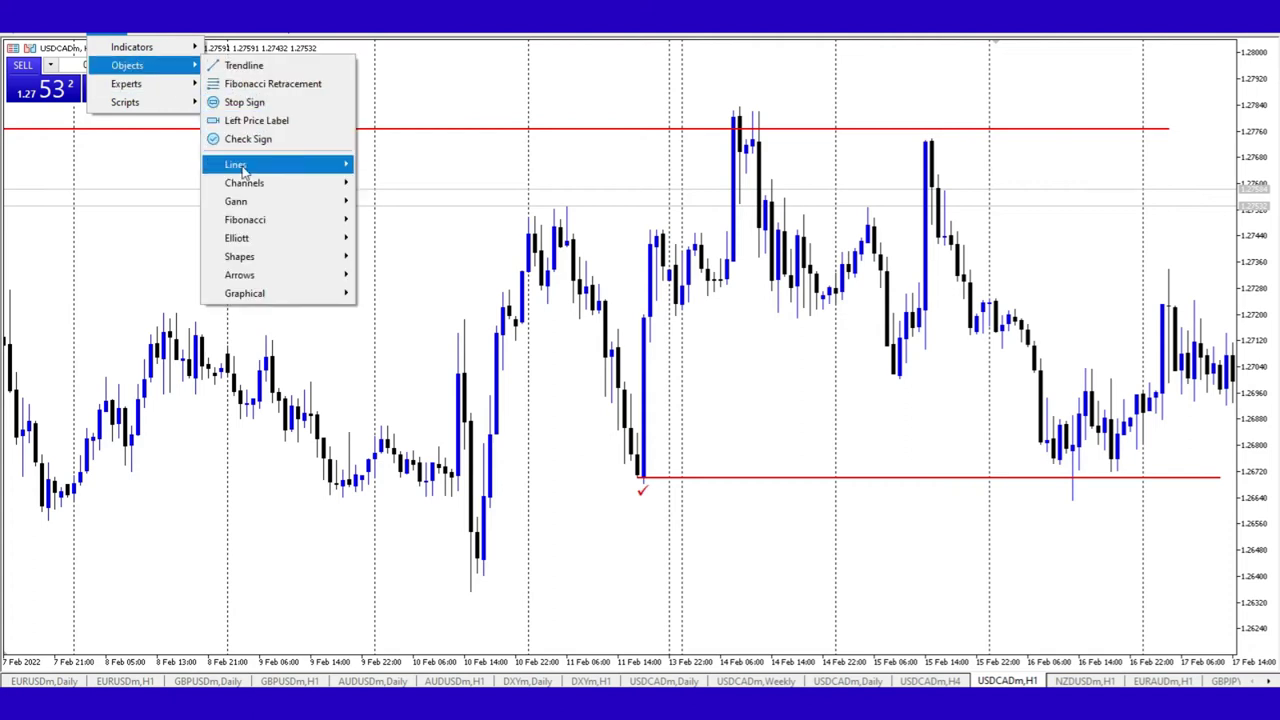
mouse_move(241, 276)
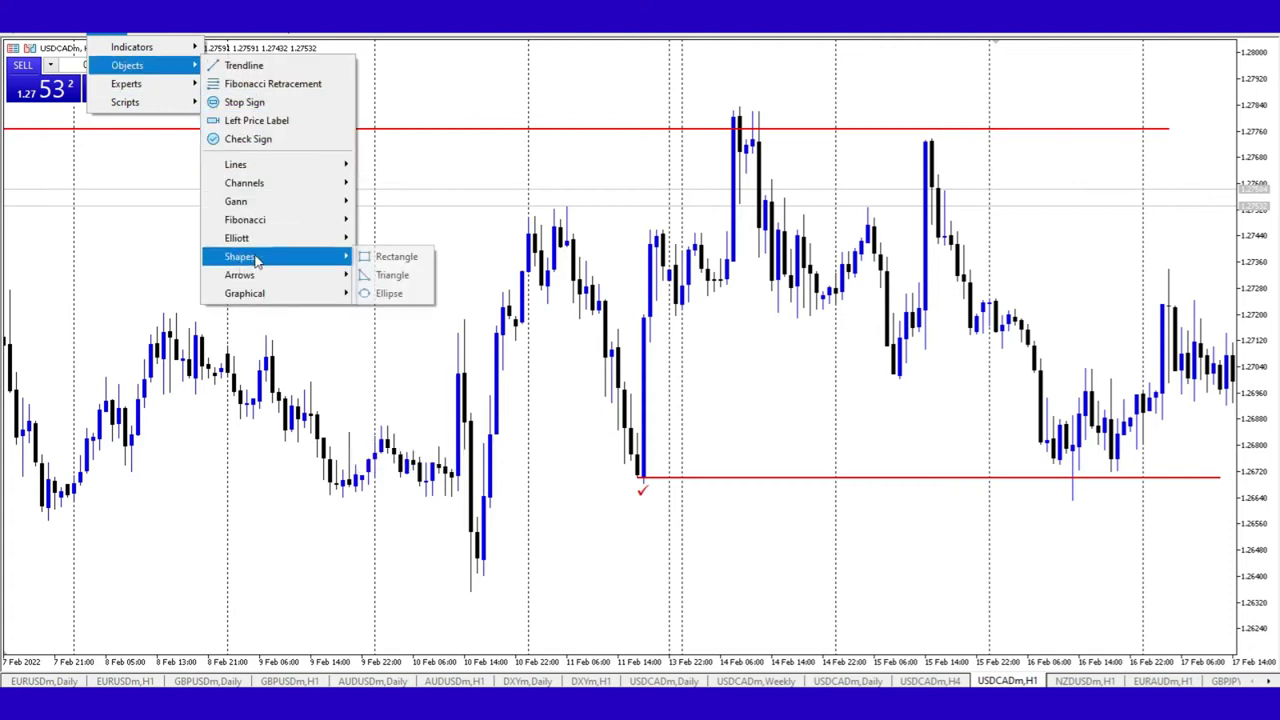
click(395, 274)
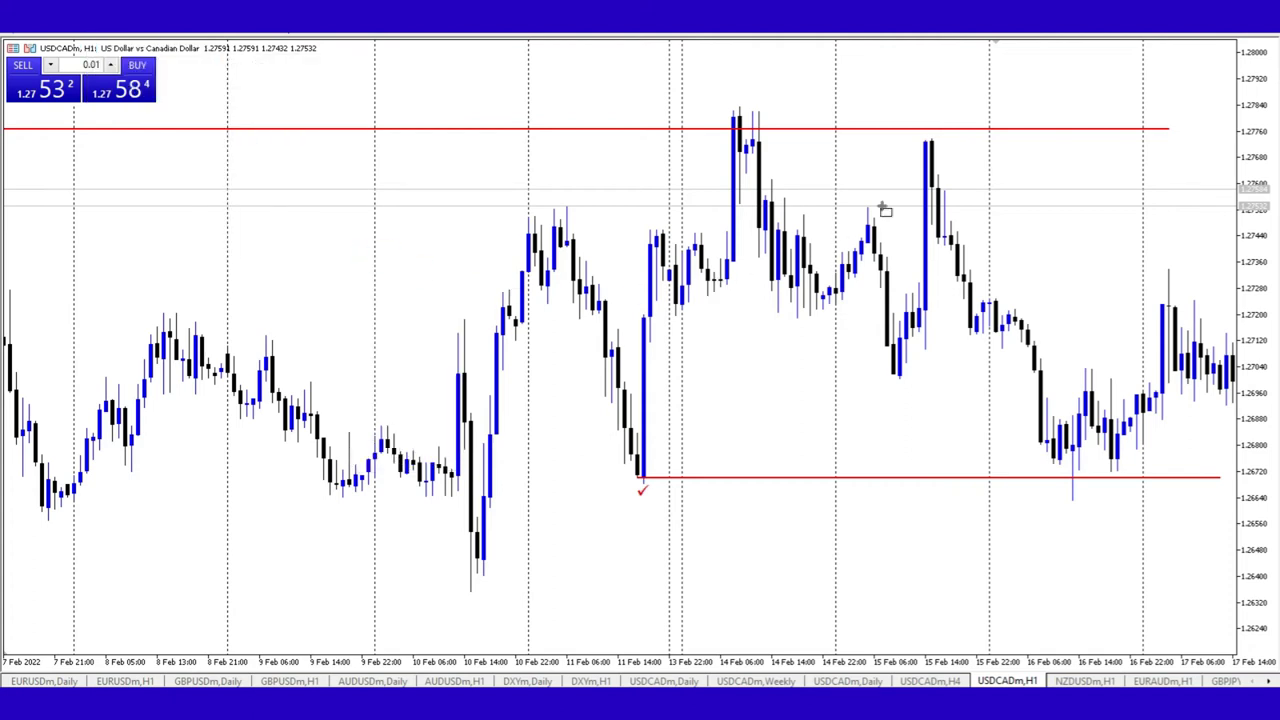
drag(914, 153, 952, 140)
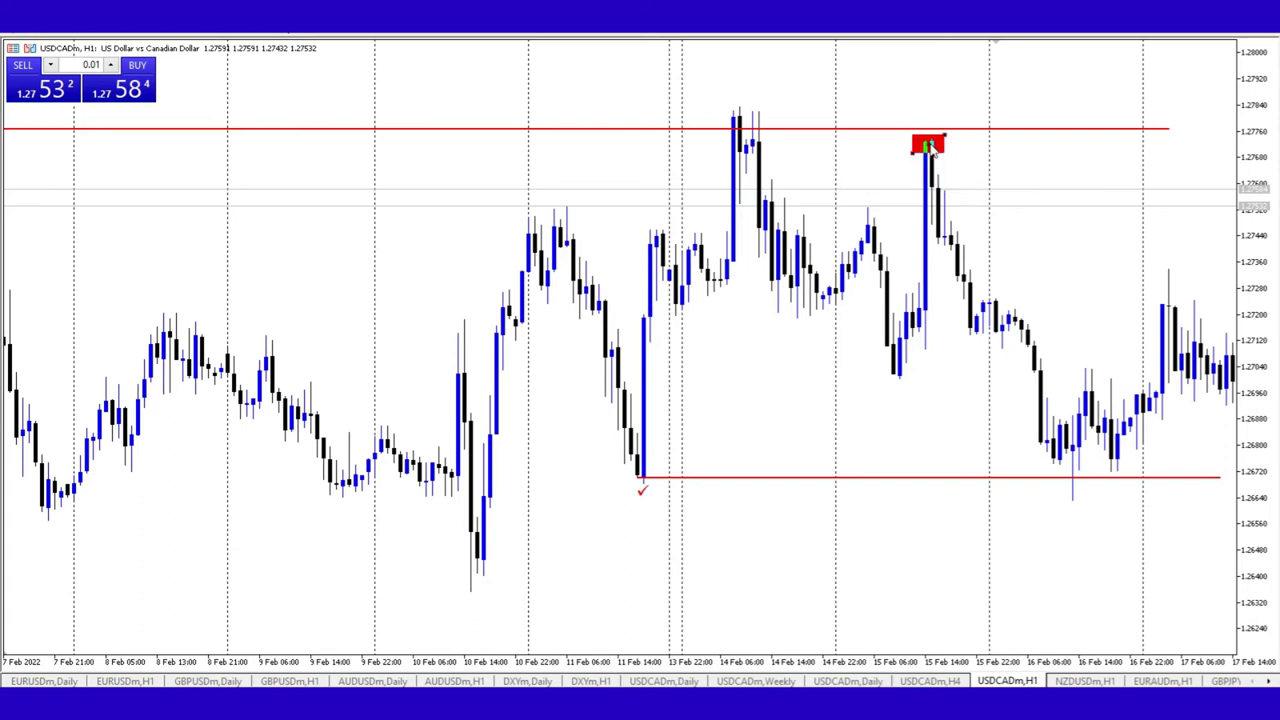
Reshape the red rectangle to span from the 14 February high to late 15 February at about 1.2769 to 1.2773, and delete it.
drag(930, 147, 986, 146)
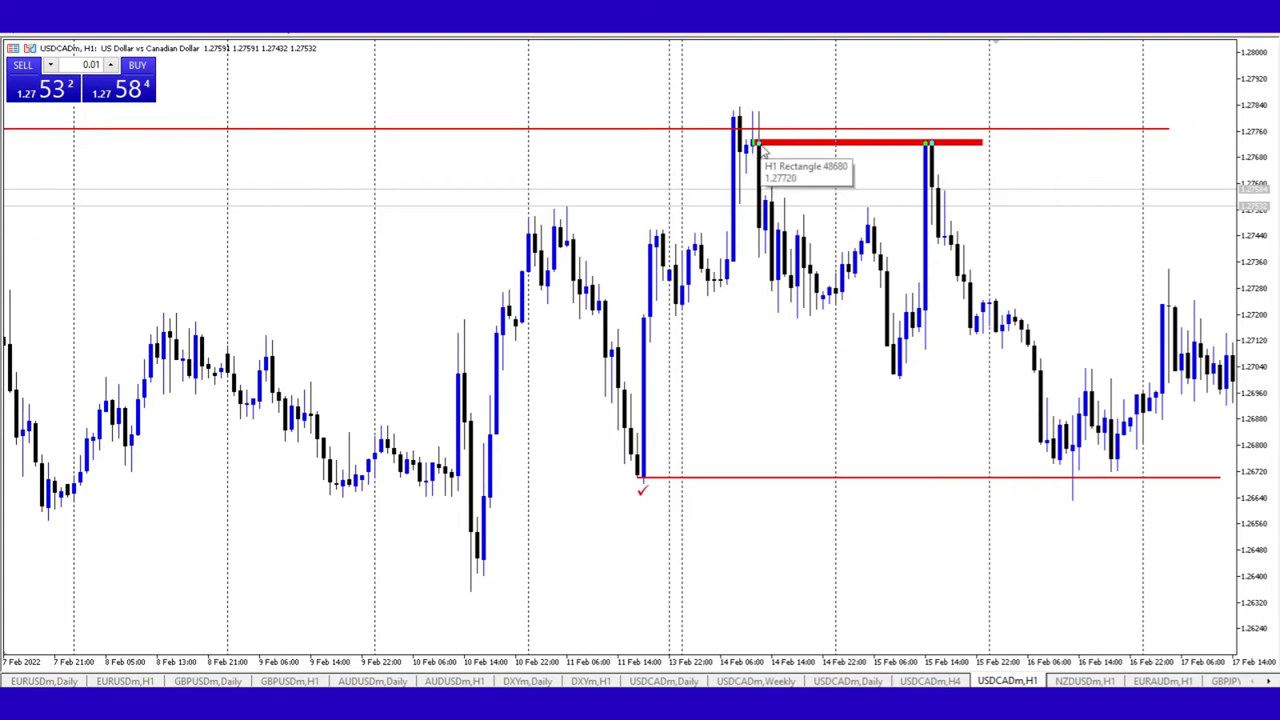
double_click(751, 150)
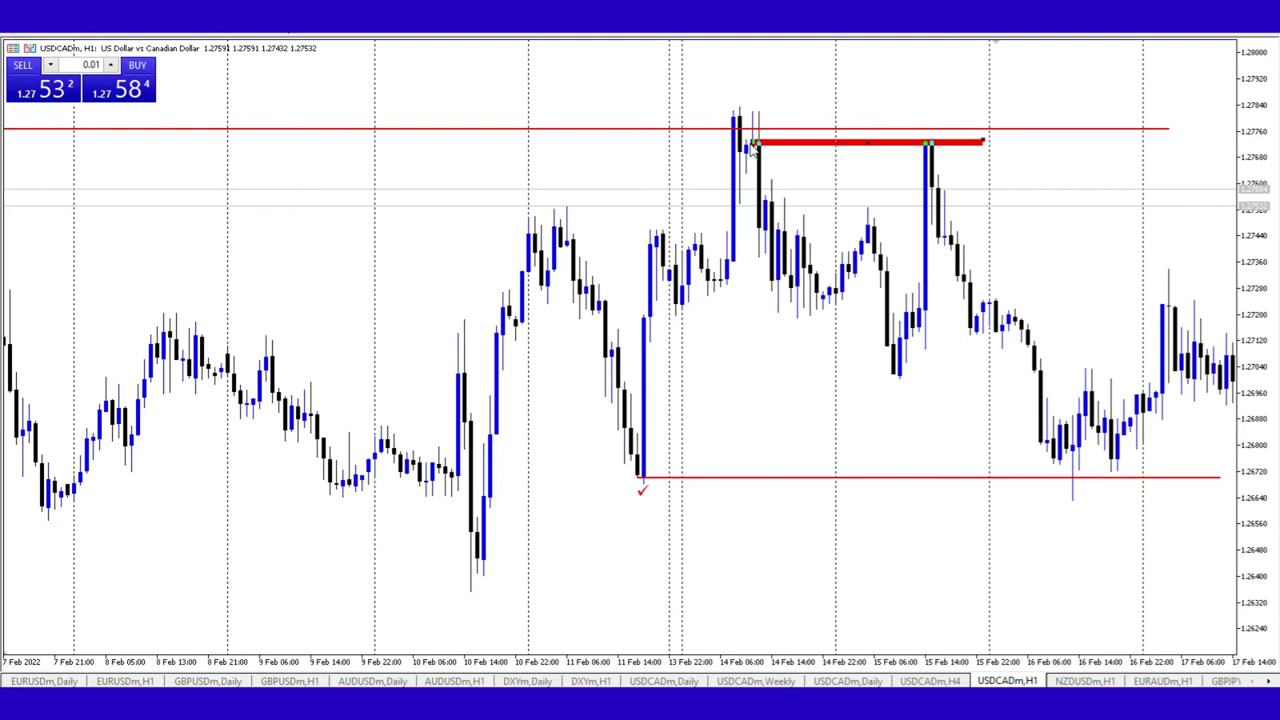
drag(752, 150, 745, 161)
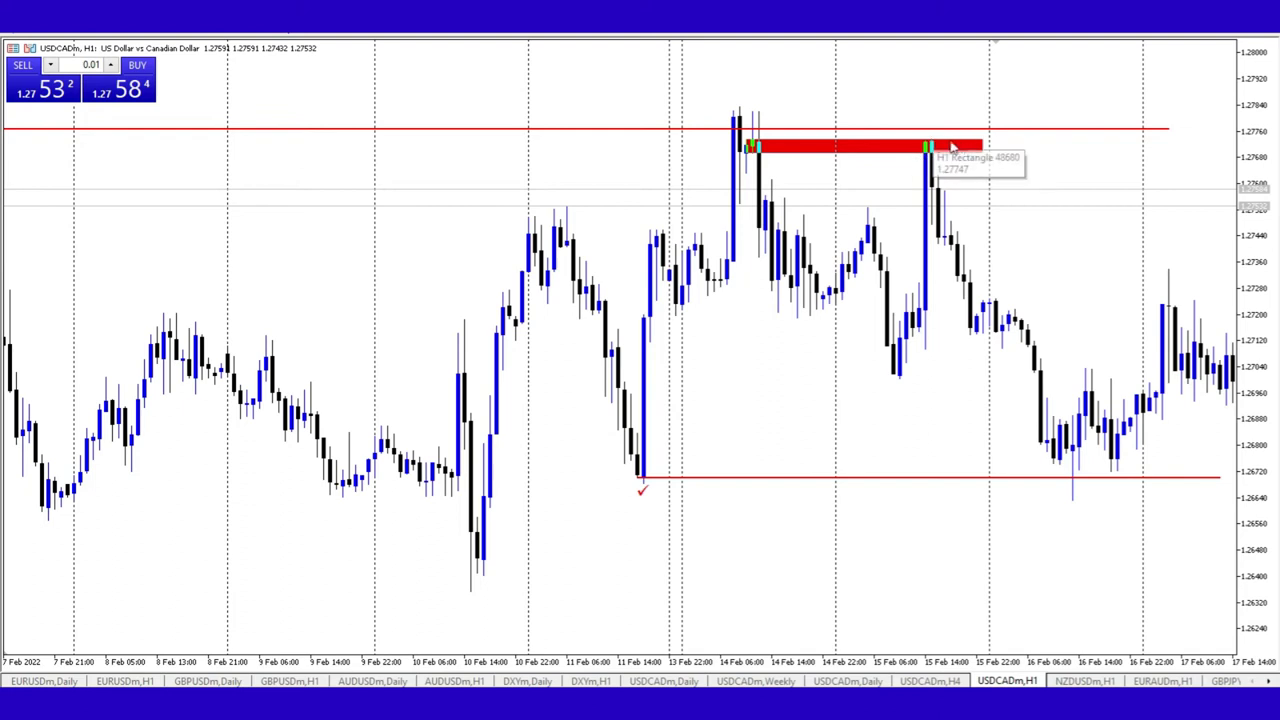
scroll(932, 152, down, 1)
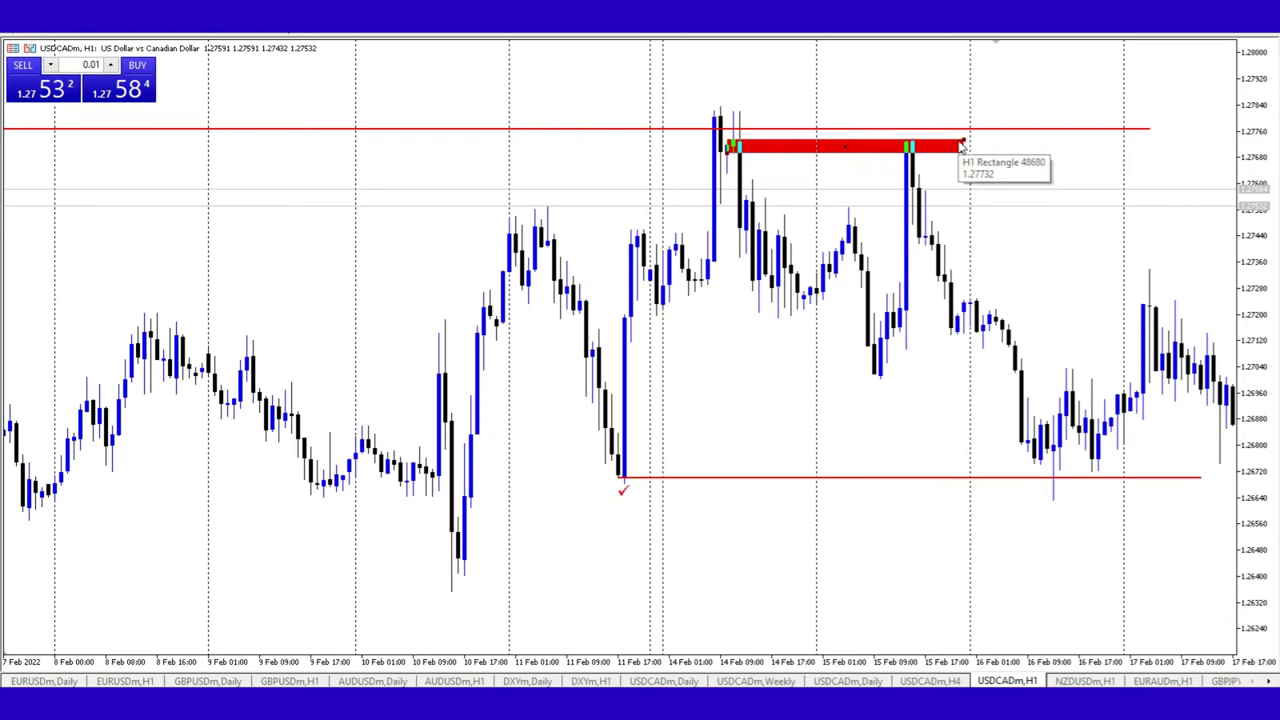
key(Delete)
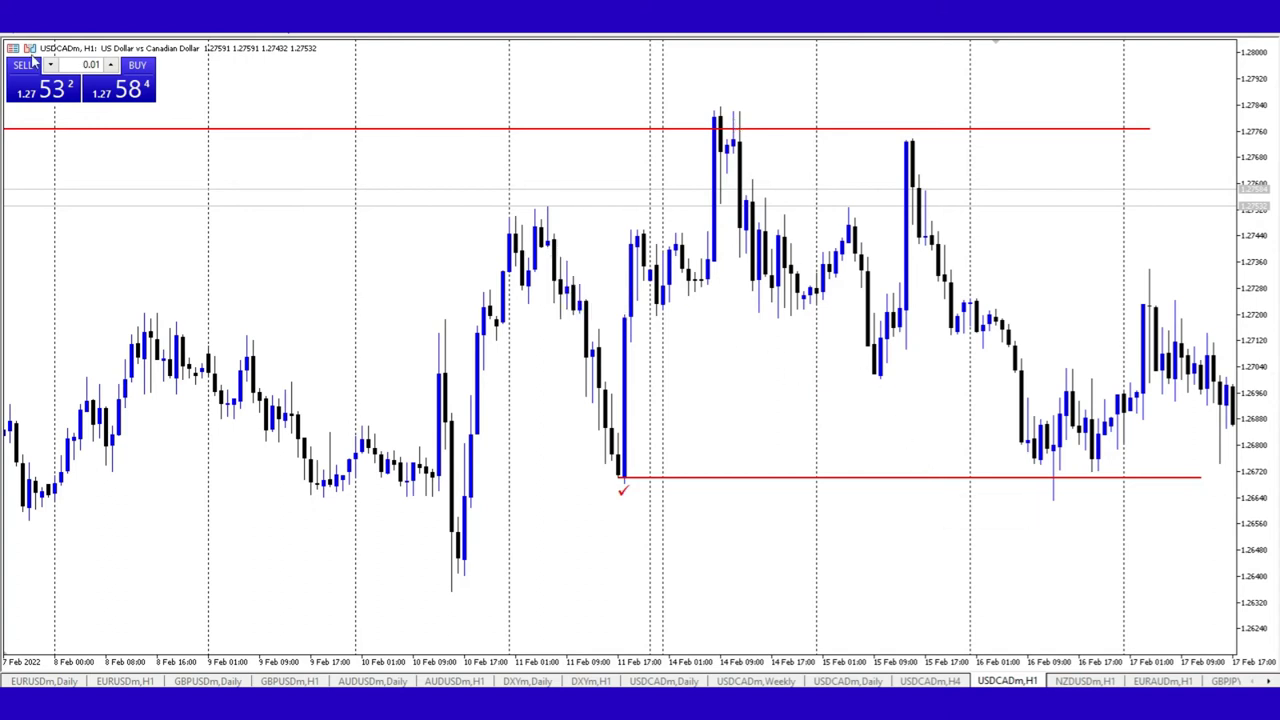
Draw a Fibonacci retracement from the upper red line at about 1.2777 to the lower one at about 1.2670, starting early on 11 February 2022.
click(108, 38)
mouse_move(115, 68)
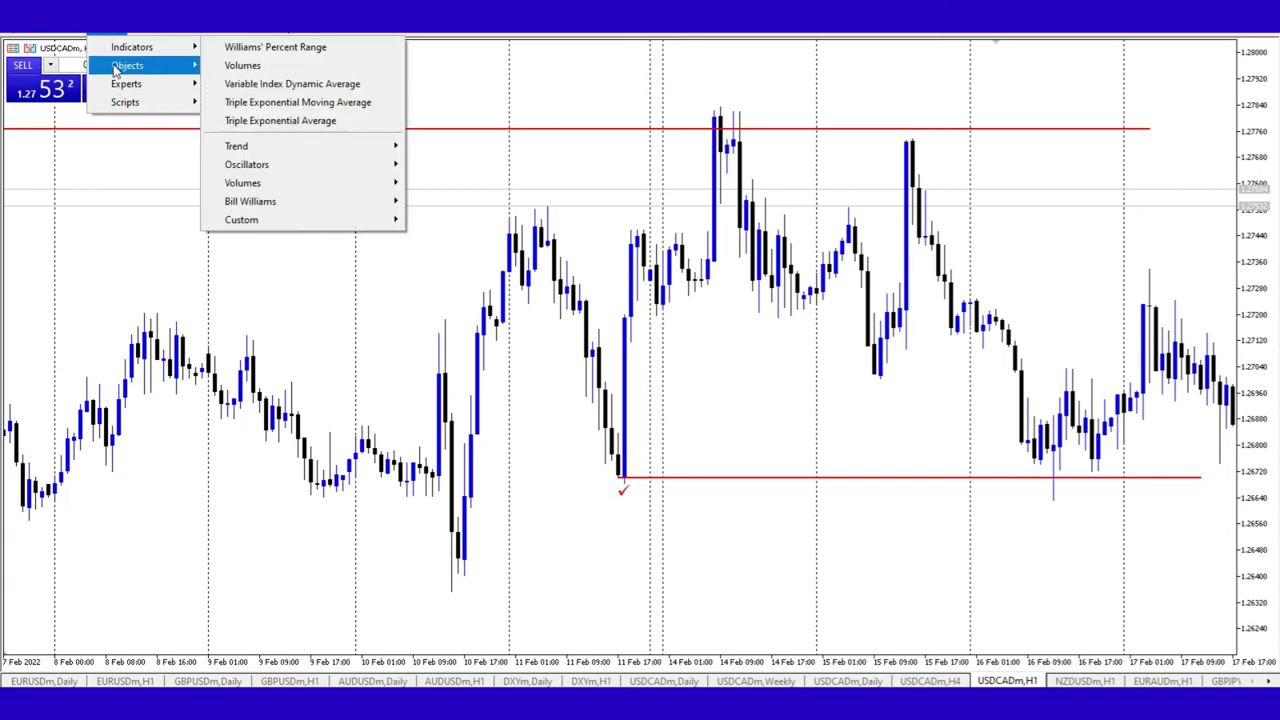
click(288, 84)
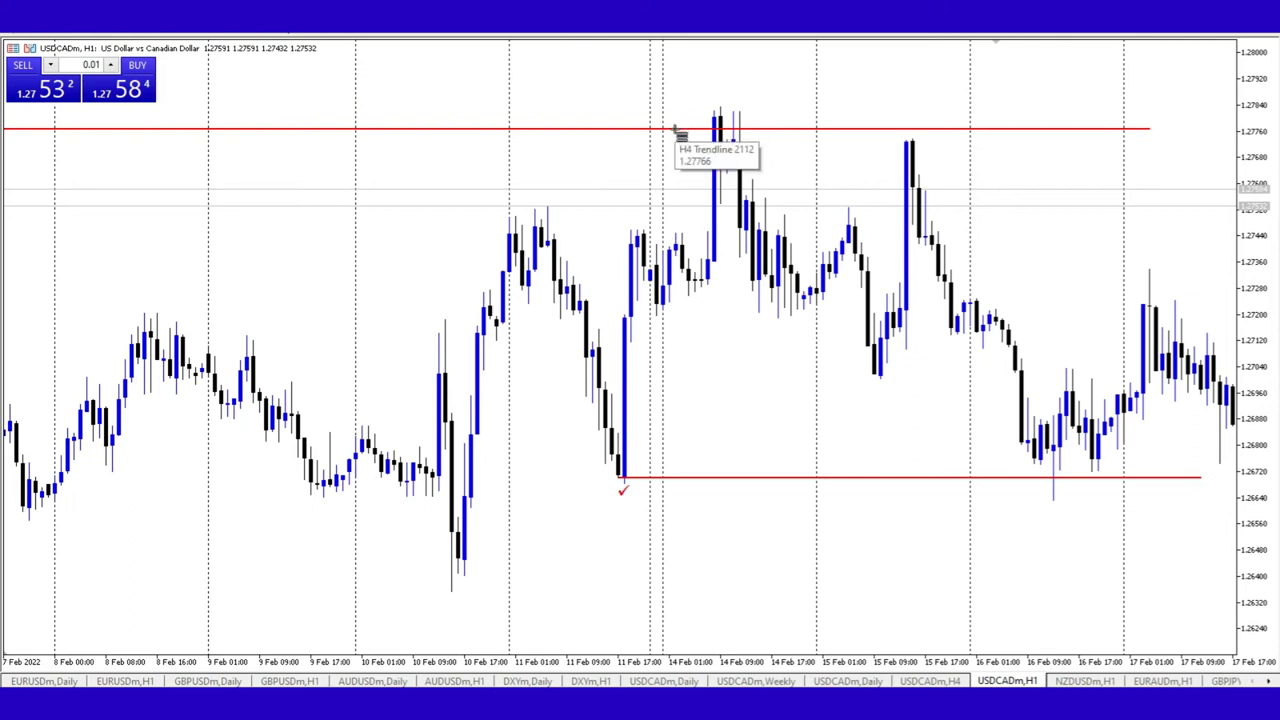
drag(674, 129, 807, 479)
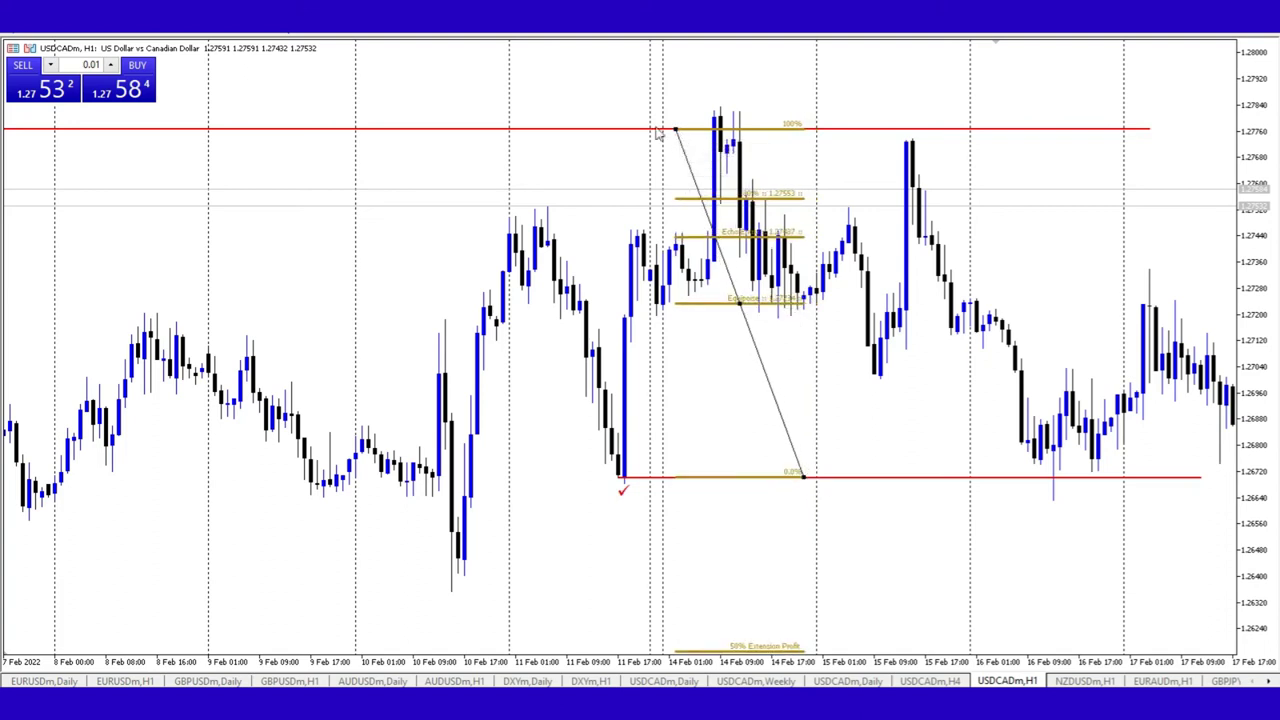
drag(663, 130, 530, 132)
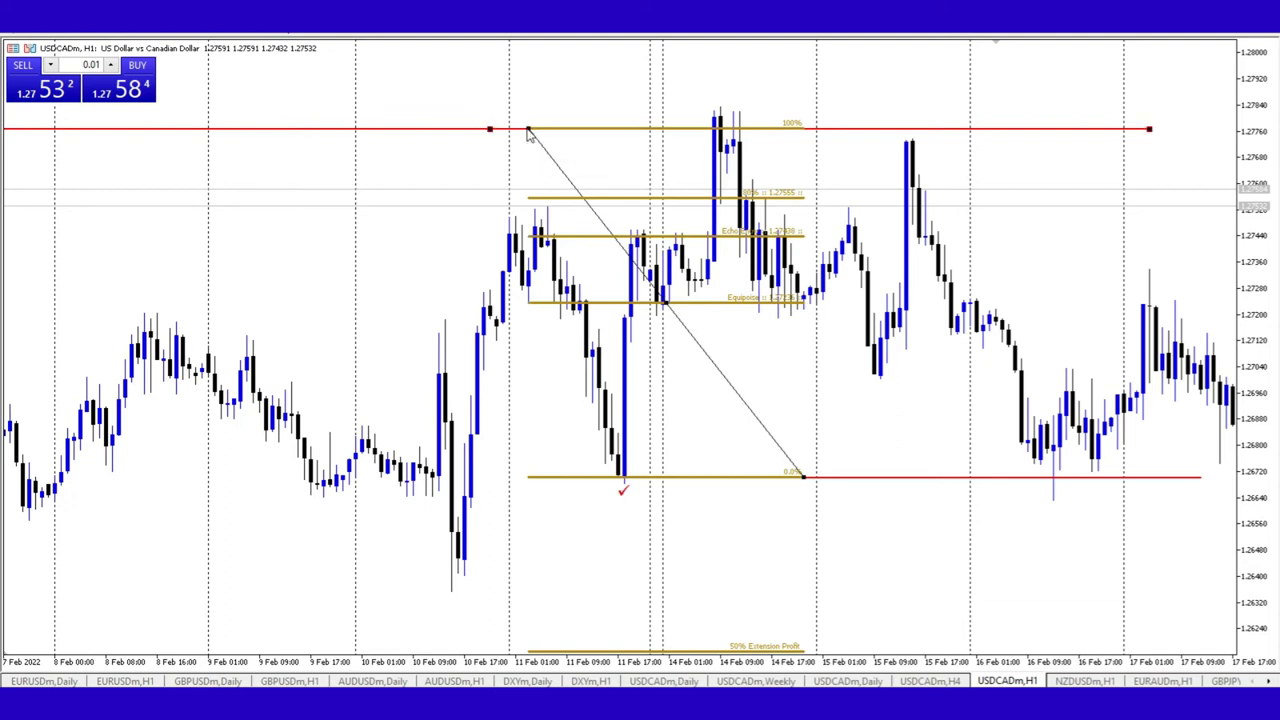
double_click(531, 131)
drag(529, 130, 535, 134)
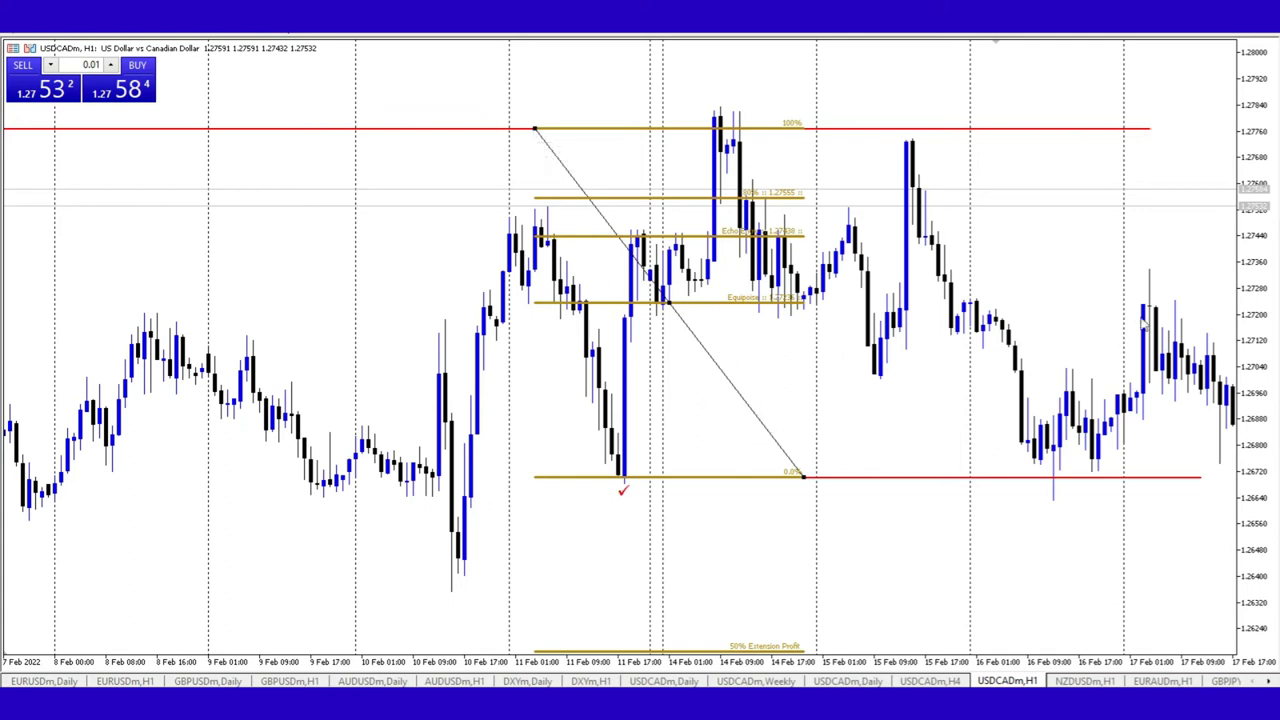
Place a horizontal line at 1.27233 along the retracement's Equipoise level.
drag(1270, 235, 1270, 300)
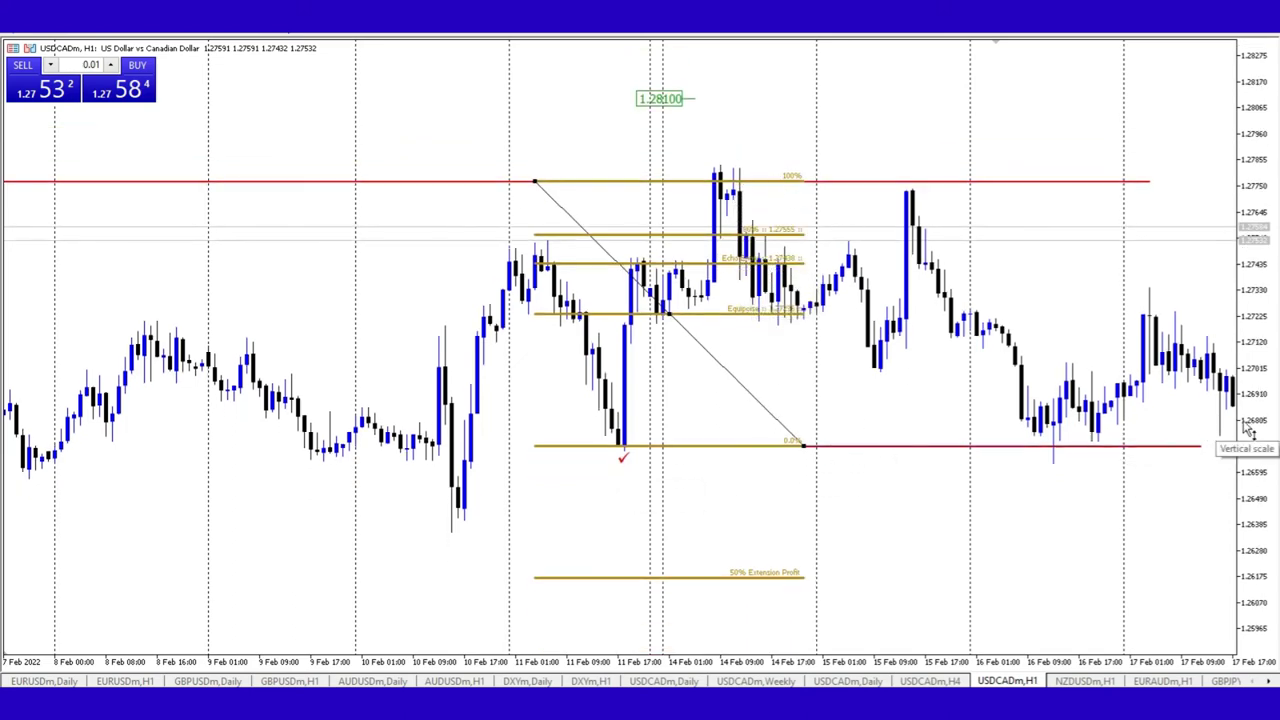
drag(1250, 428, 1266, 375)
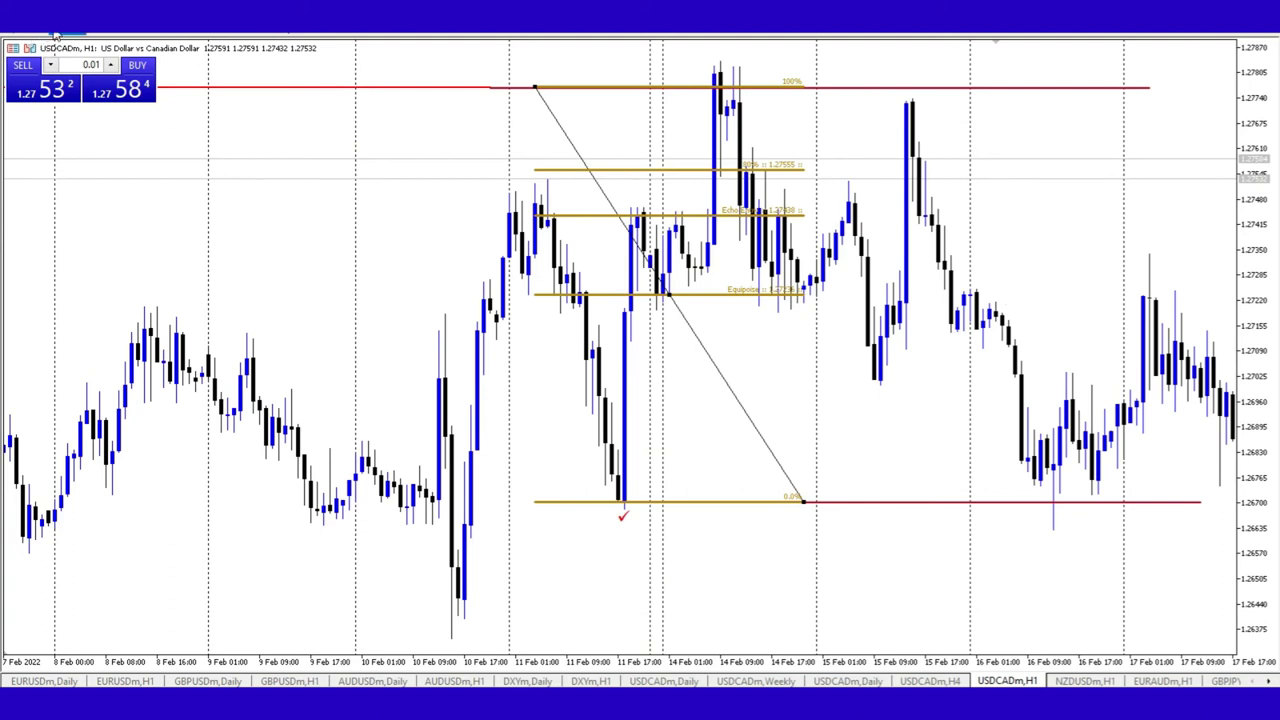
click(108, 33)
mouse_move(145, 65)
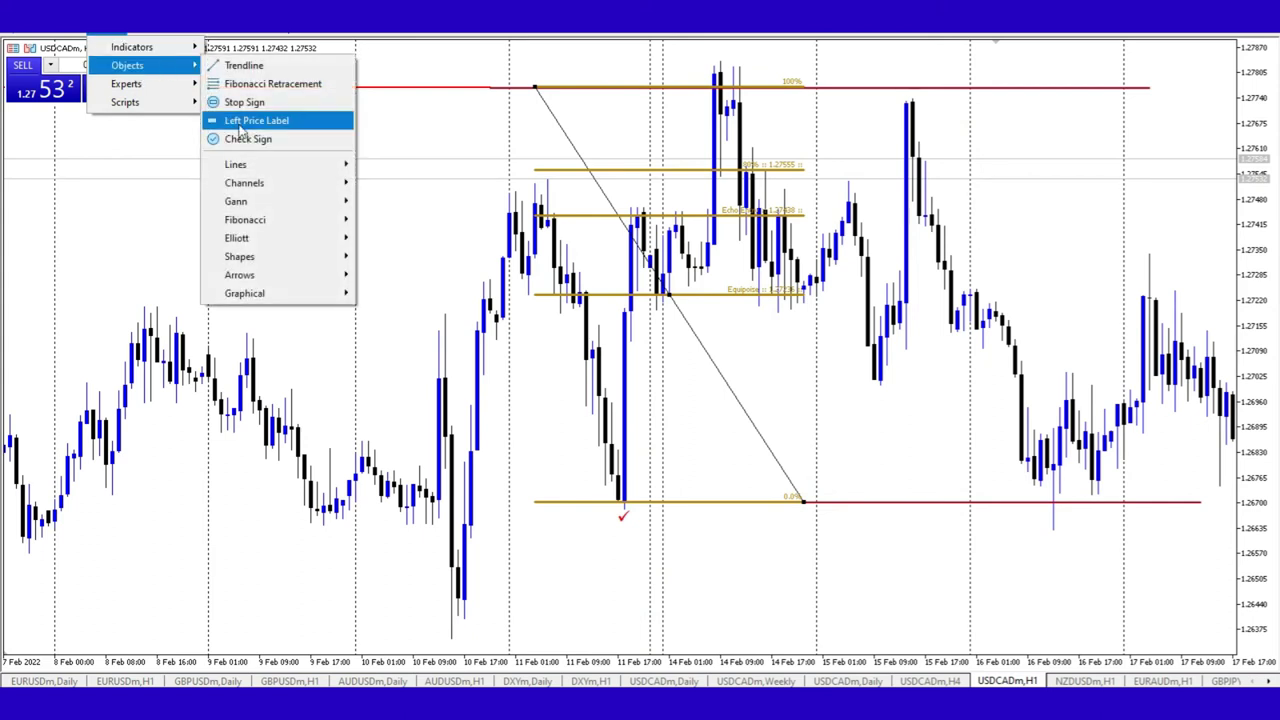
mouse_move(272, 166)
click(390, 181)
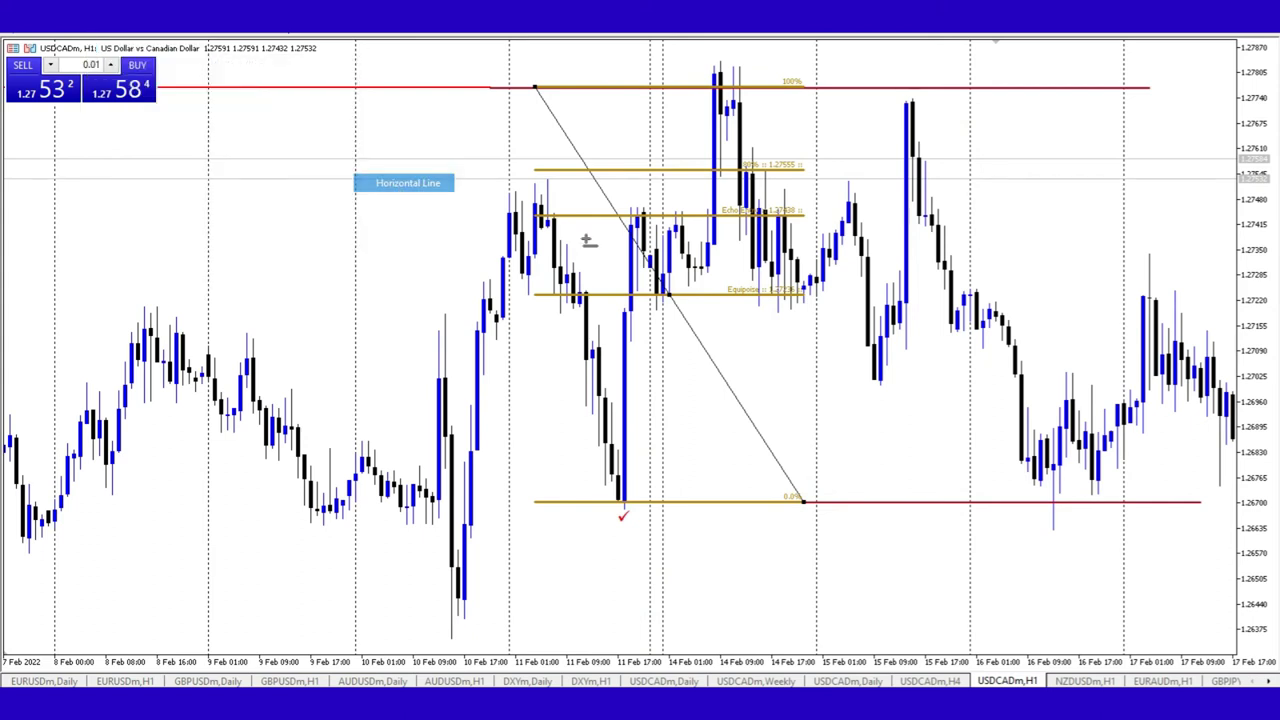
click(689, 297)
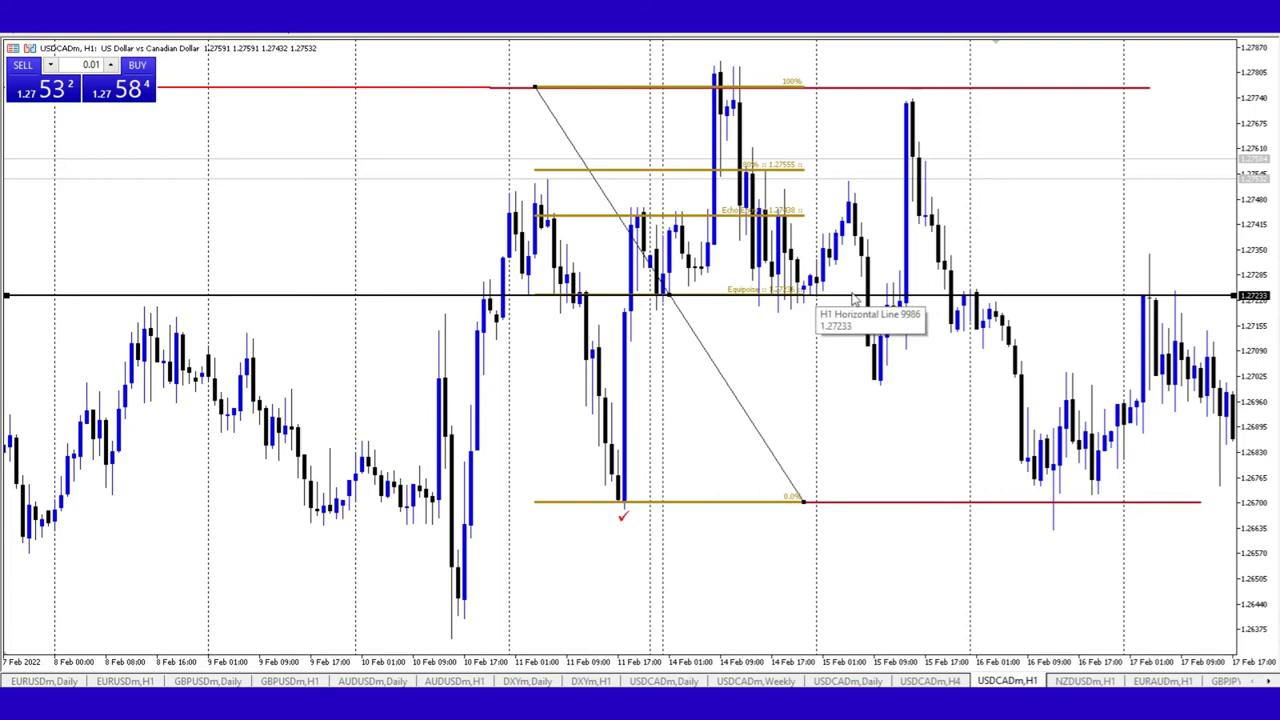
Measure from the upper red line at the 14 February high down to the Equipoise level, and up to the 1.28100 price label.
drag(1272, 208, 1274, 280)
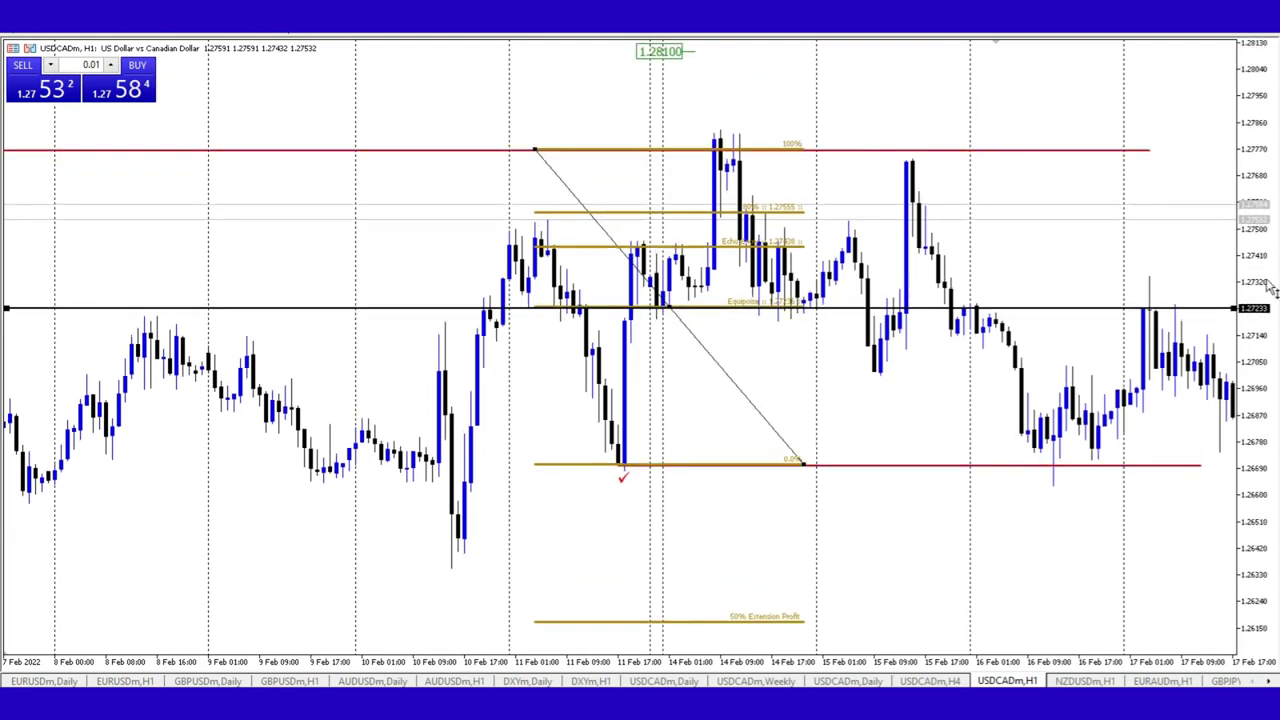
middle_click(745, 70)
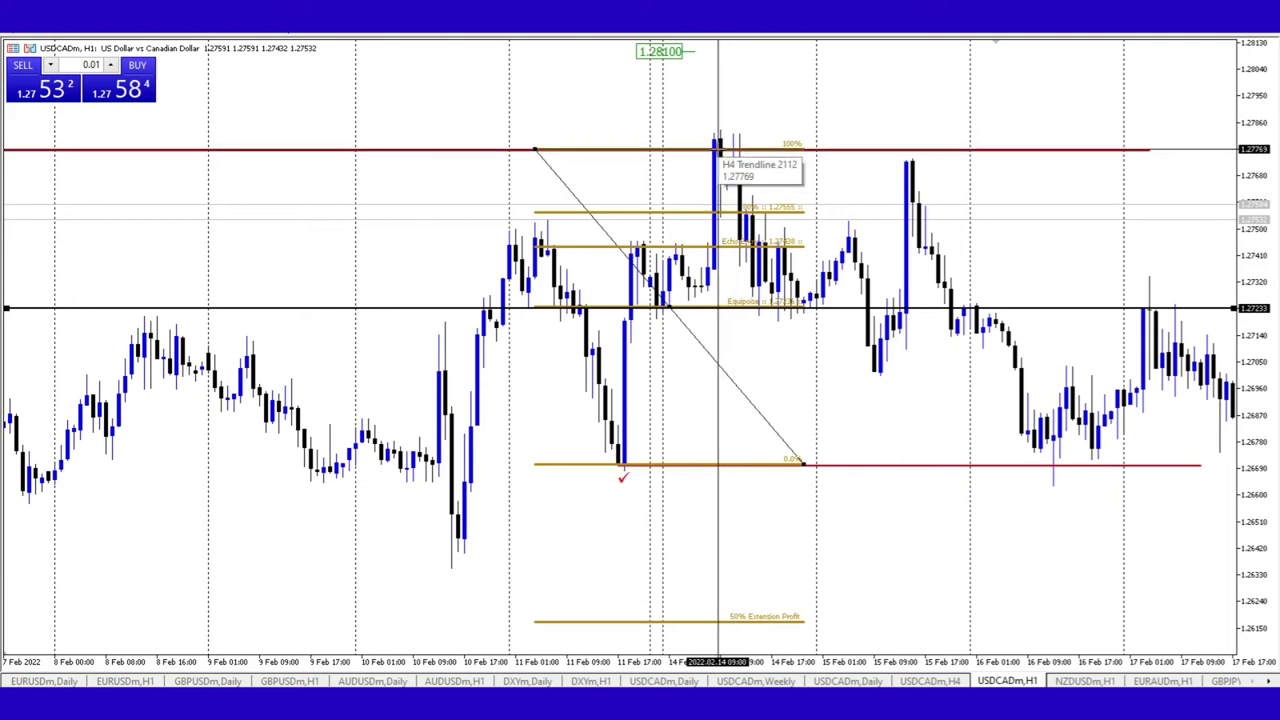
drag(717, 150, 801, 302)
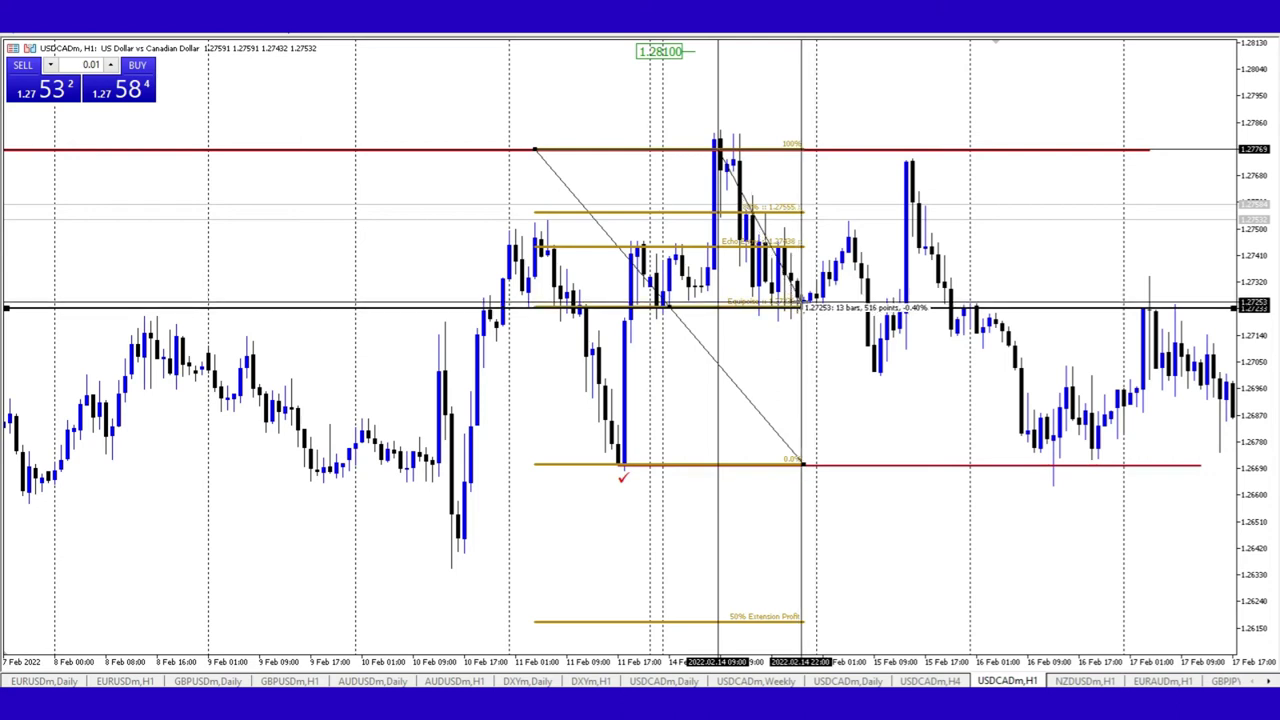
drag(718, 140, 780, 53)
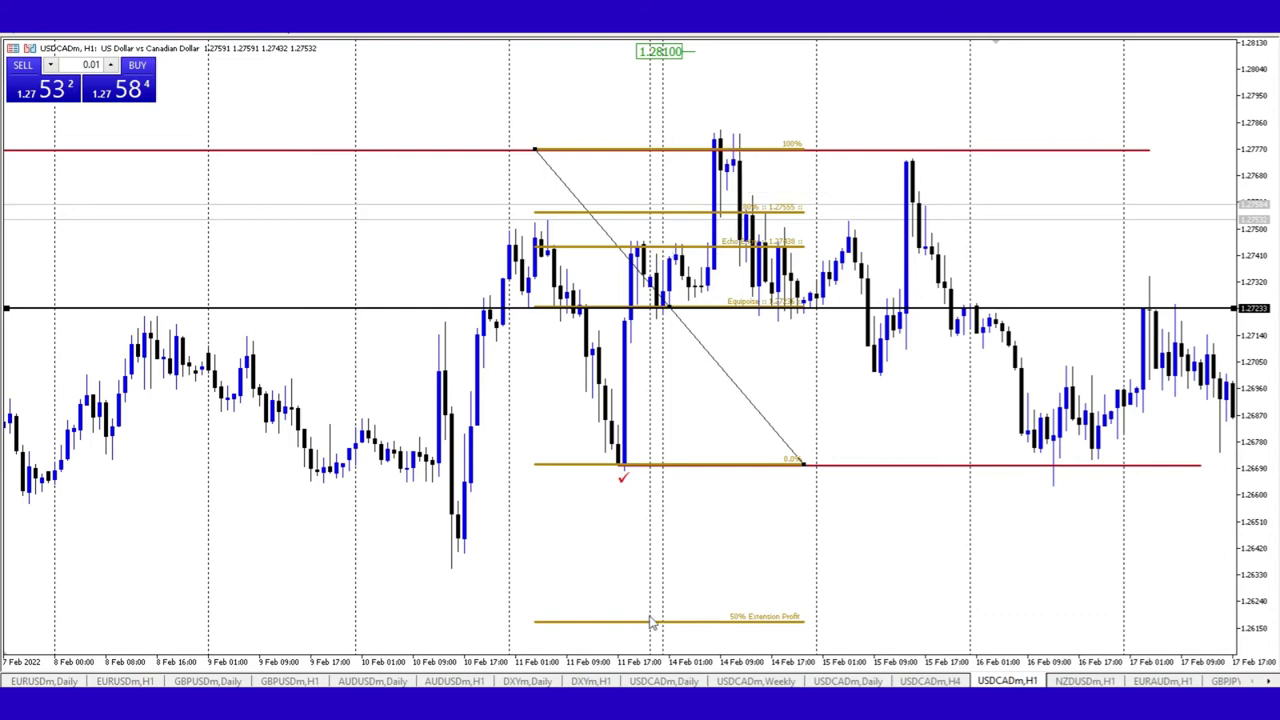
Switch to Telegram, examine the "Soup's On!" chart image in the ECHO CHARTS channel, and return to the chart.
key(alt+Tab)
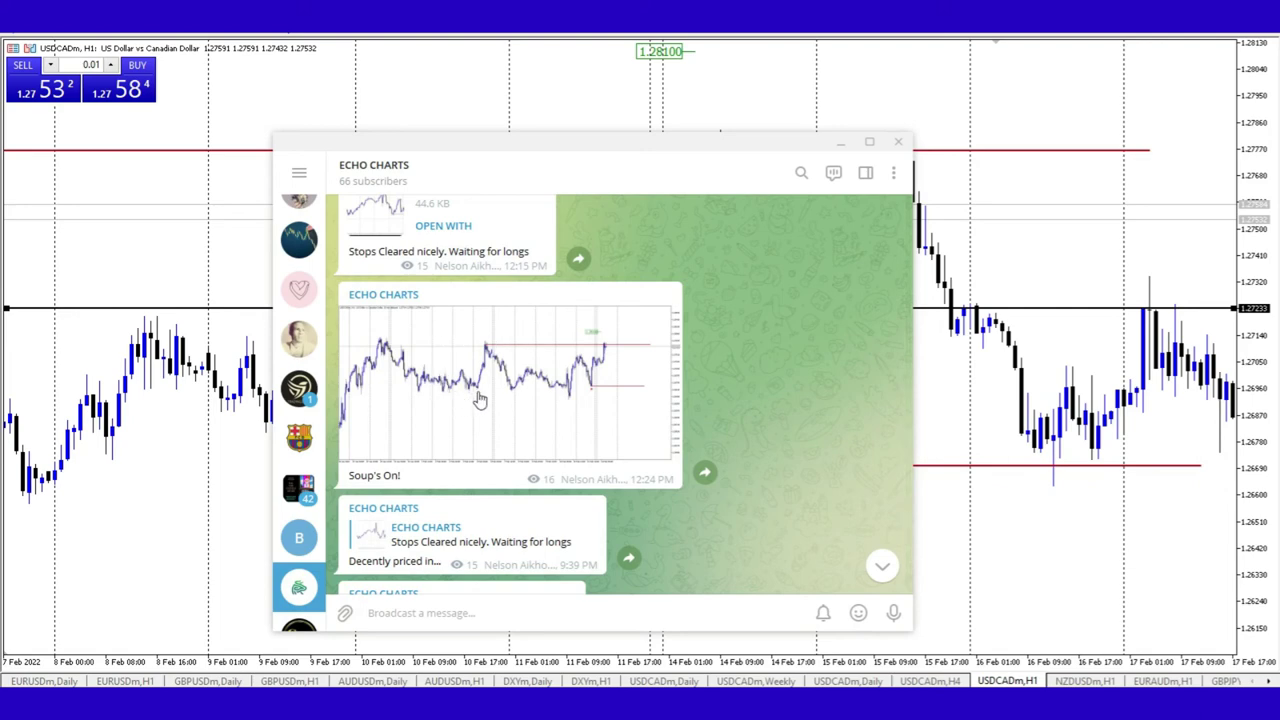
mouse_move(459, 373)
click(509, 391)
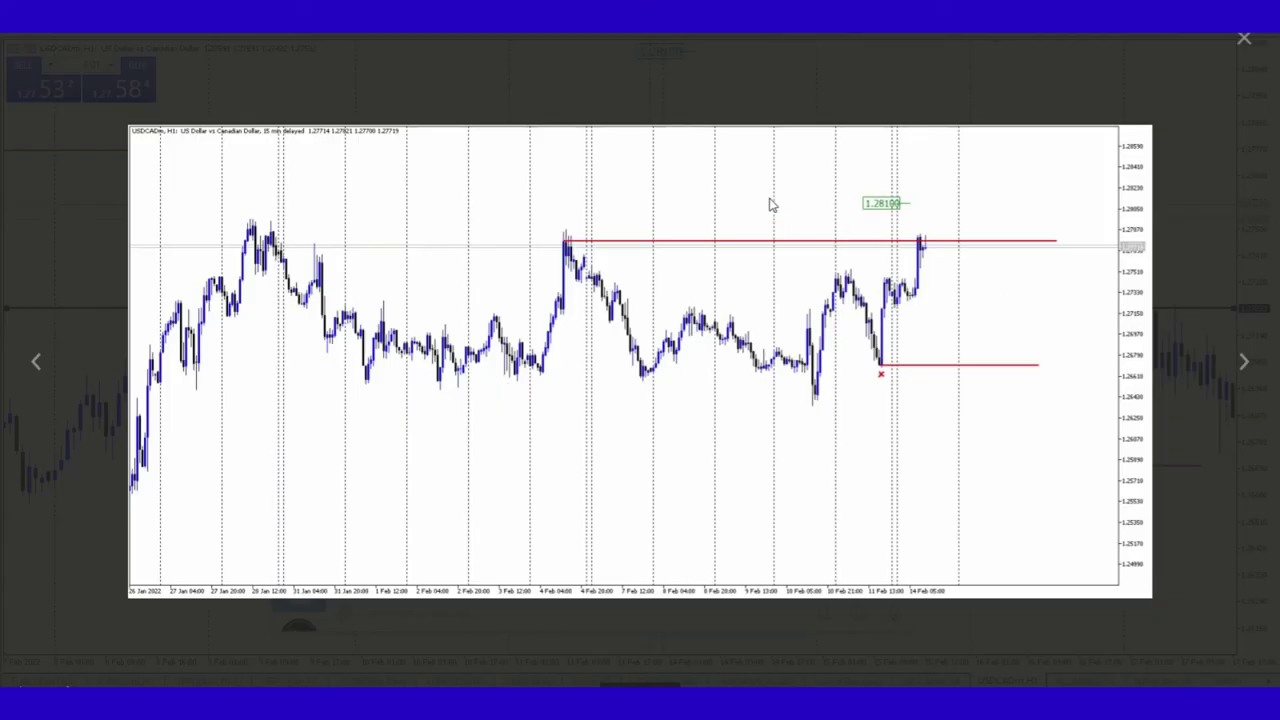
click(1243, 38)
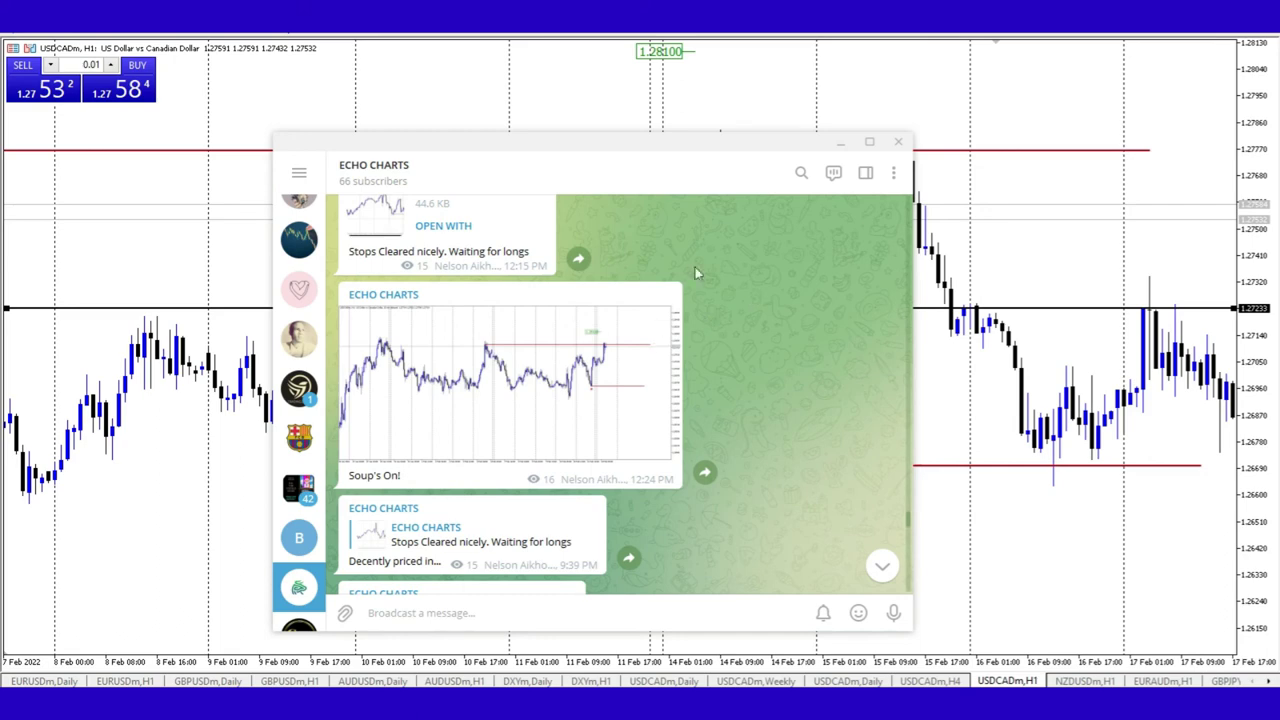
click(839, 144)
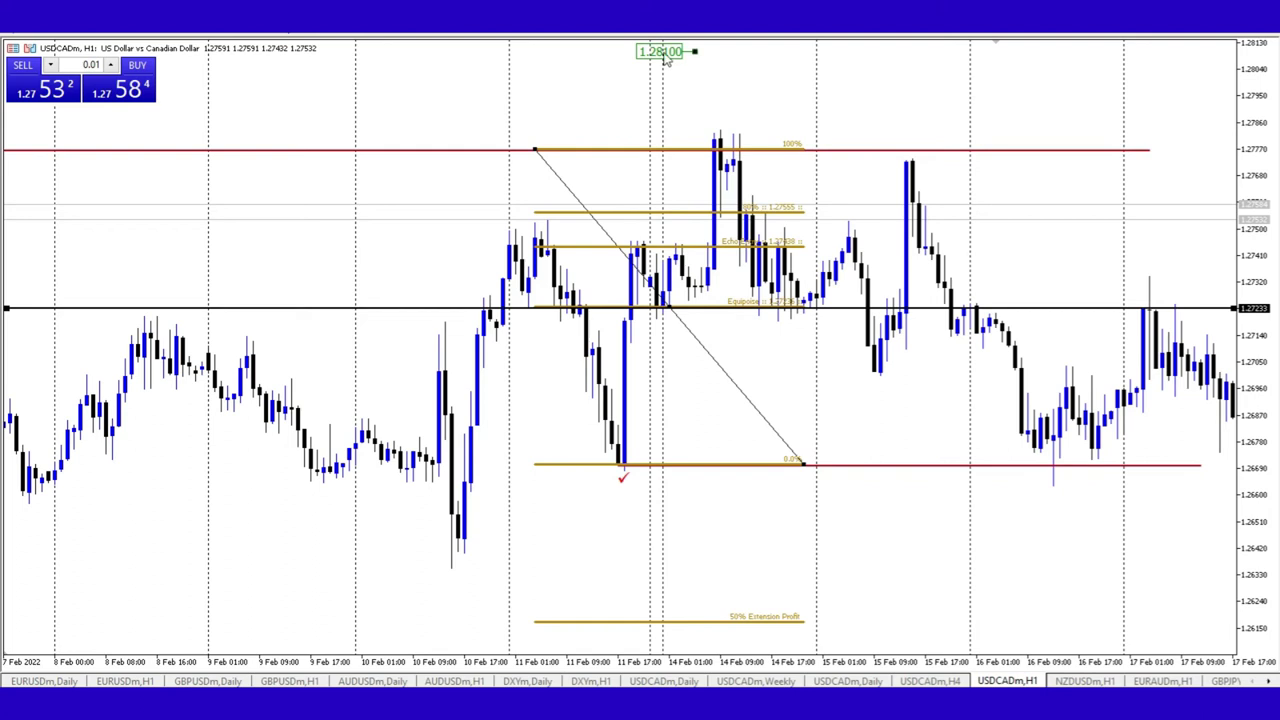
Extend the Fibonacci retracement's end point along the lower red line to the start of 15 February 2022.
scroll(680, 86, up, 1)
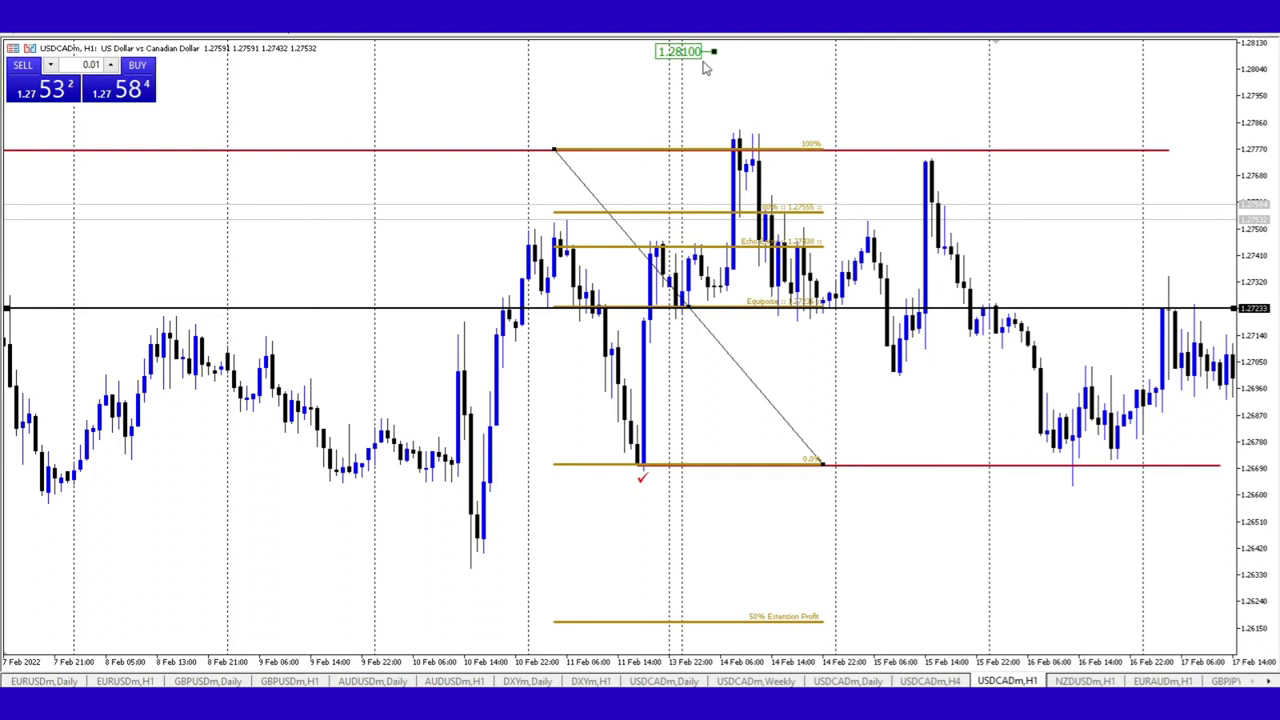
scroll(748, 57, down, 4)
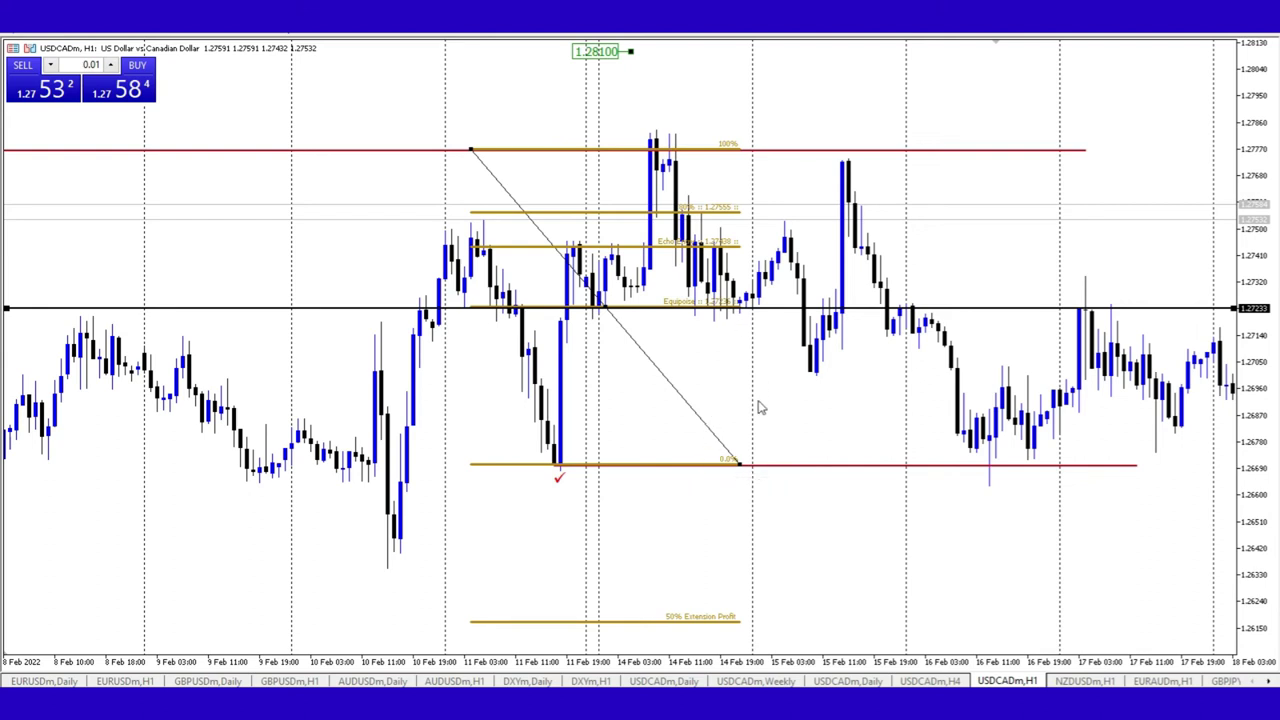
drag(740, 465, 752, 470)
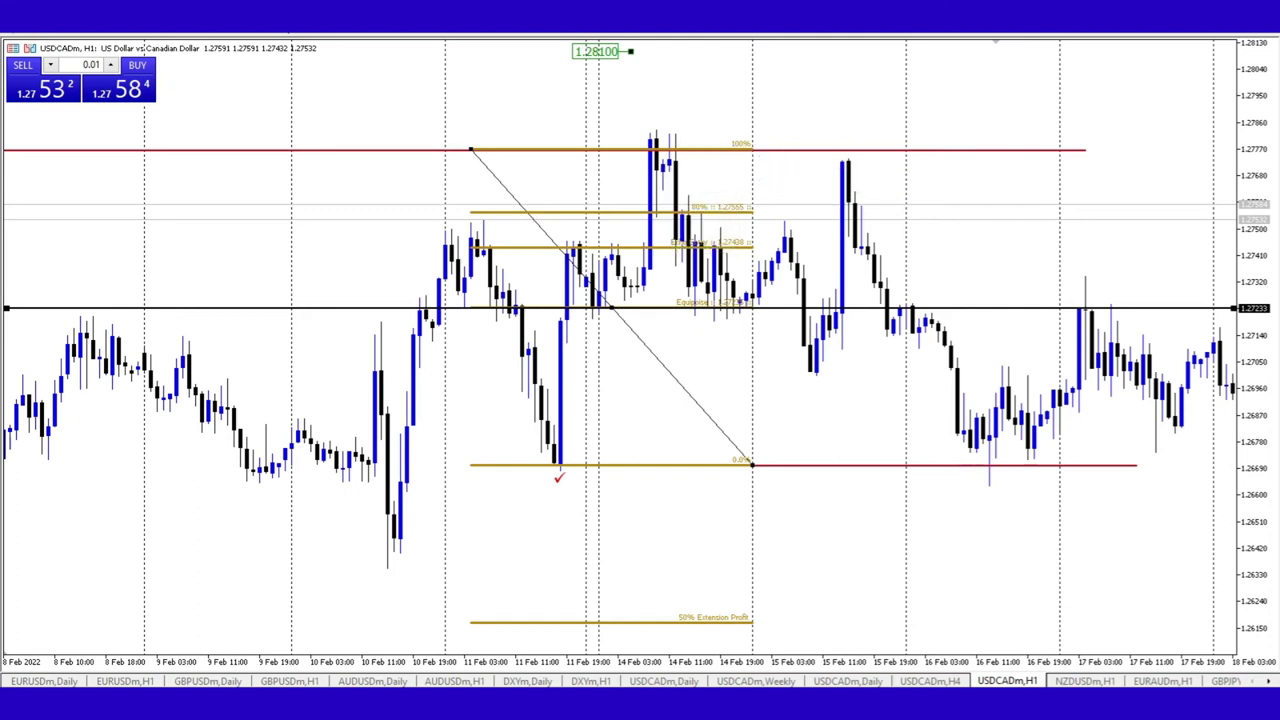
Switch to Telegram, review the later ECHO CHARTS posts on the AUDUSD and USDCAD trade results, and return to the chart.
key(alt+Tab)
scroll(490, 396, down, 5)
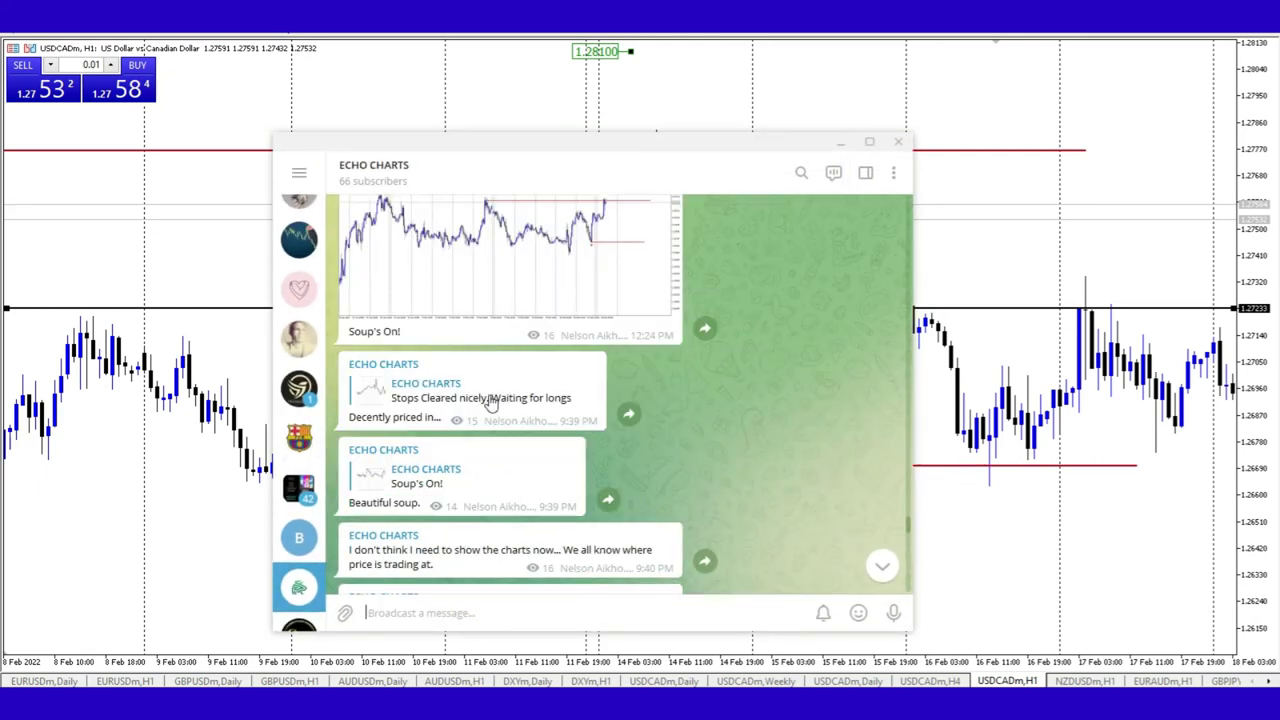
scroll(491, 395, down, 10)
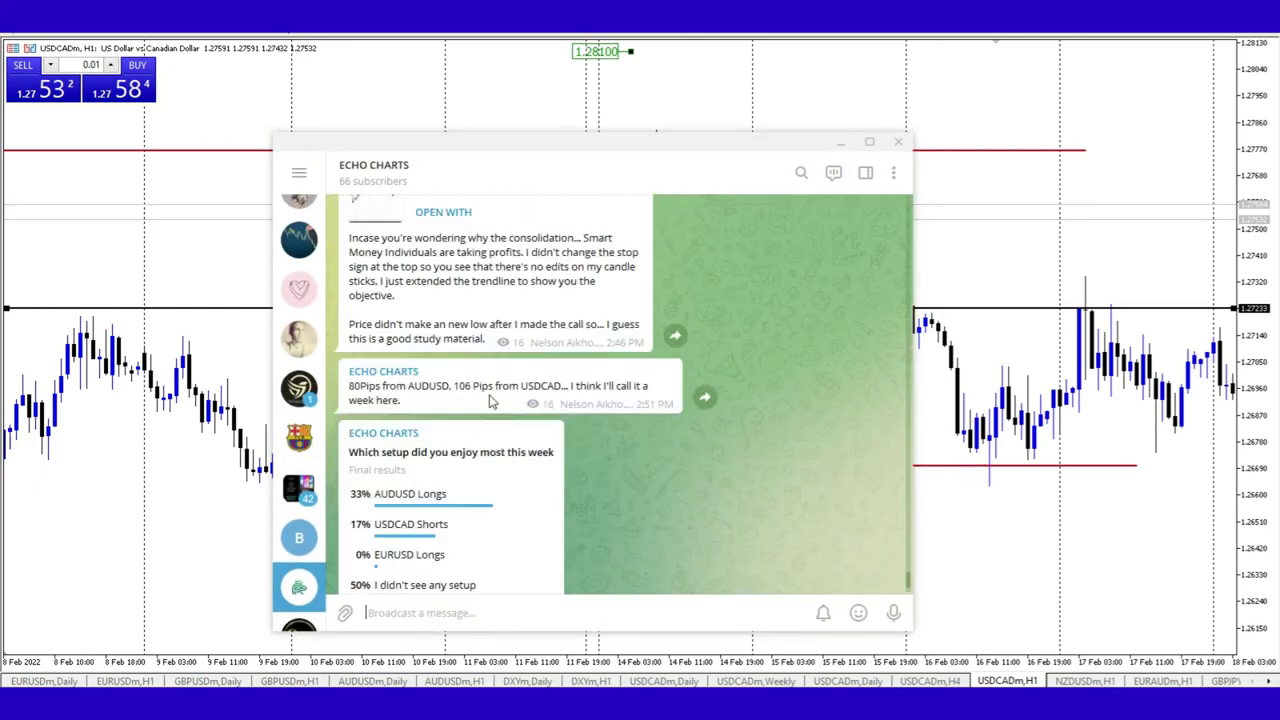
scroll(491, 398, up, 4)
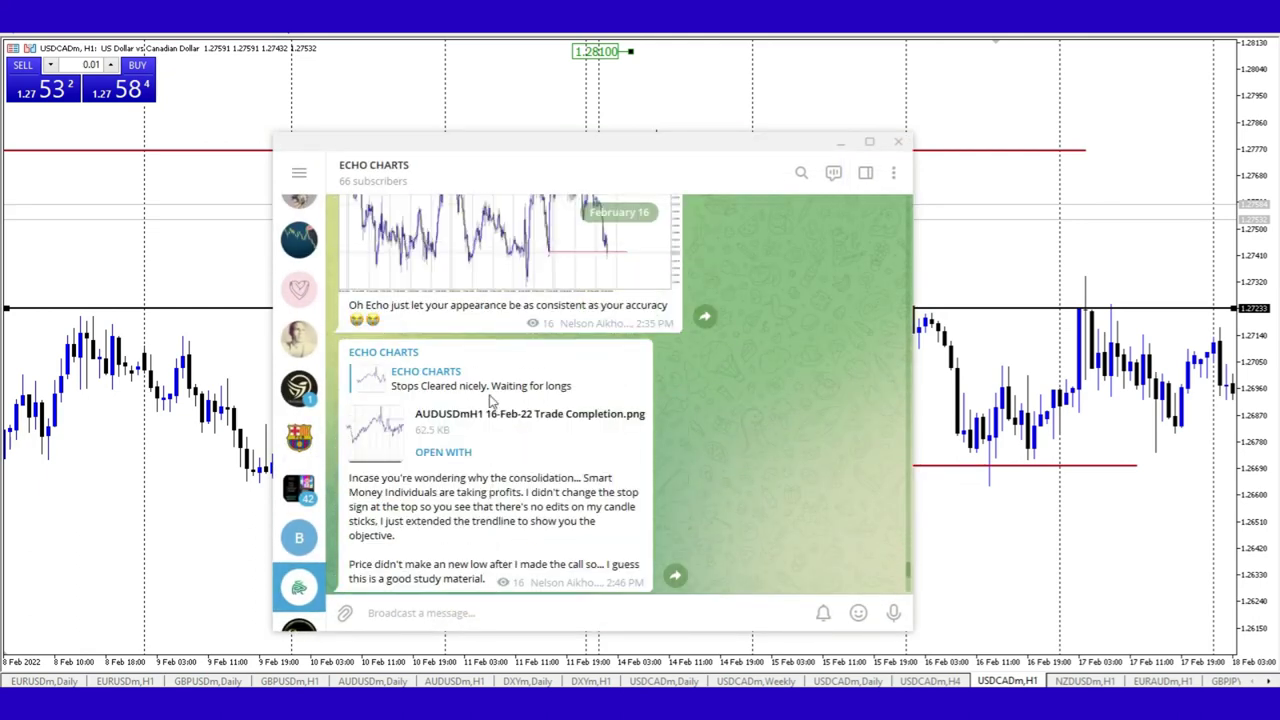
click(839, 143)
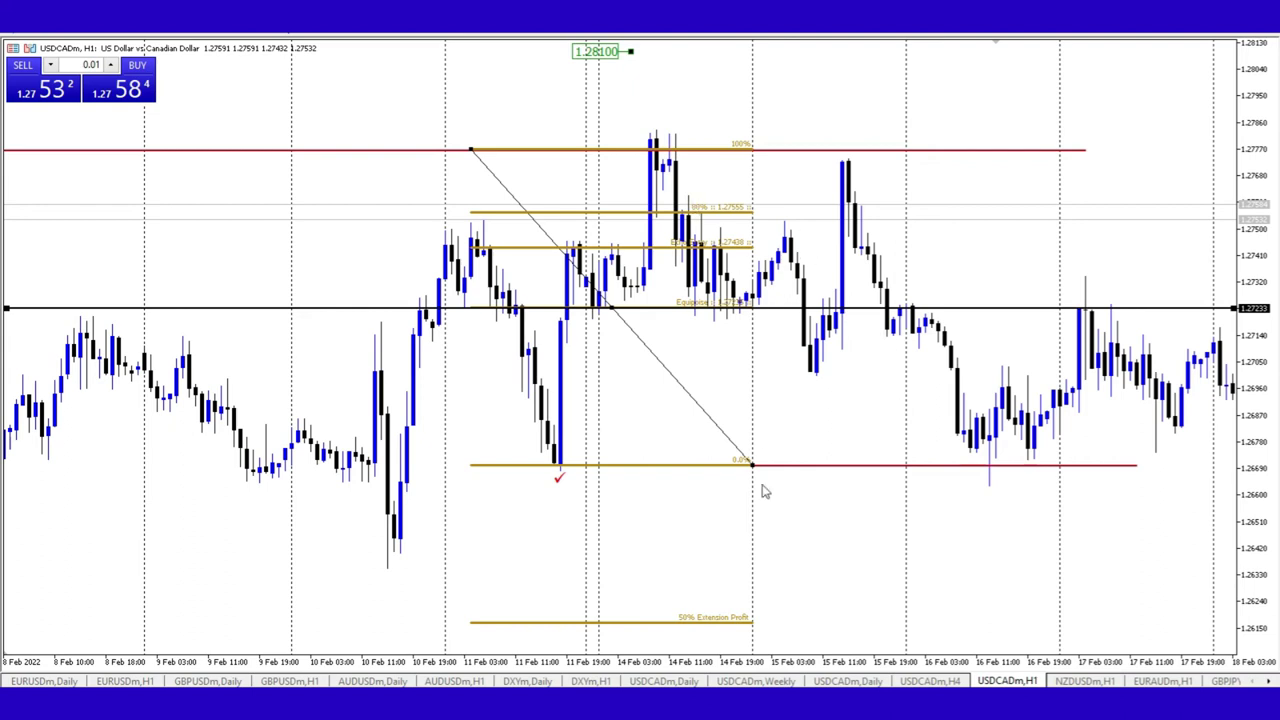
Delete the Fibonacci retracement, the 1.27233 horizontal line and the 1.28100 price label from the H1 chart.
drag(751, 466, 772, 440)
key(Delete)
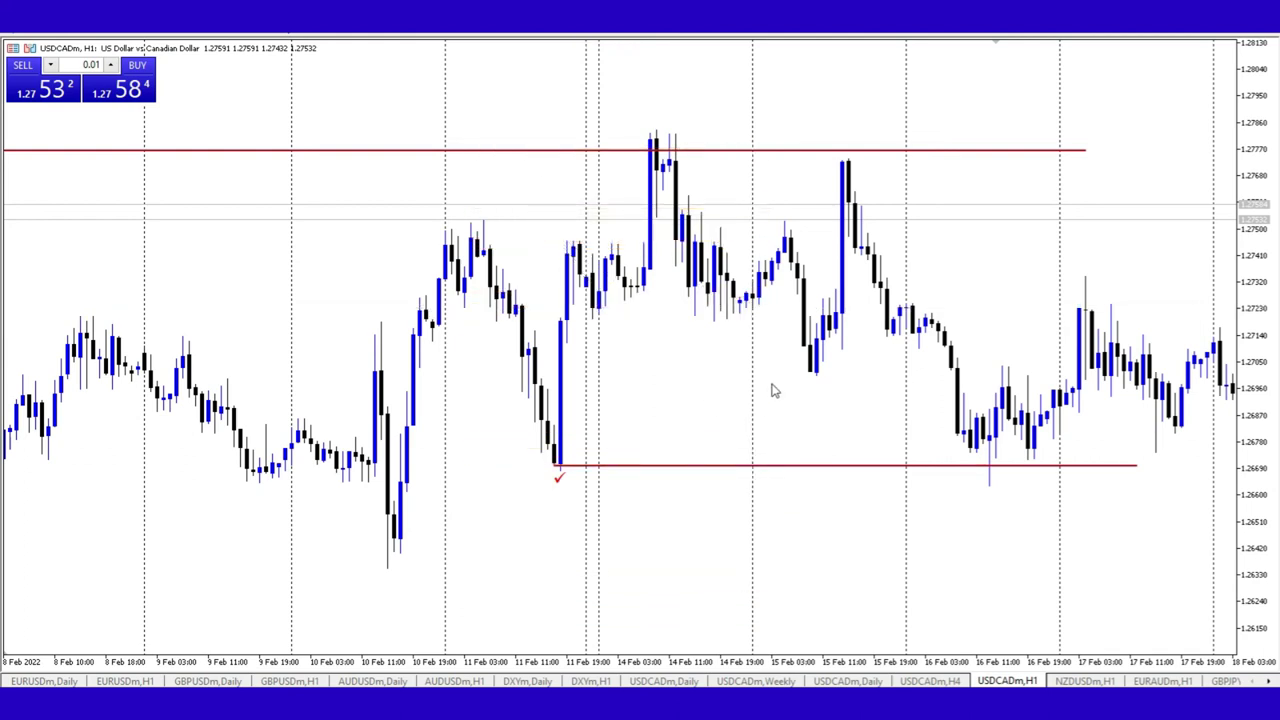
Draw a level red trendline from the 11 February high at about 1.2753 to the 14 February rally candle.
drag(772, 390, 600, 420)
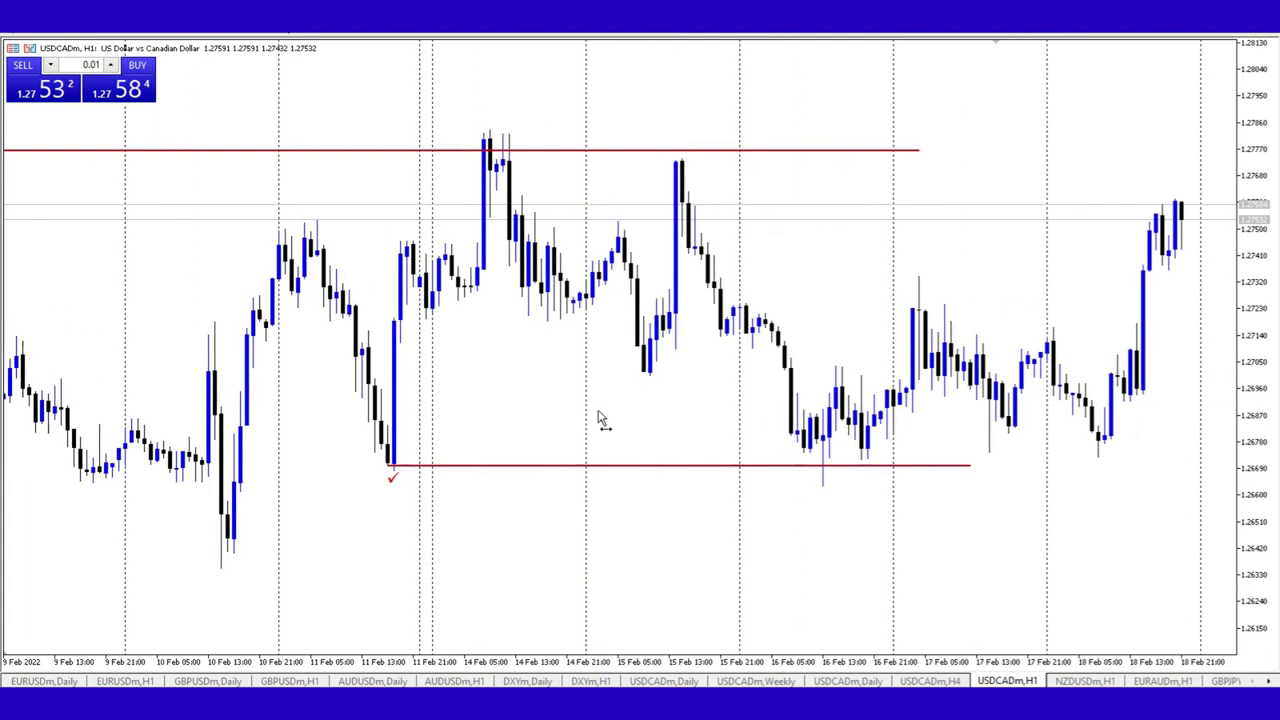
click(128, 35)
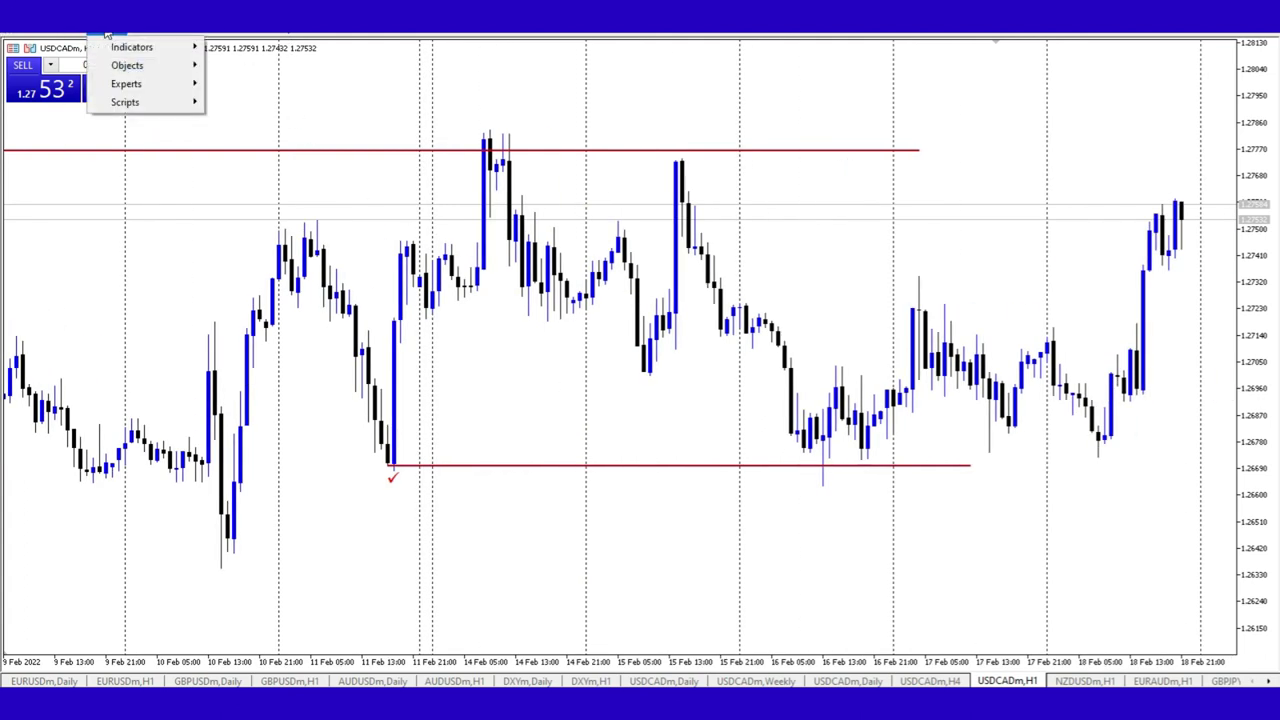
mouse_move(129, 50)
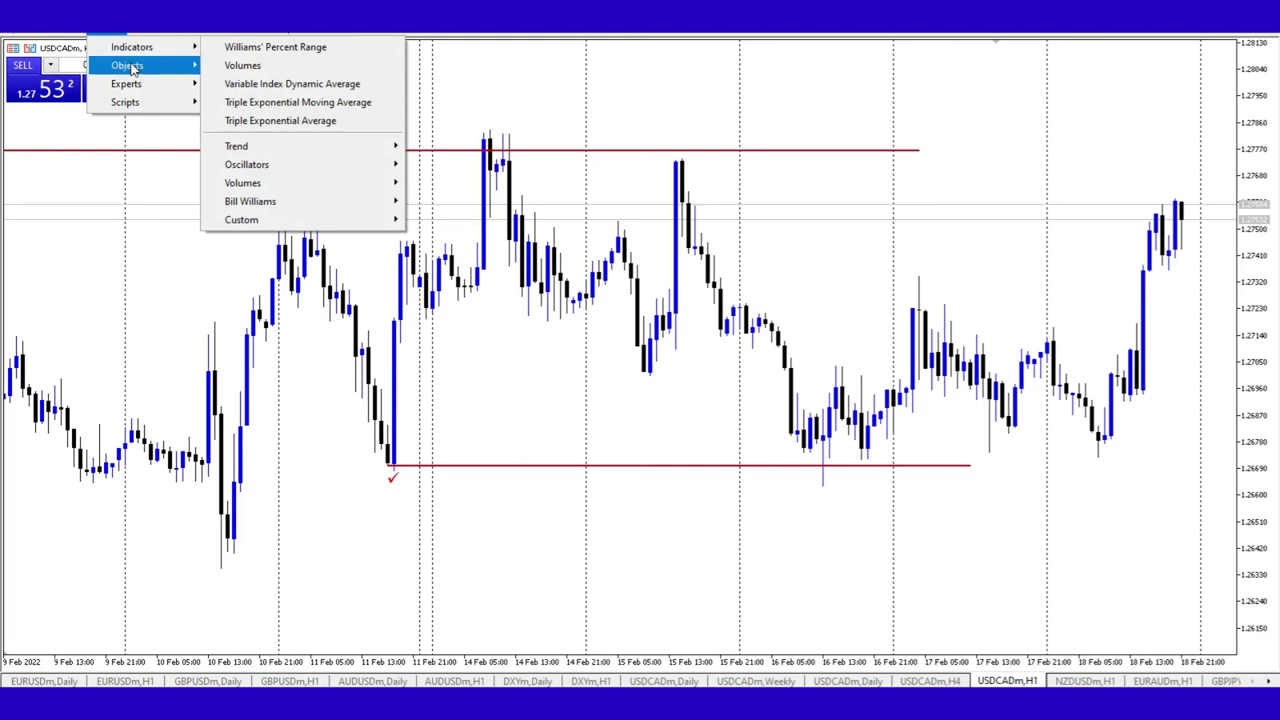
click(250, 63)
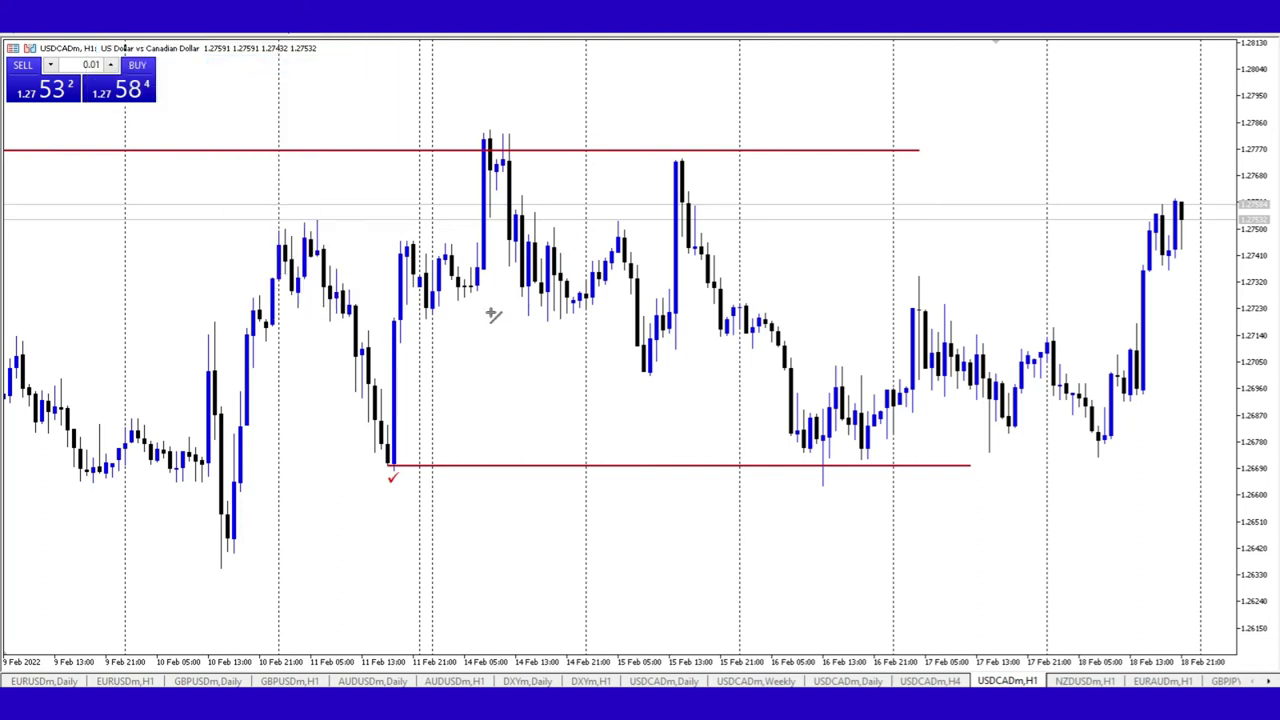
drag(315, 220, 484, 221)
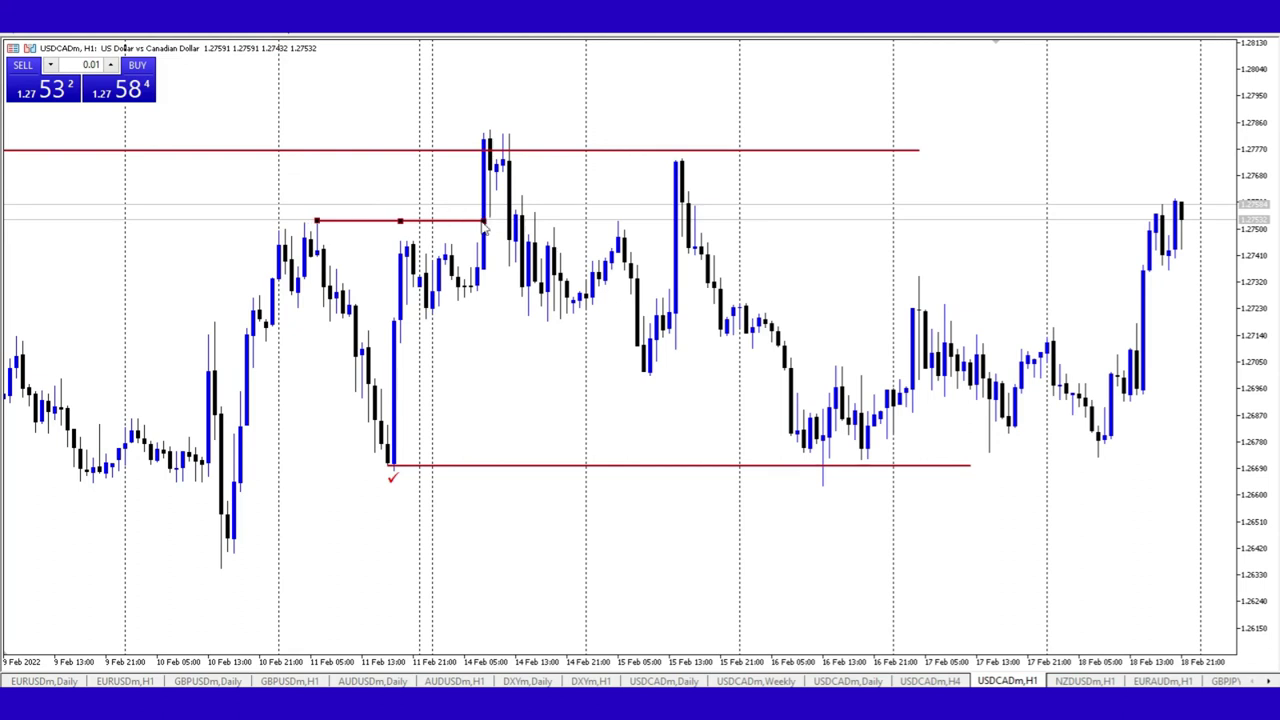
Copy the trendline to about 1.2719 under the 14 February lows, and copy it again to about 1.2769 across the 14 and 15 February highs.
double_click(410, 222)
drag(410, 222, 509, 326)
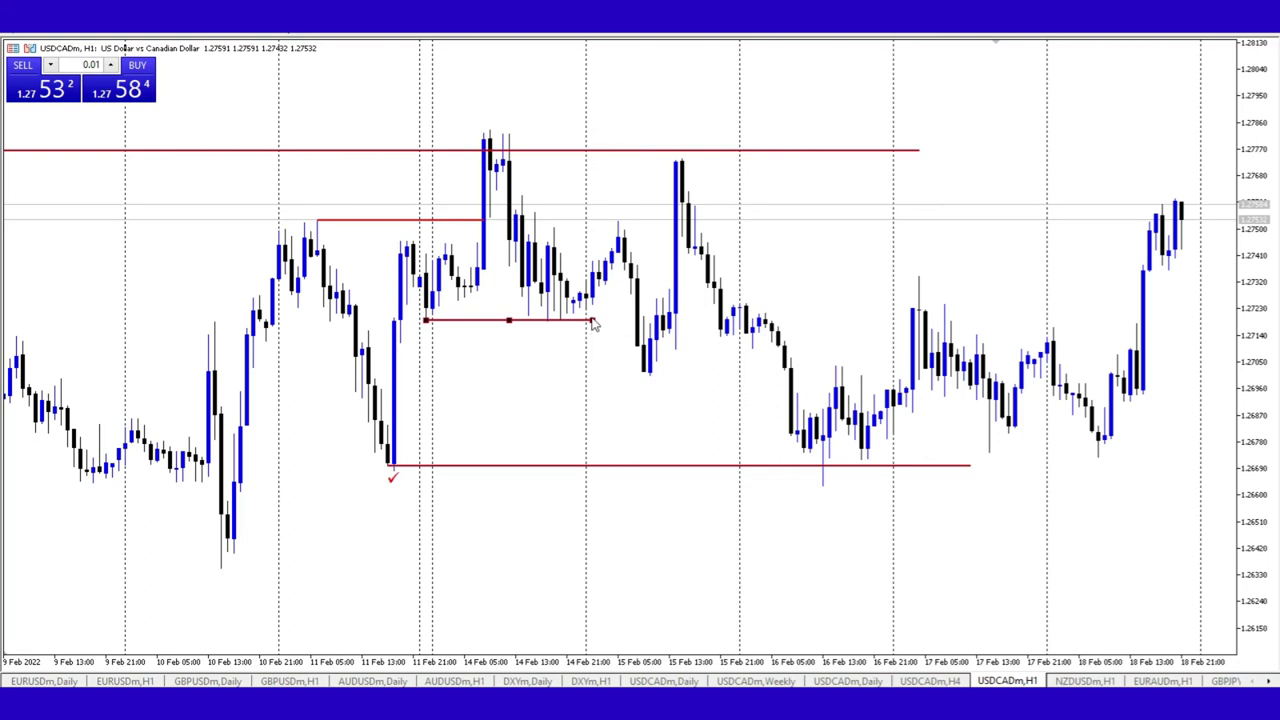
drag(593, 322, 636, 321)
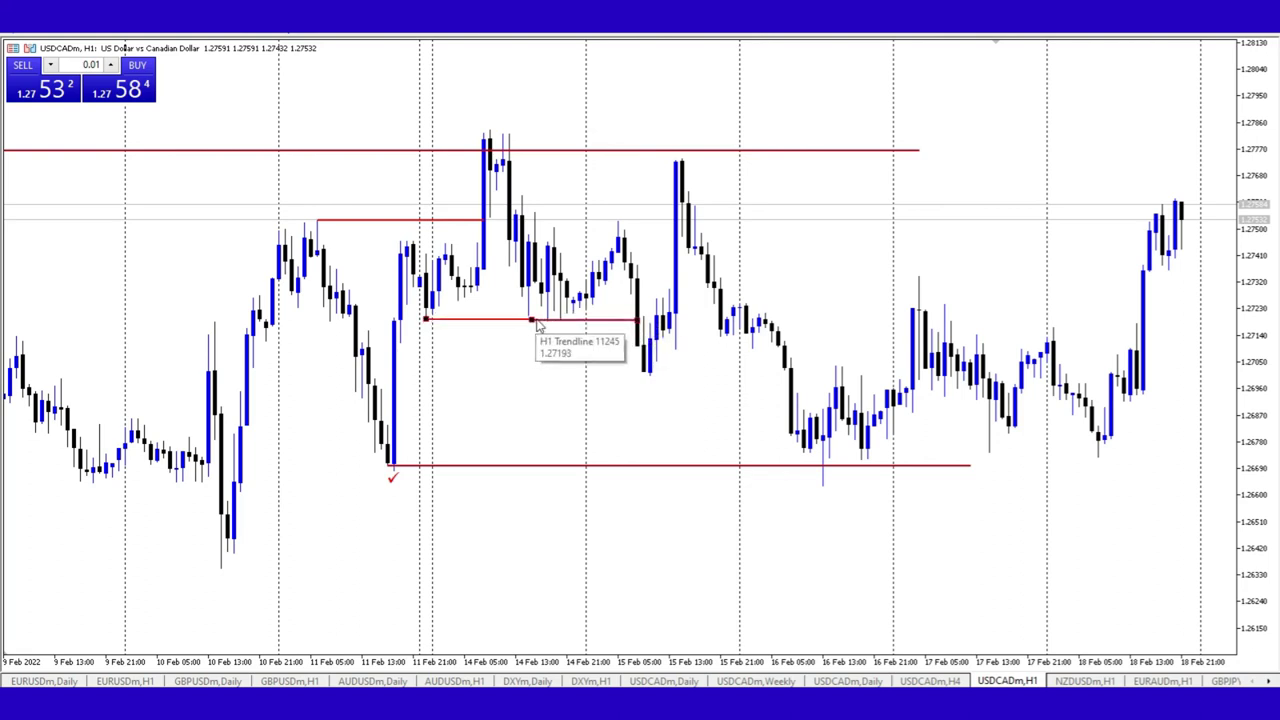
drag(534, 320, 601, 175)
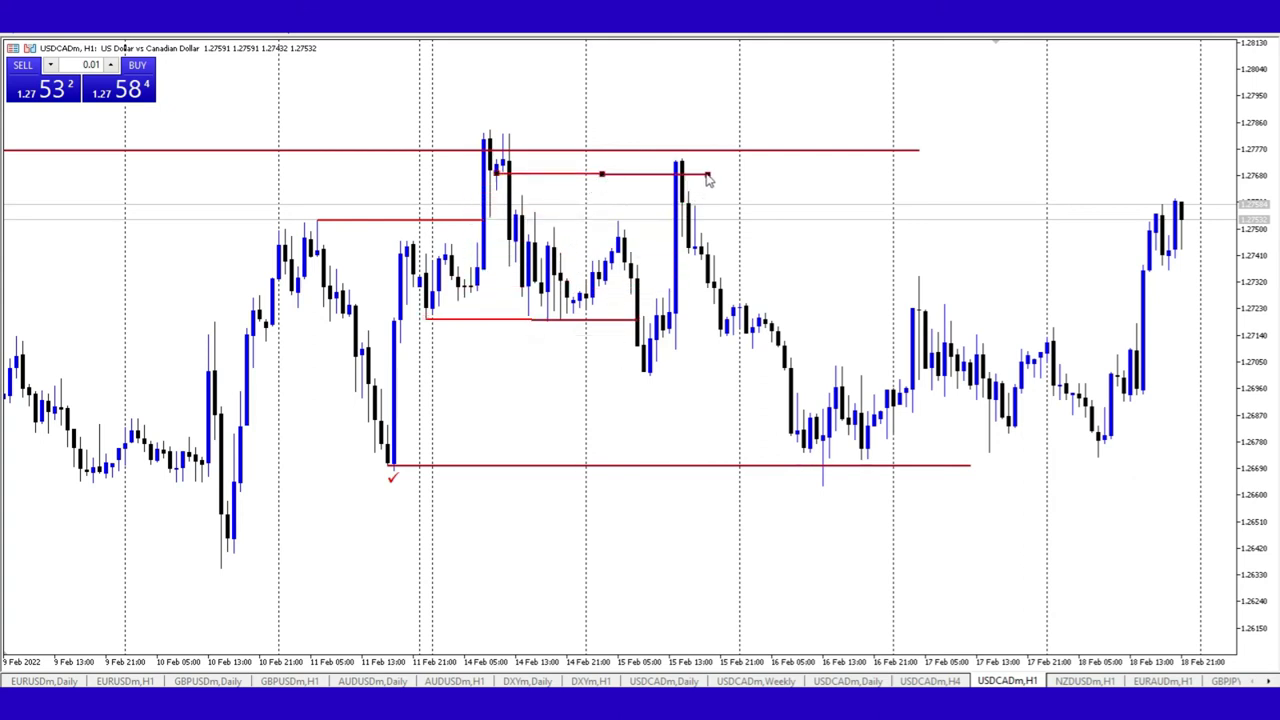
drag(708, 175, 722, 180)
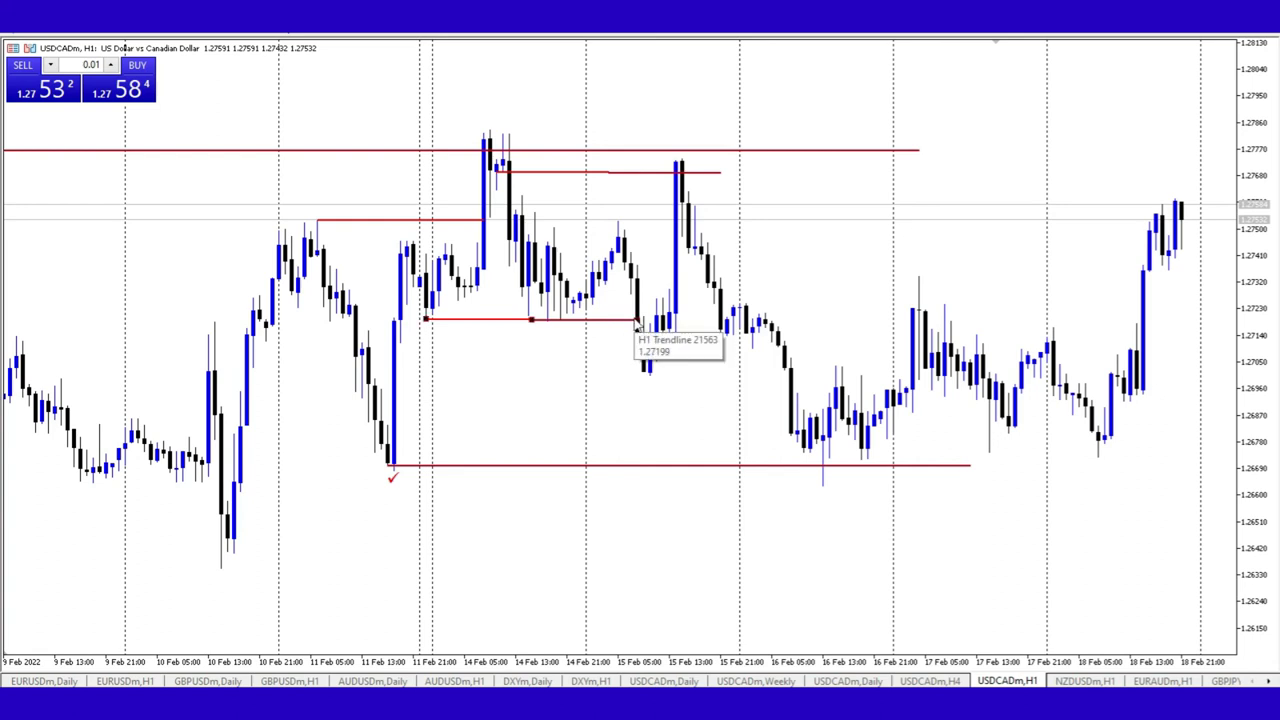
Undo the last three deletions on the H1 chart, and delete the restored Fibonacci retracement and the slanting red trendline.
drag(634, 320, 636, 350)
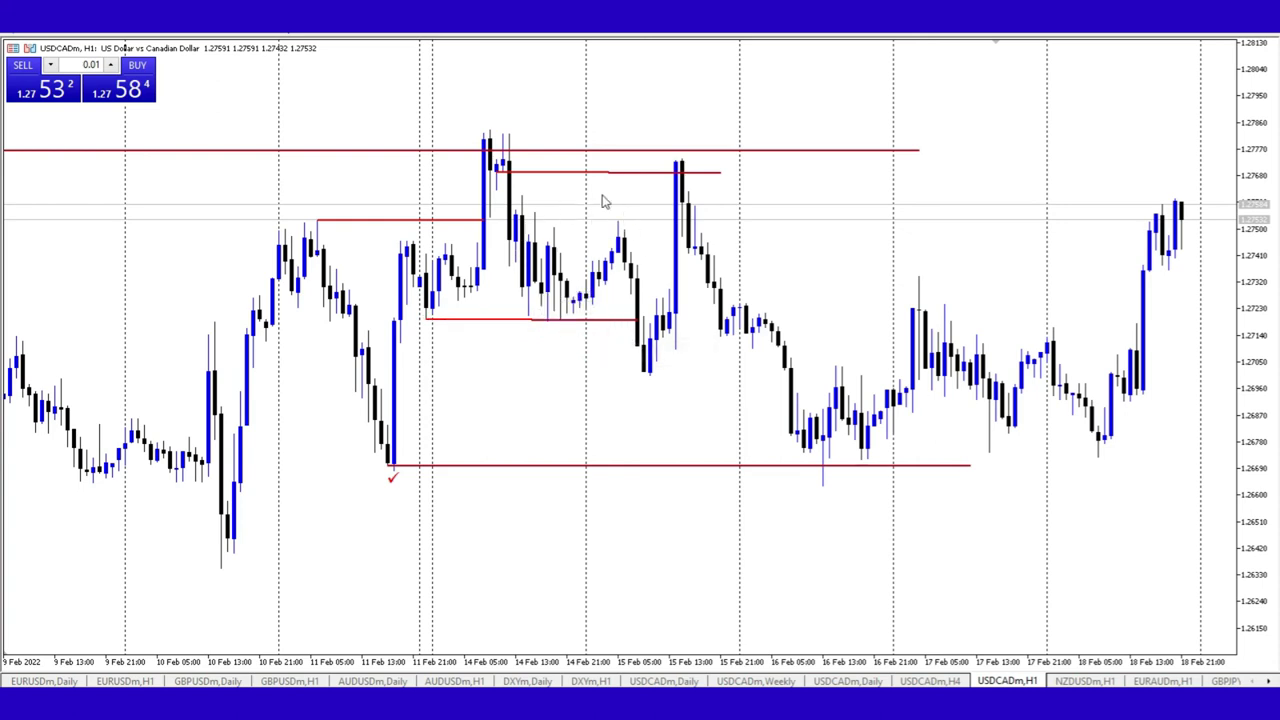
key(ctrl+z)
key(ctrl+z)
key(ctrl+z)
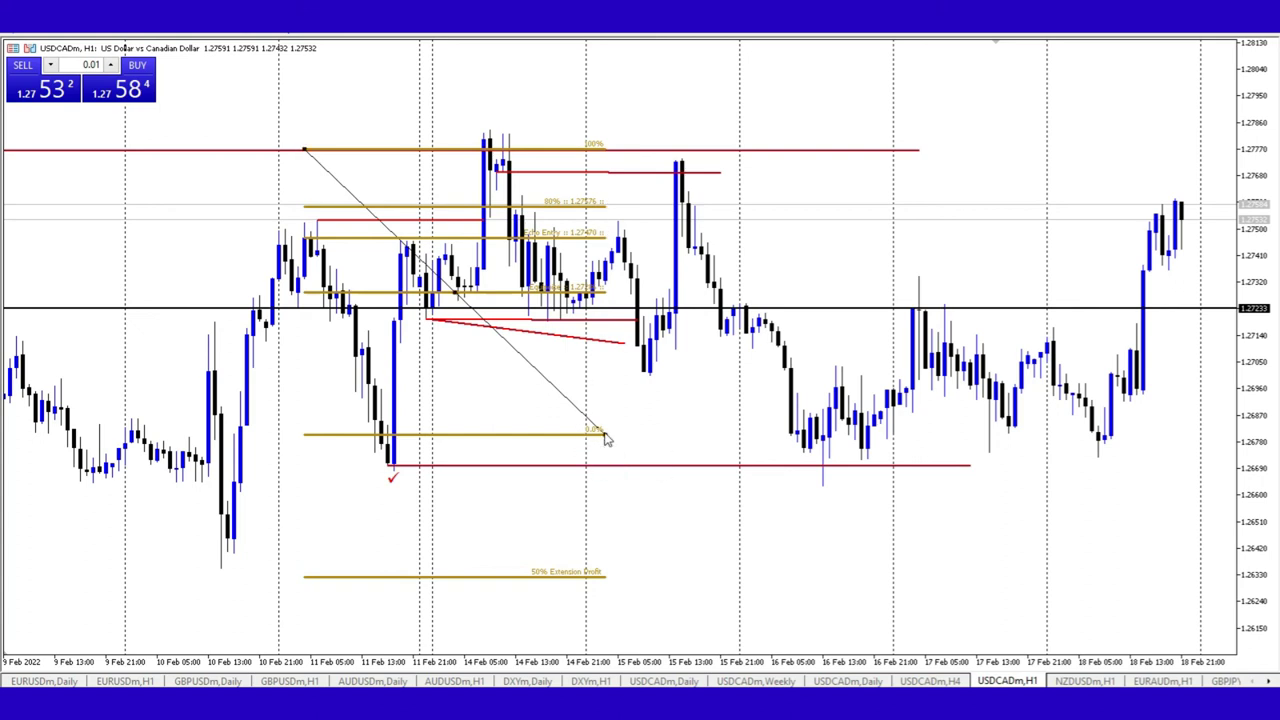
key(Delete)
double_click(620, 343)
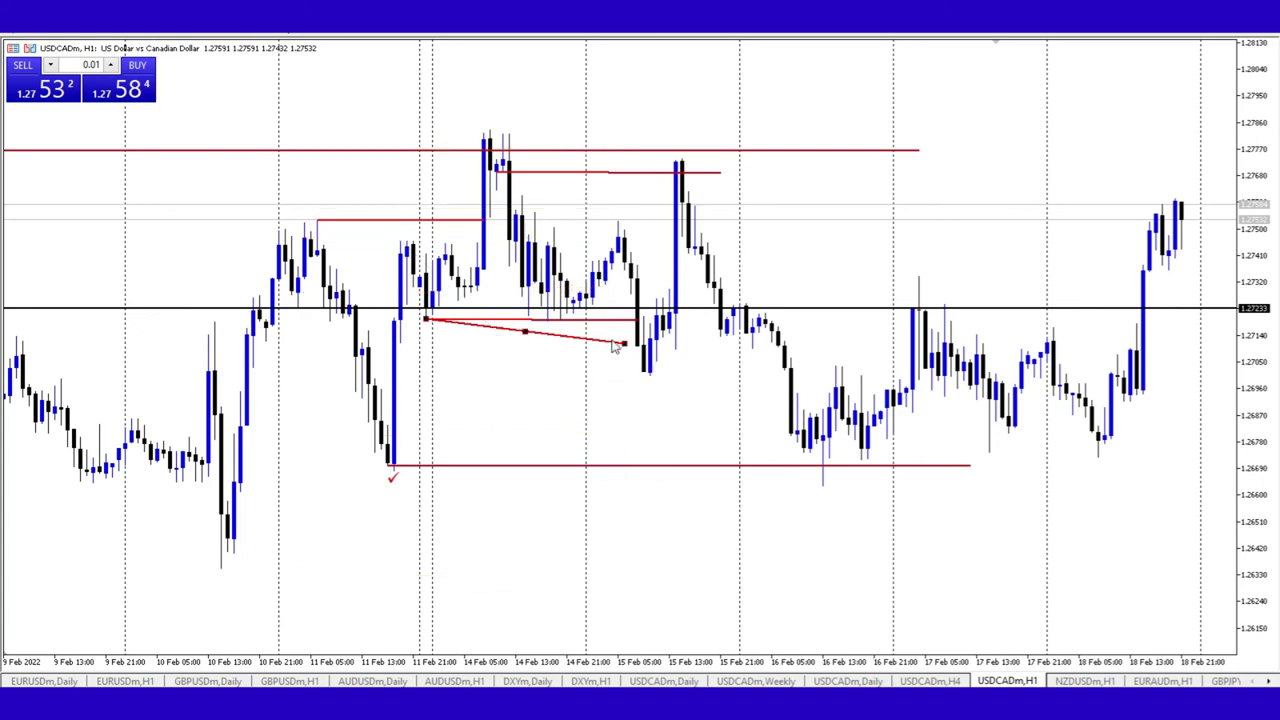
key(Delete)
Delete the three short level red trendlines at about 1.2719, 1.2753 and 1.2769.
double_click(614, 320)
key(Delete)
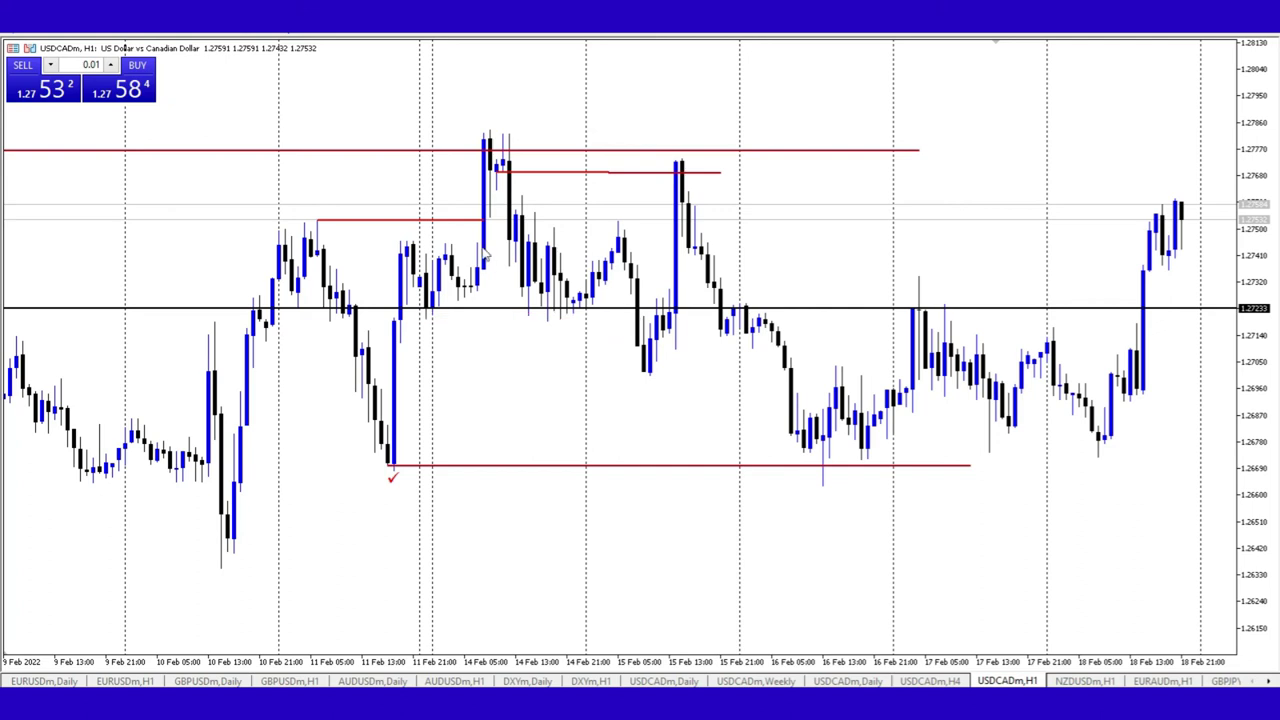
double_click(479, 221)
key(Delete)
double_click(652, 174)
key(Delete)
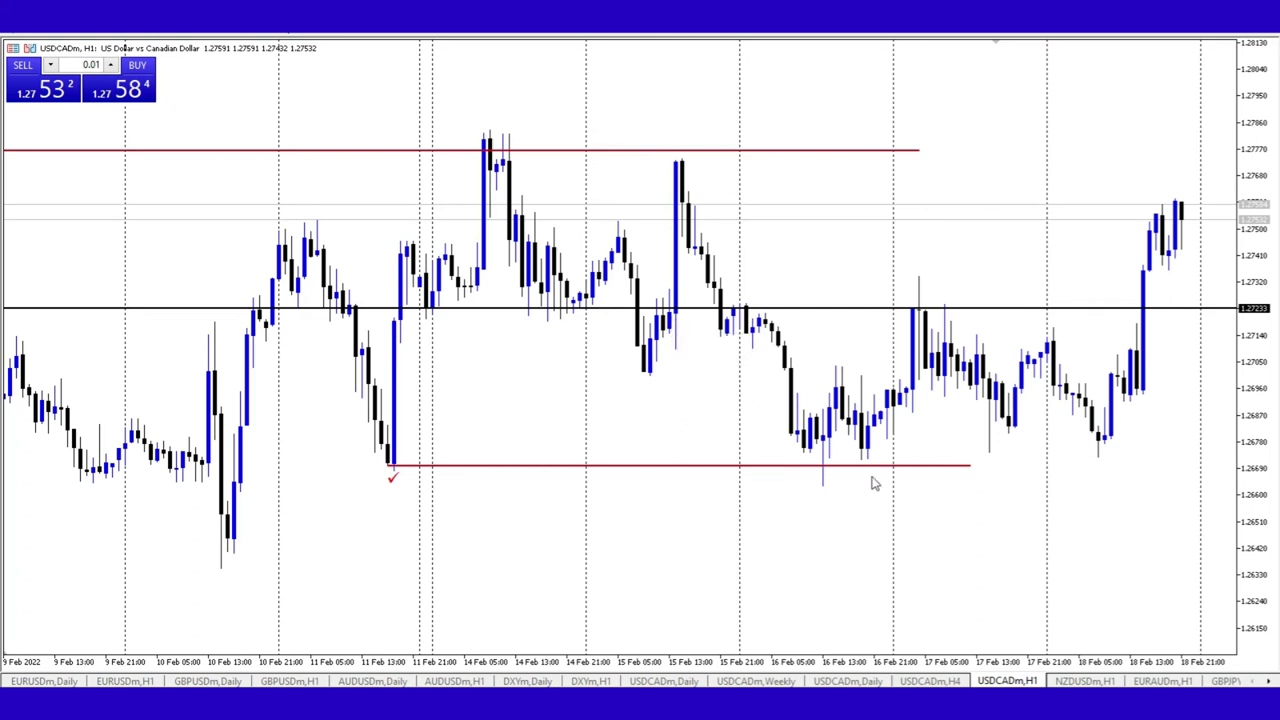
Try a level red trendline from the 15 February high at about 1.2773 to beyond the latest candle, and remove it.
drag(788, 482, 632, 470)
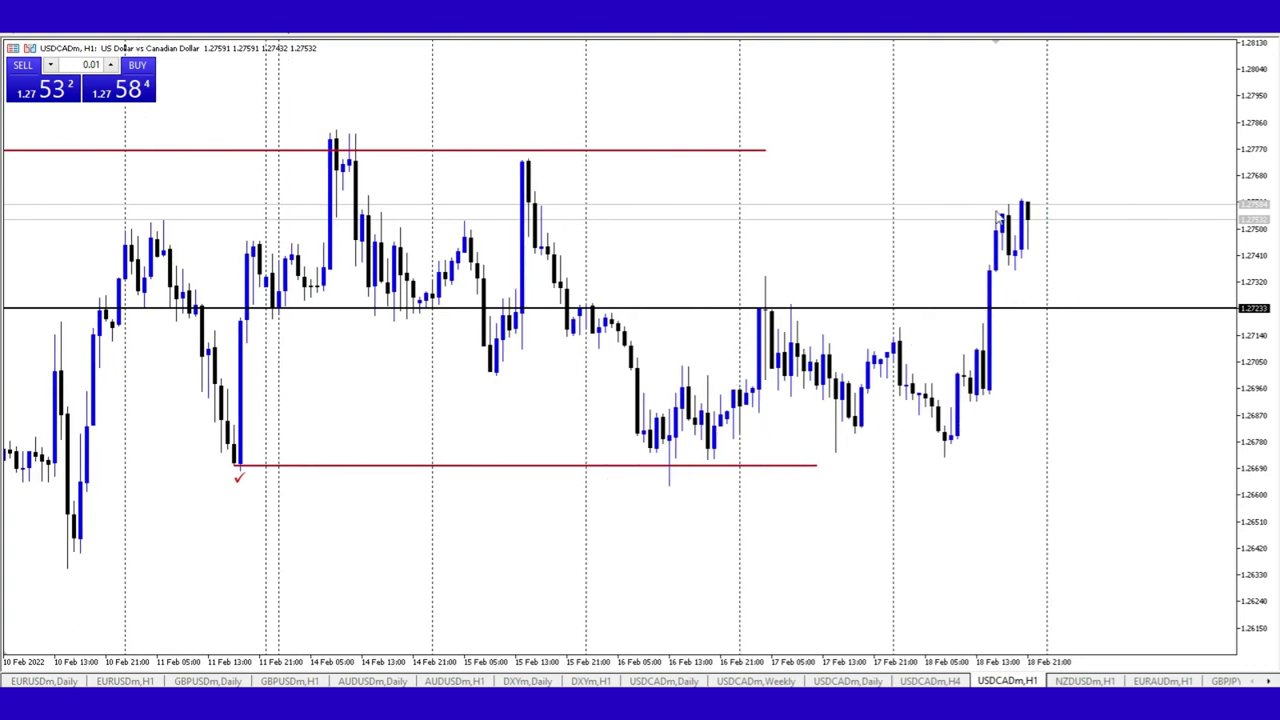
click(97, 36)
mouse_move(117, 57)
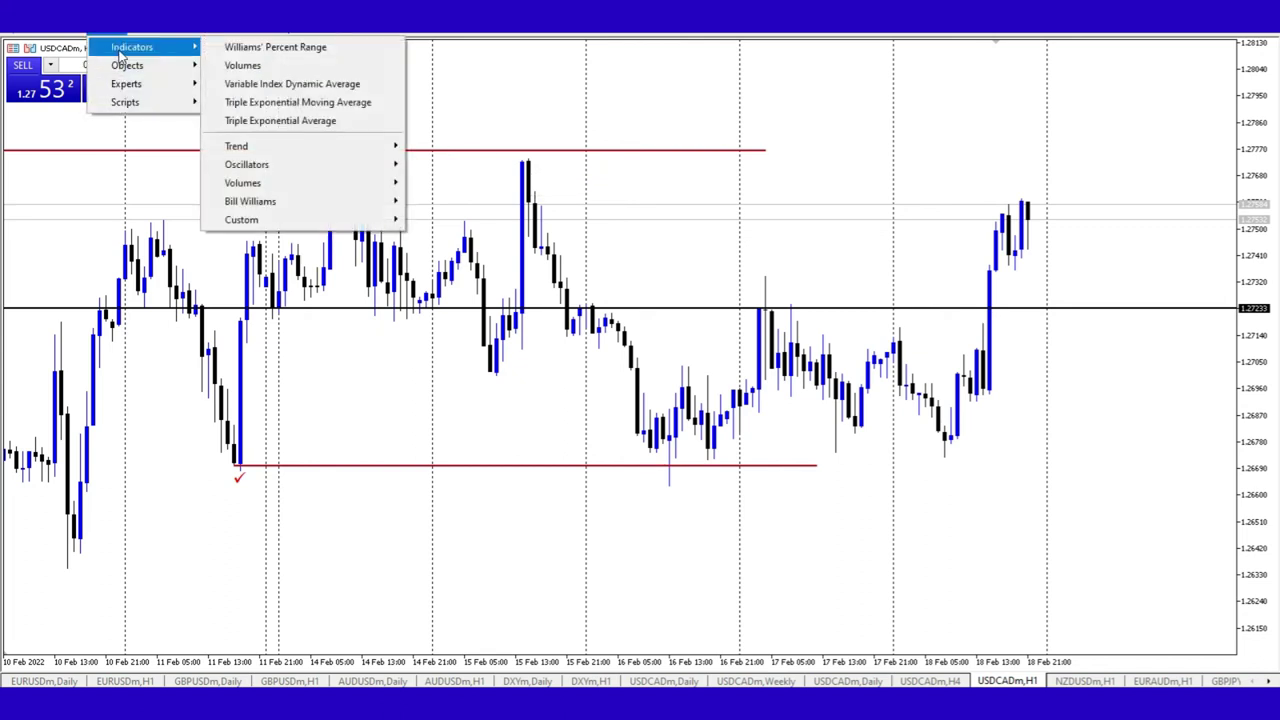
click(291, 74)
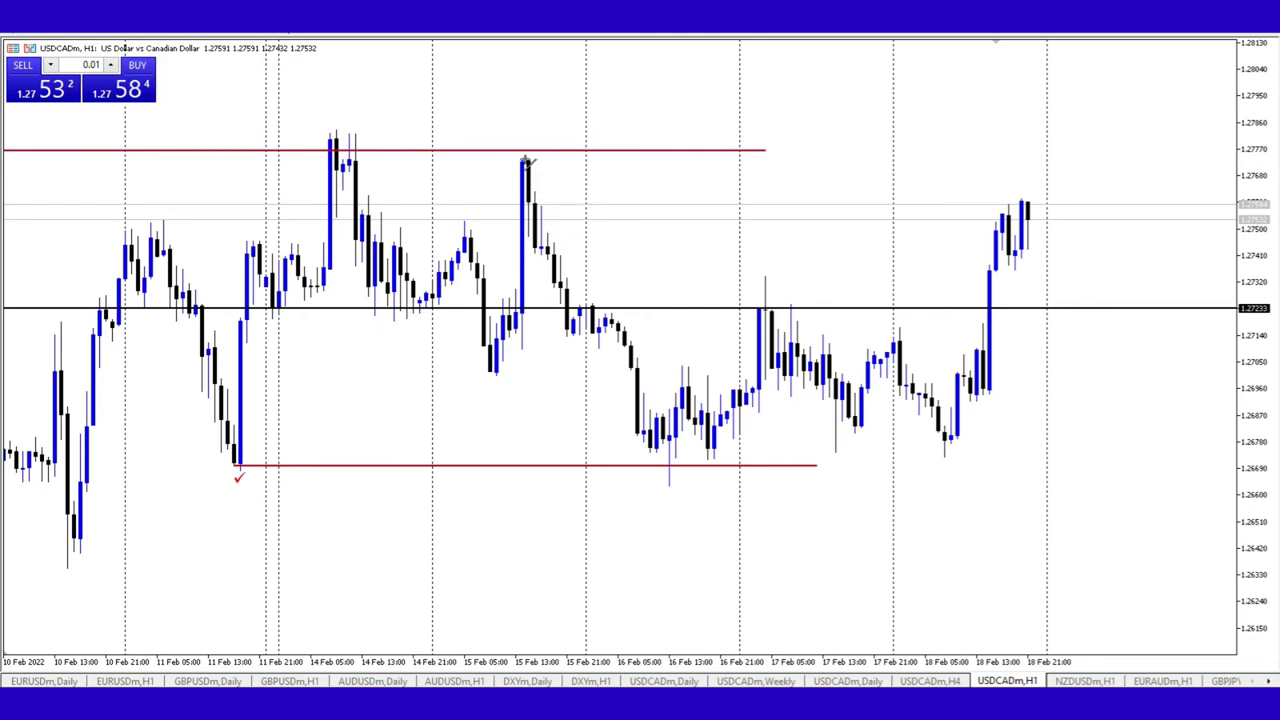
drag(525, 160, 1099, 161)
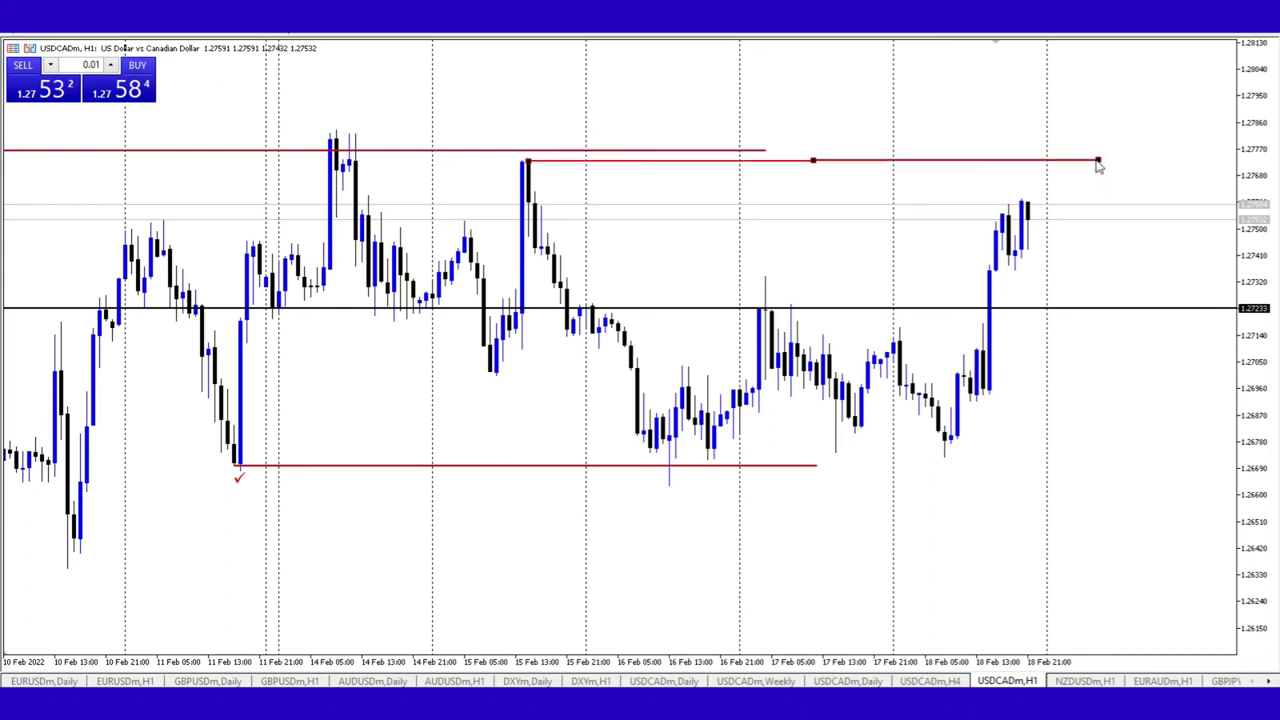
click(1099, 165)
double_click(1091, 162)
key(Delete)
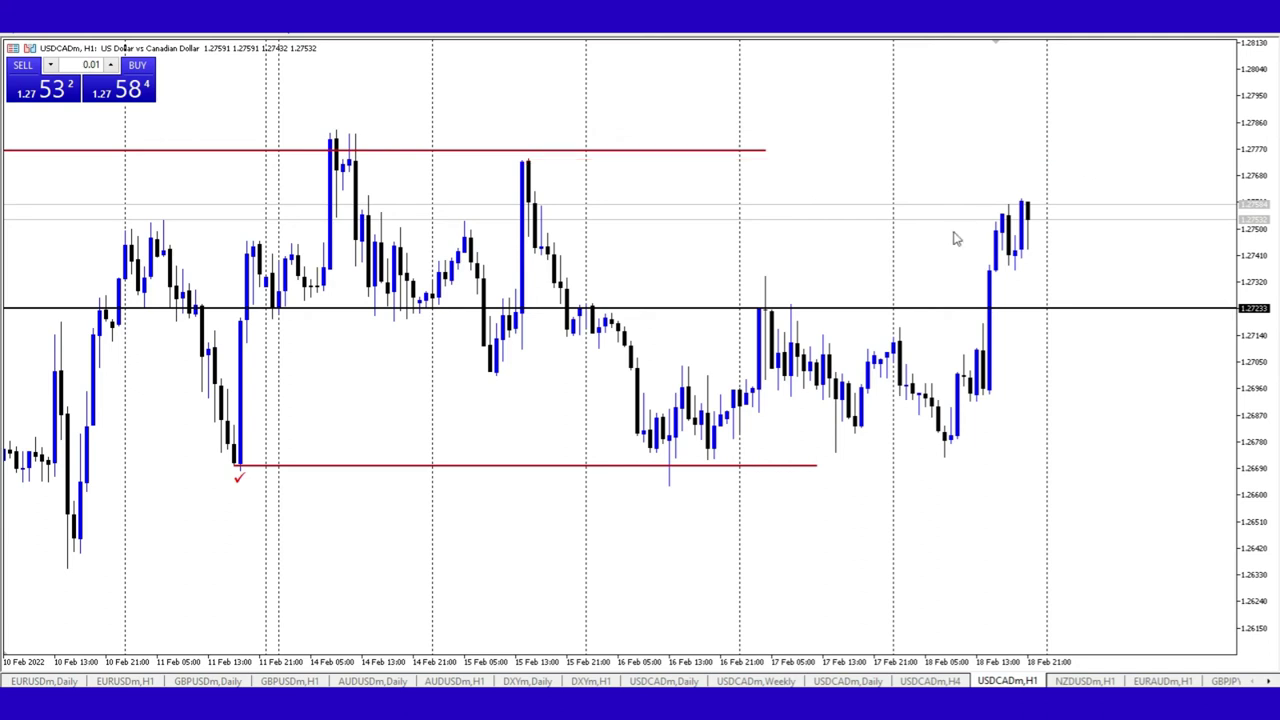
Check the 14 and 15 February high candles near the upper red line, and delete the 1.27233 horizontal line.
drag(372, 205, 575, 249)
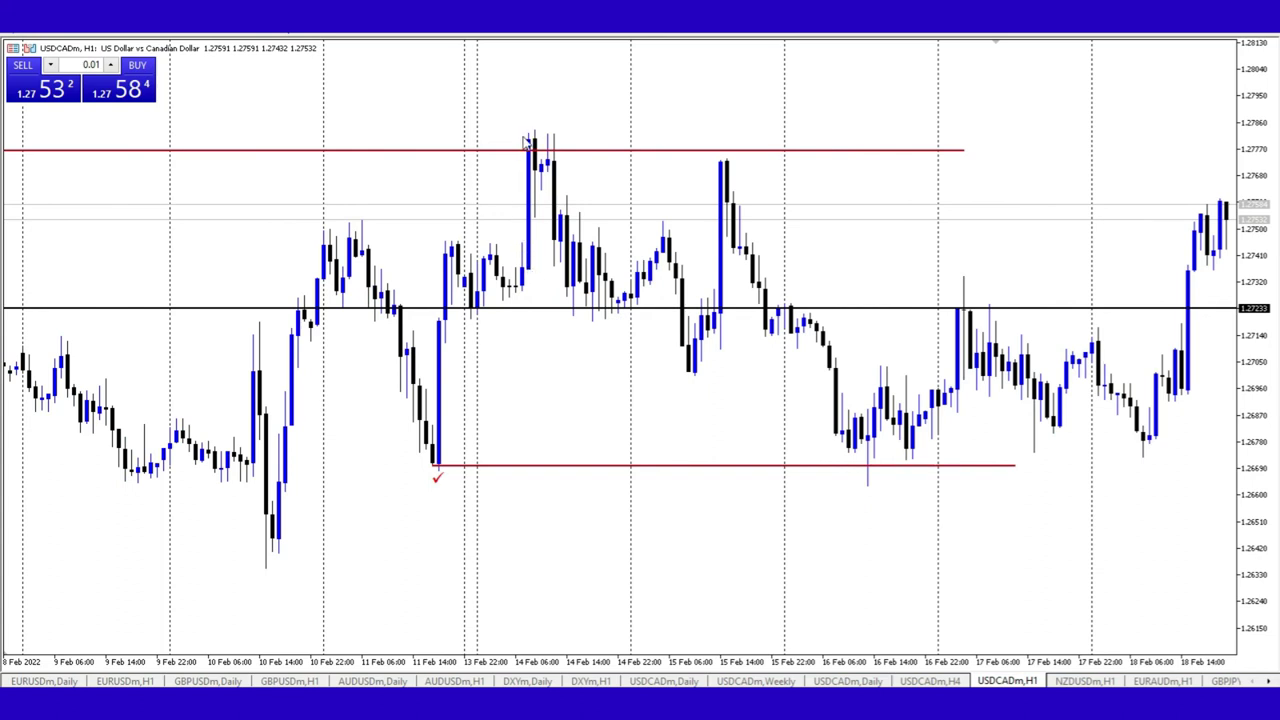
mouse_move(530, 141)
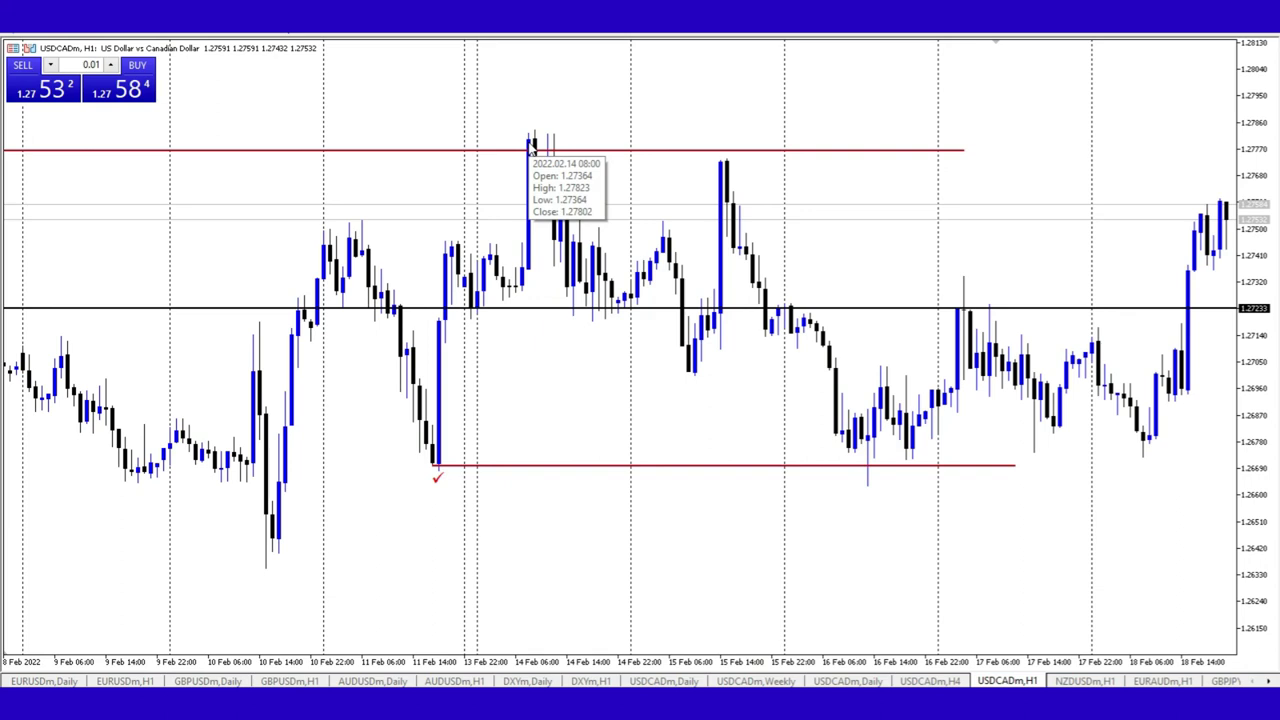
mouse_move(536, 178)
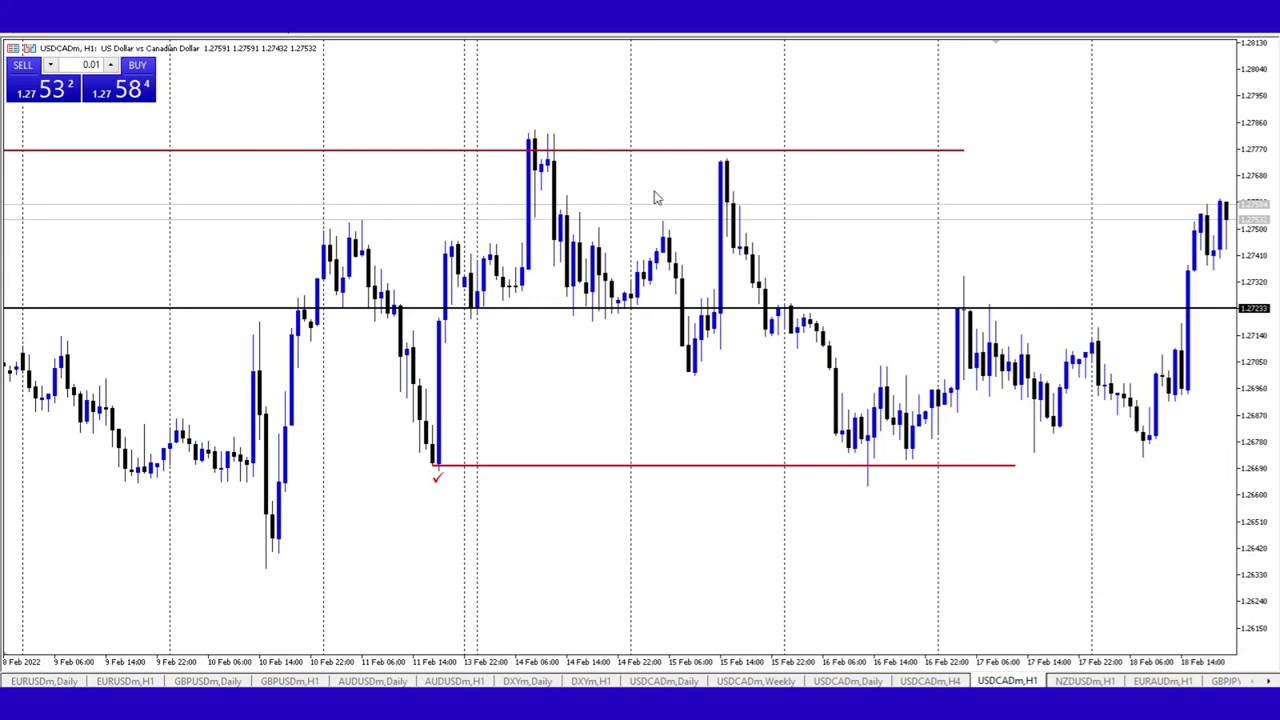
mouse_move(724, 168)
drag(886, 217, 815, 308)
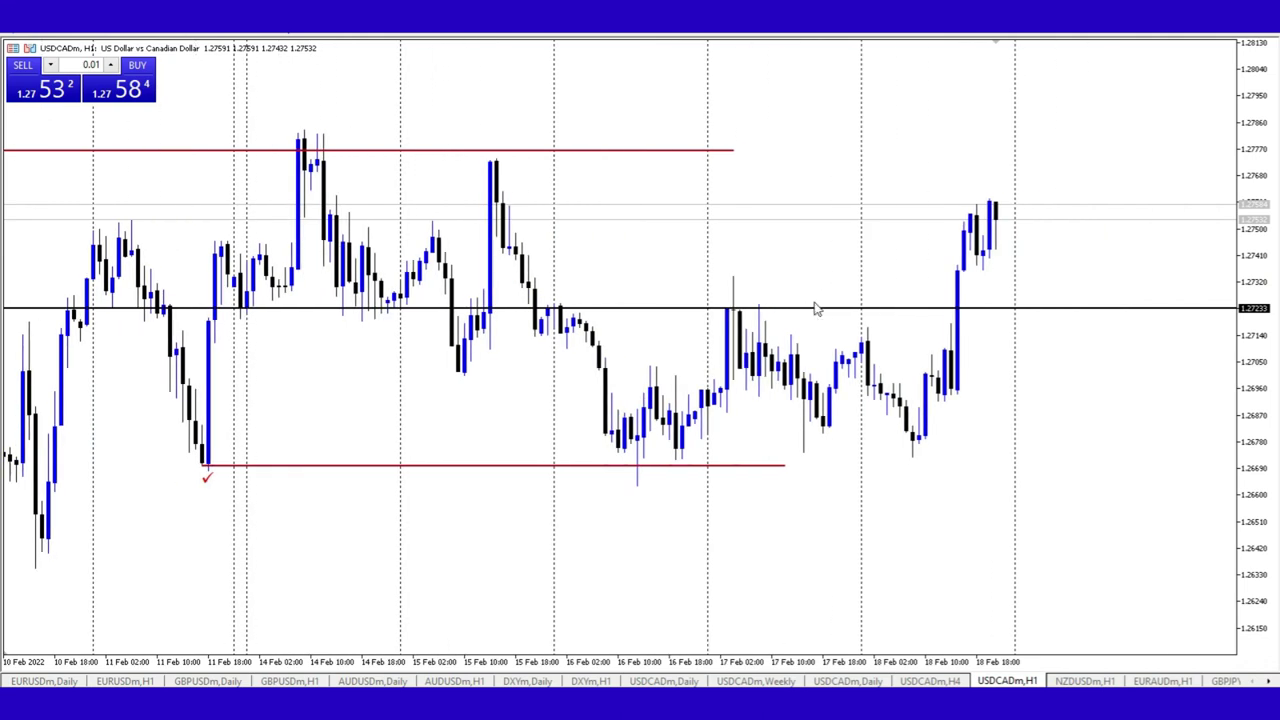
scroll(837, 277, up, 5)
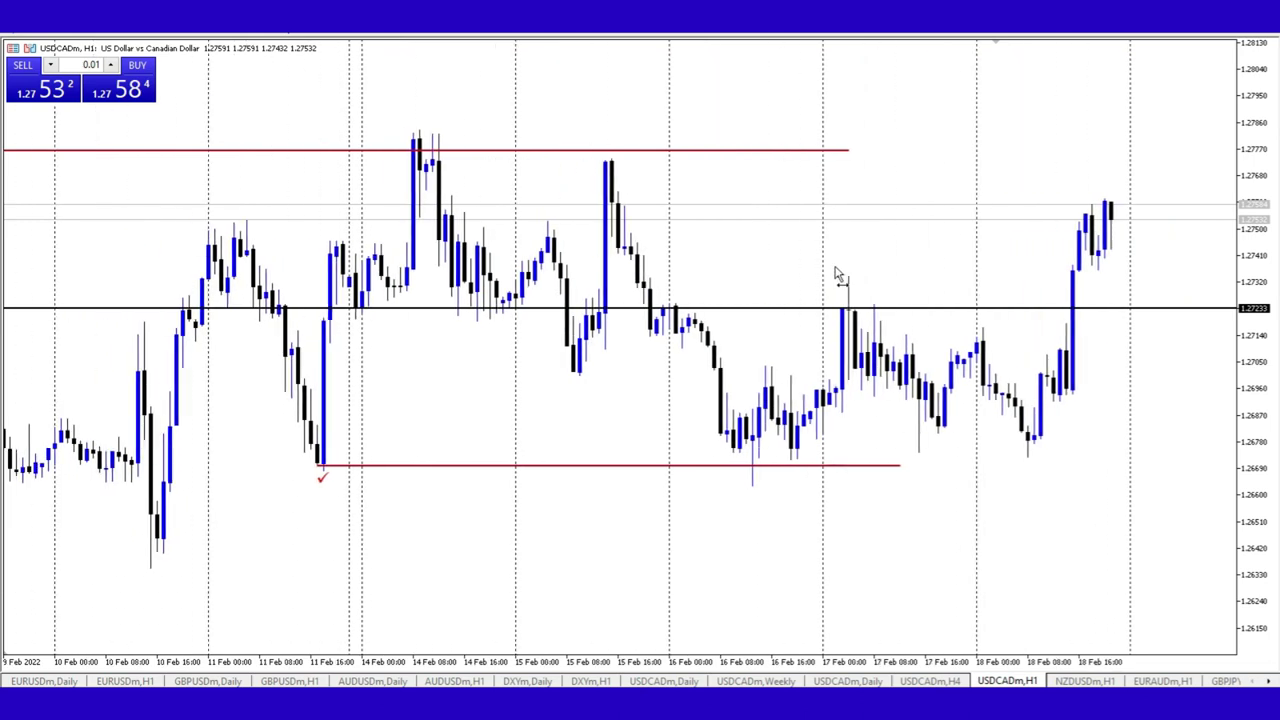
double_click(829, 310)
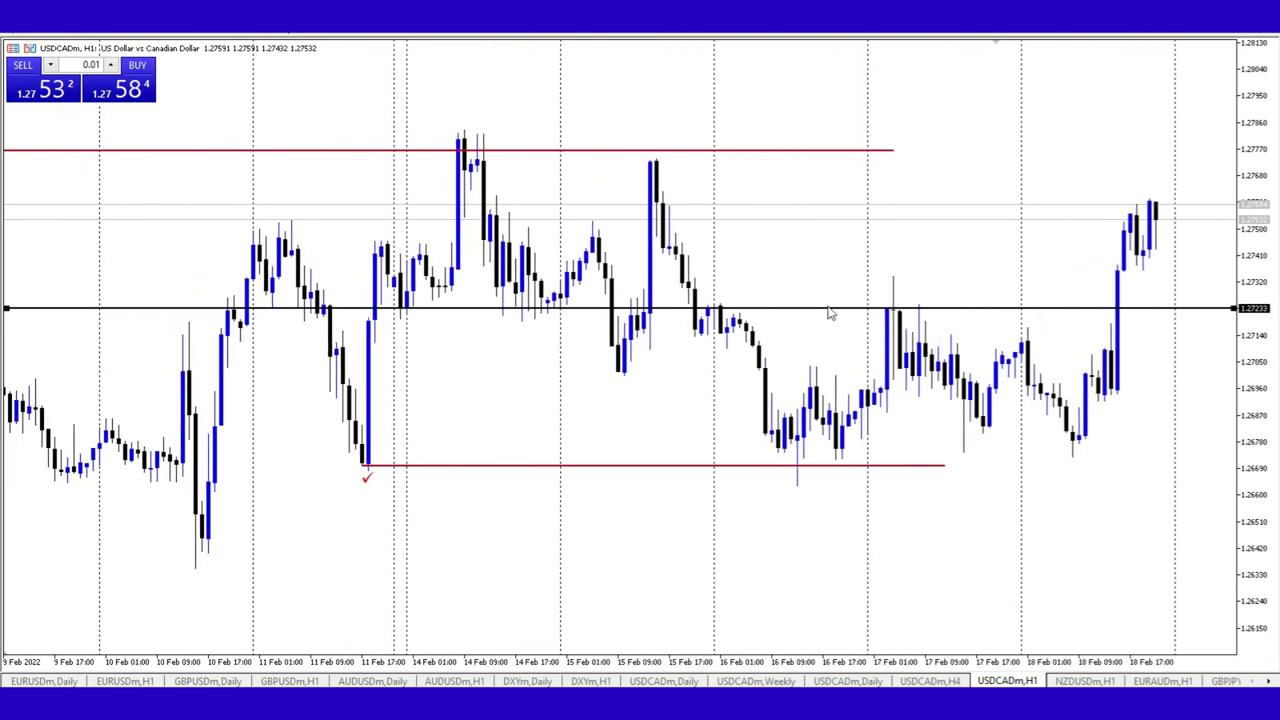
key(Delete)
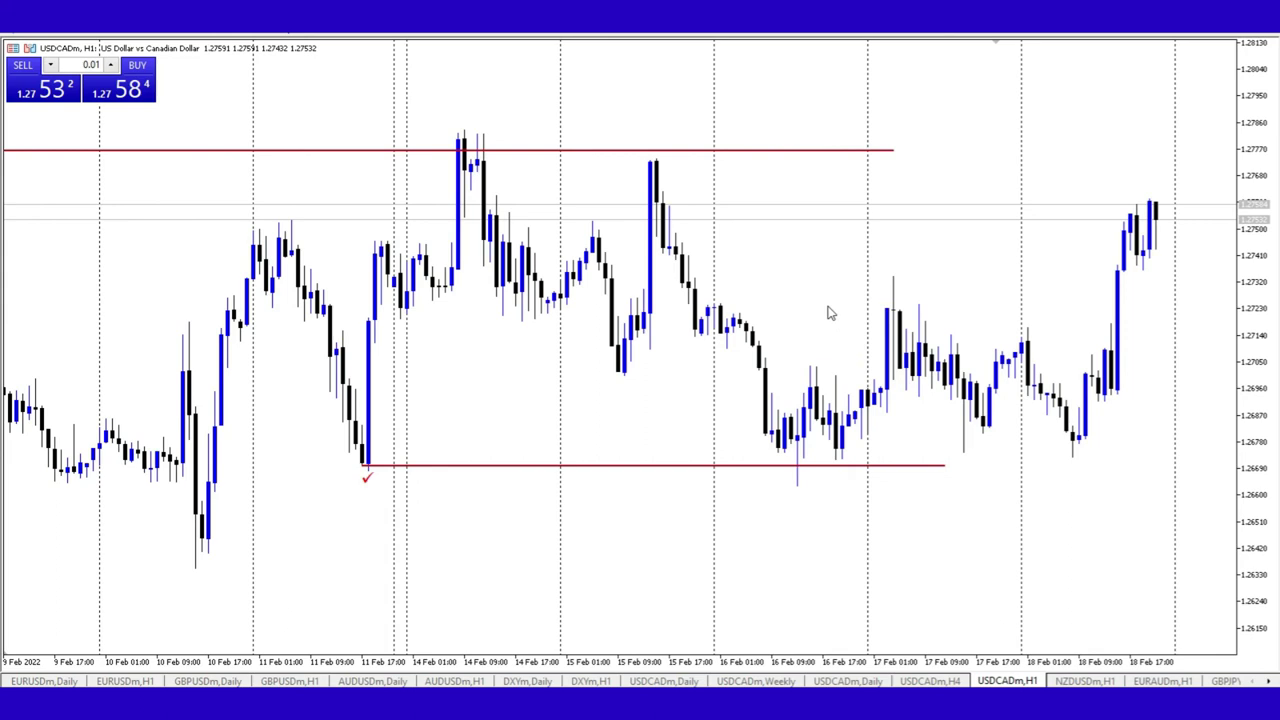